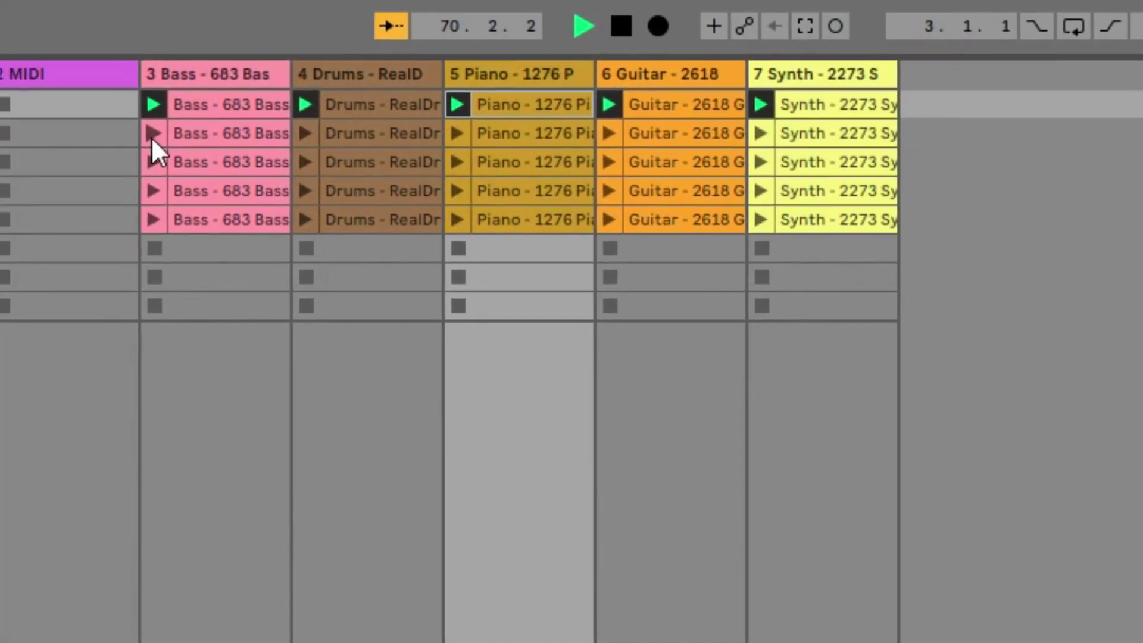
# Step: Launch the second clip on the Bass track, followed by the third clip on the same track
pyautogui.click(154, 136)
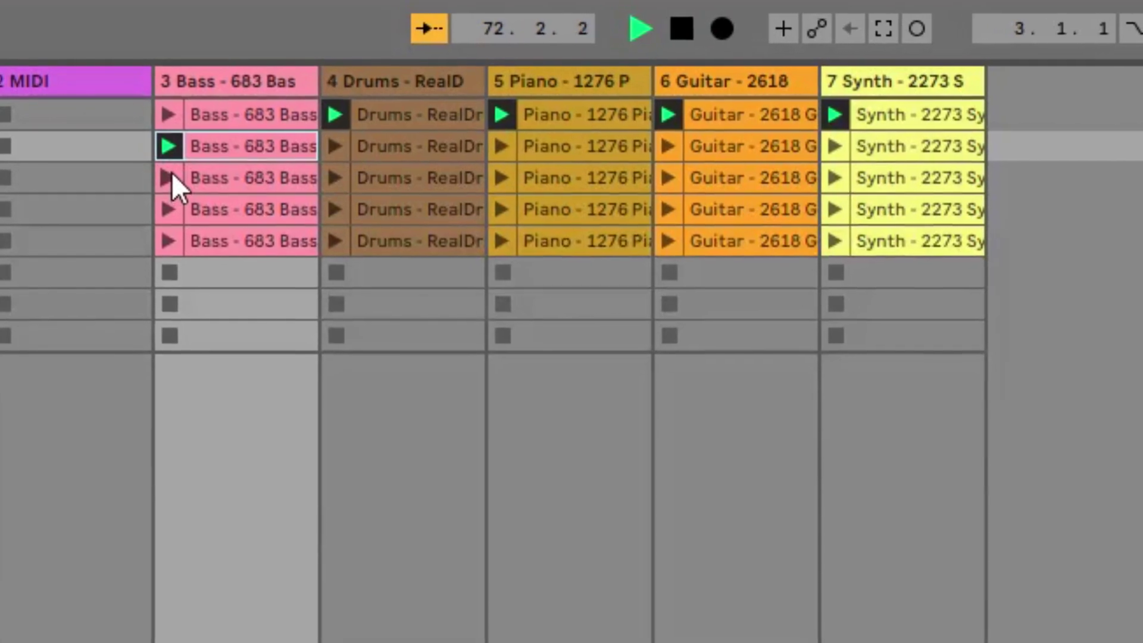
pyautogui.click(172, 178)
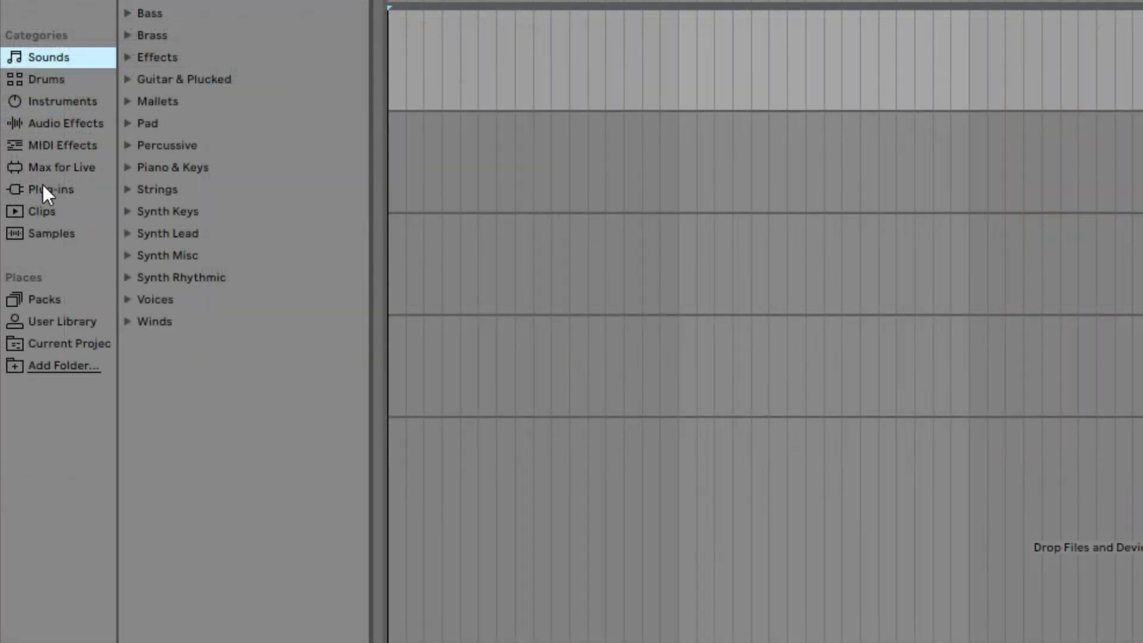
# Step: Load the Band-in-a-Box DAW VST Plugin onto the first MIDI track and enlarge its window
pyautogui.click(43, 187)
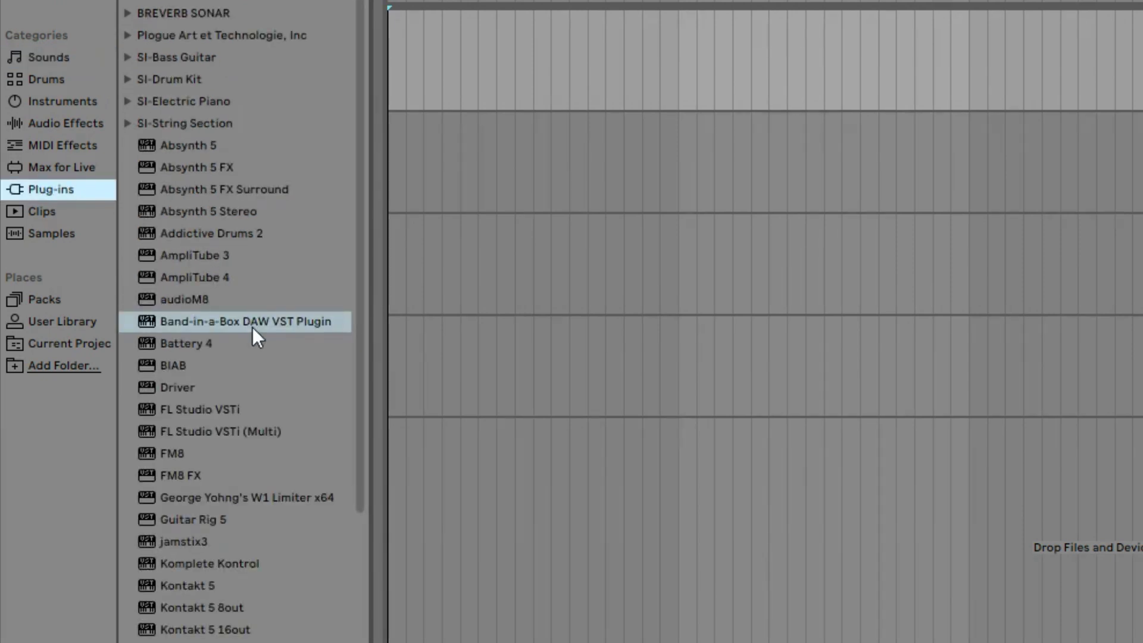
pyautogui.moveTo(252, 326); pyautogui.dragTo(423, 79)
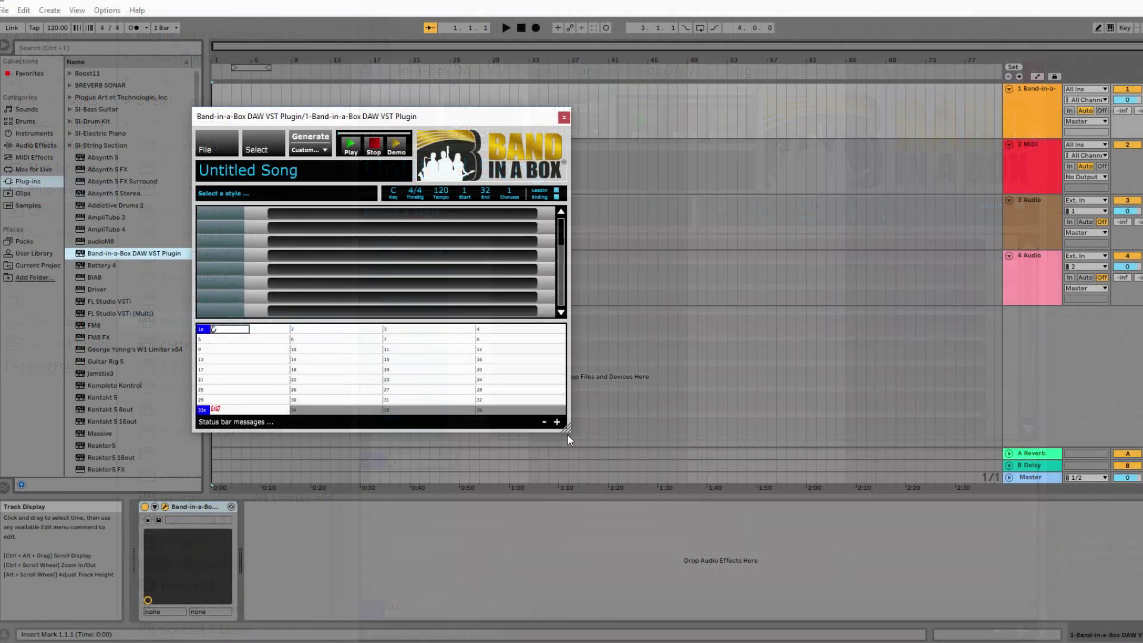
pyautogui.moveTo(567, 434); pyautogui.dragTo(934, 605)
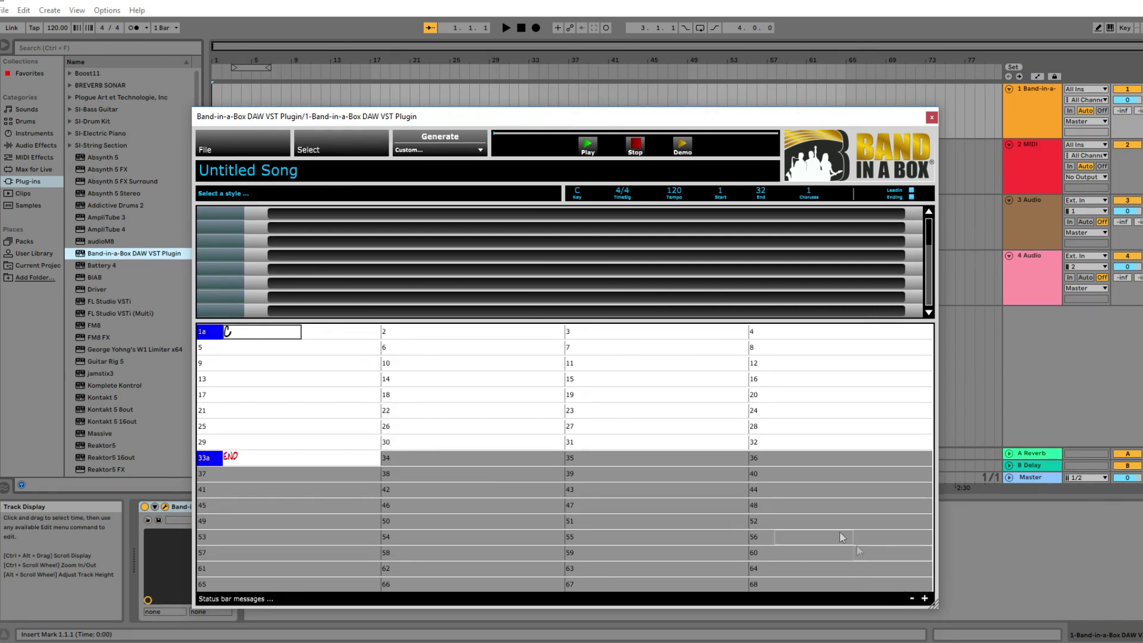
# Step: Set the song's key signature to G major
pyautogui.click(578, 193)
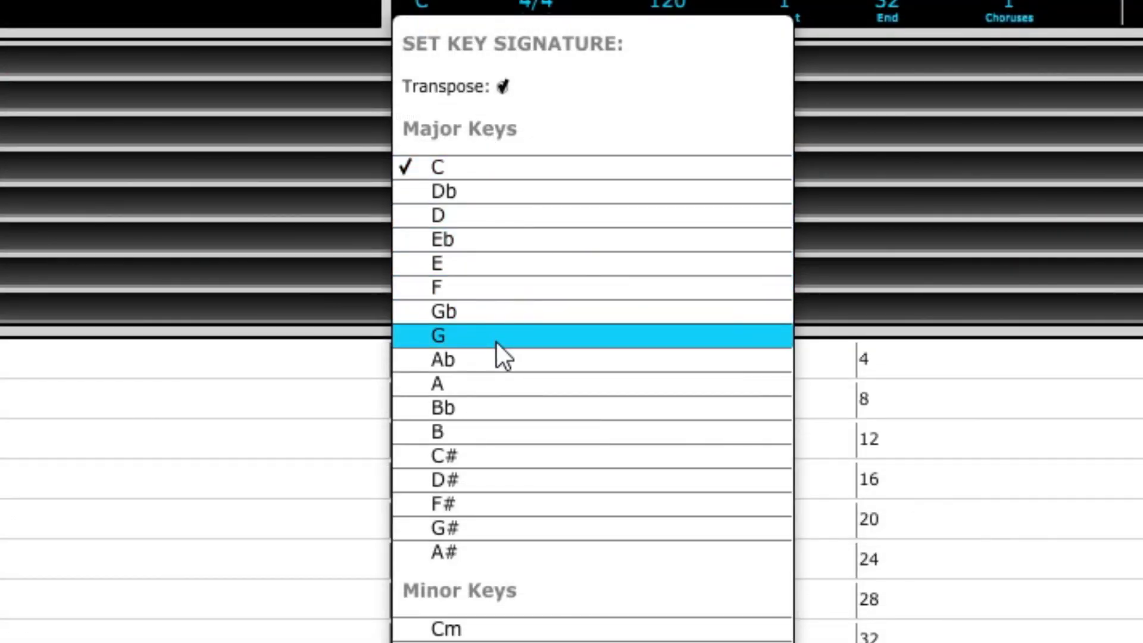
pyautogui.click(608, 324)
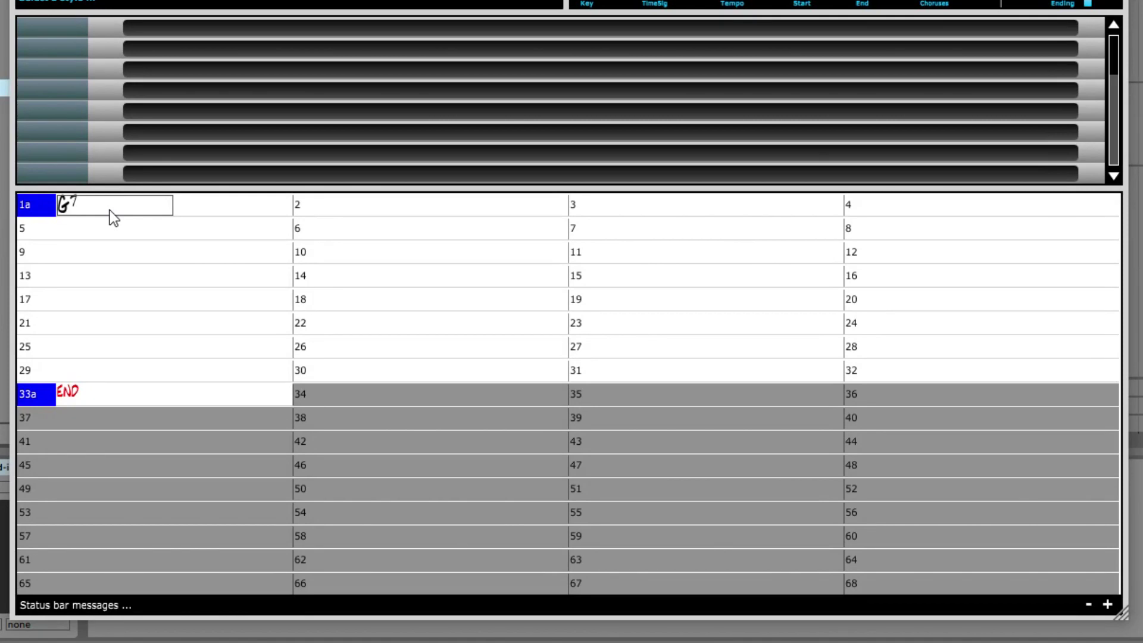
# Step: Enter the chord Bb7sus at bar 5 of the chord sheet
pyautogui.press('Right')
pyautogui.press('Right')
pyautogui.press('Right')
pyautogui.press('Right')
pyautogui.press('Right')
pyautogui.press('Right')
pyautogui.press('Right')
pyautogui.press('Right')
pyautogui.write('BB7sus')
pyautogui.press('Return')
# Step: Enter C7 at bar 7 and repeat the G7, Bb7sus, C7 progression at bars 9, 13 and 15
pyautogui.press('Right')
pyautogui.press('Right')
pyautogui.press('Right')
pyautogui.press('Right')
pyautogui.write('K8')
pyautogui.press('Return')
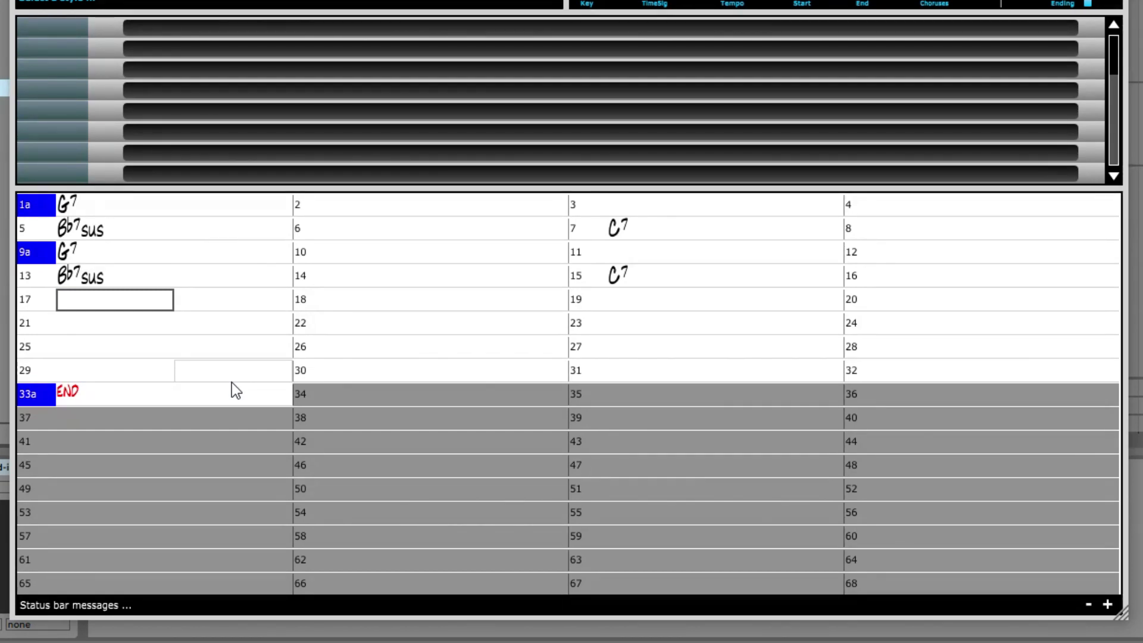
# Step: Mark bar 17 as the start of part b and enter the chord Am there
pyautogui.click(23, 299)
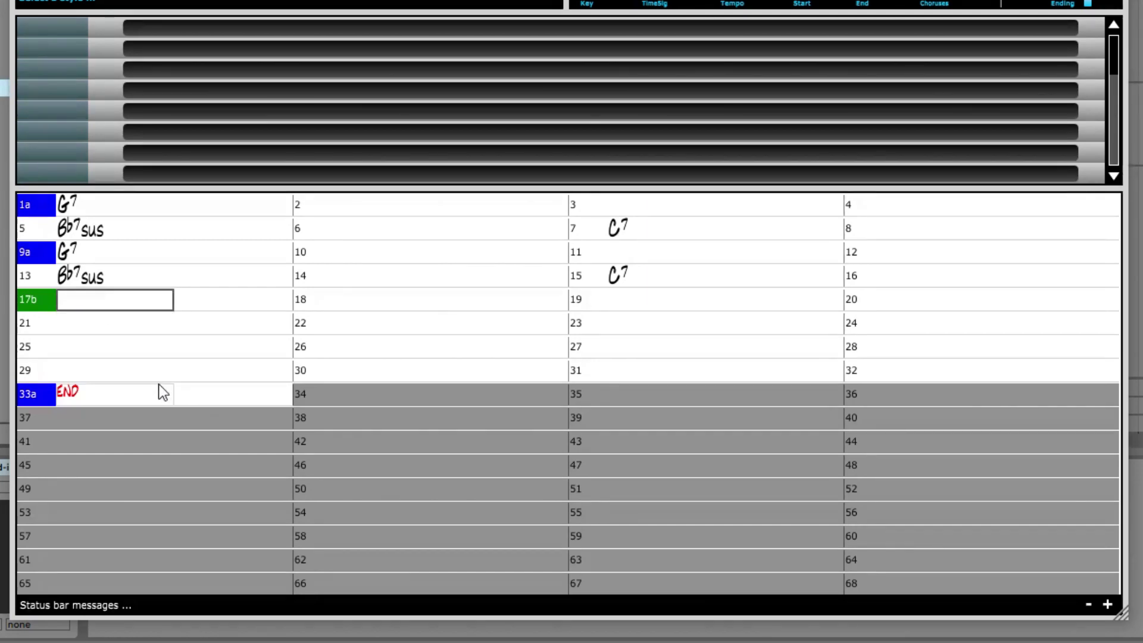
pyautogui.write('AM')
pyautogui.press('Return')
# Step: Enter the chord Dm at bar 19 of the b section
pyautogui.press('Right')
pyautogui.press('Right')
pyautogui.press('Right')
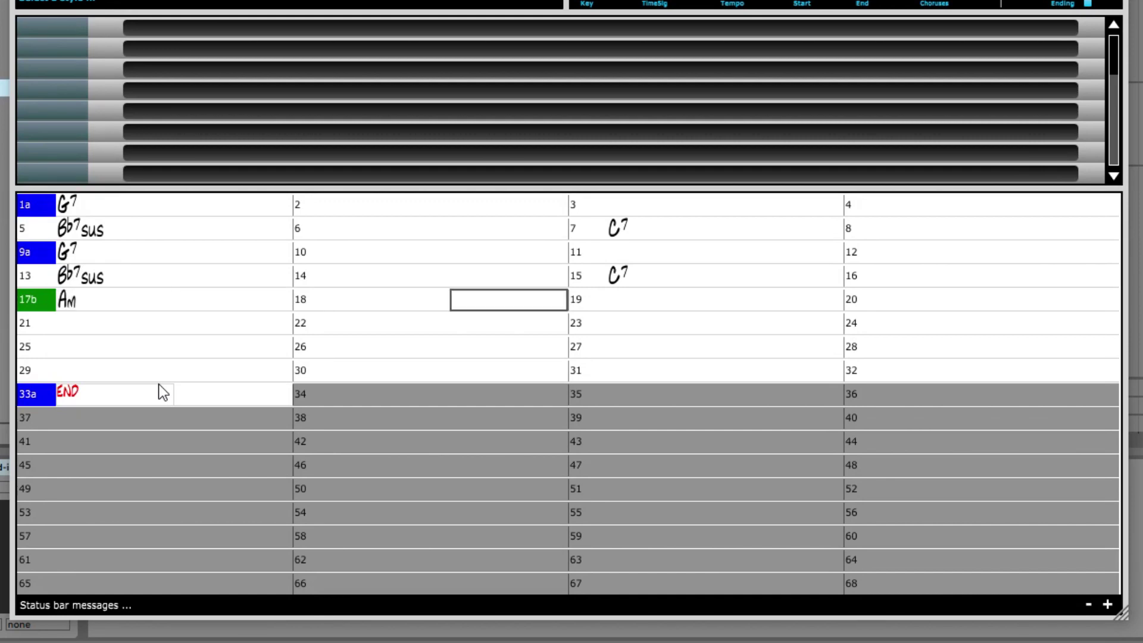
pyautogui.write('DM')
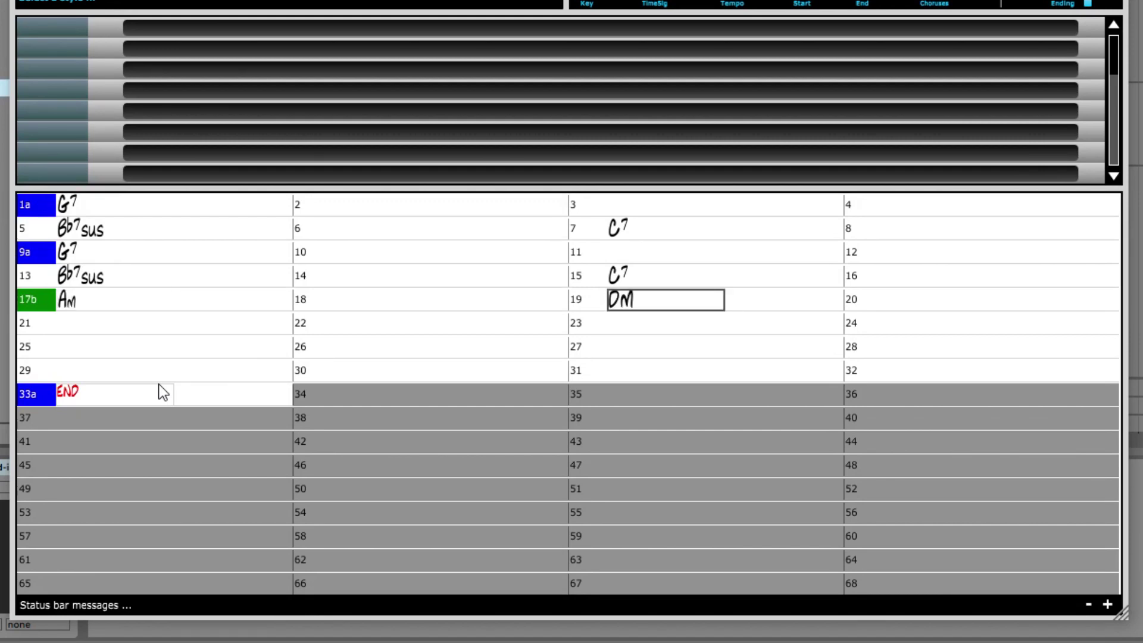
pyautogui.press('Return')
# Step: Enter the chord Am at bar 21 of the b section
pyautogui.press('Right')
pyautogui.press('Right')
pyautogui.press('Right')
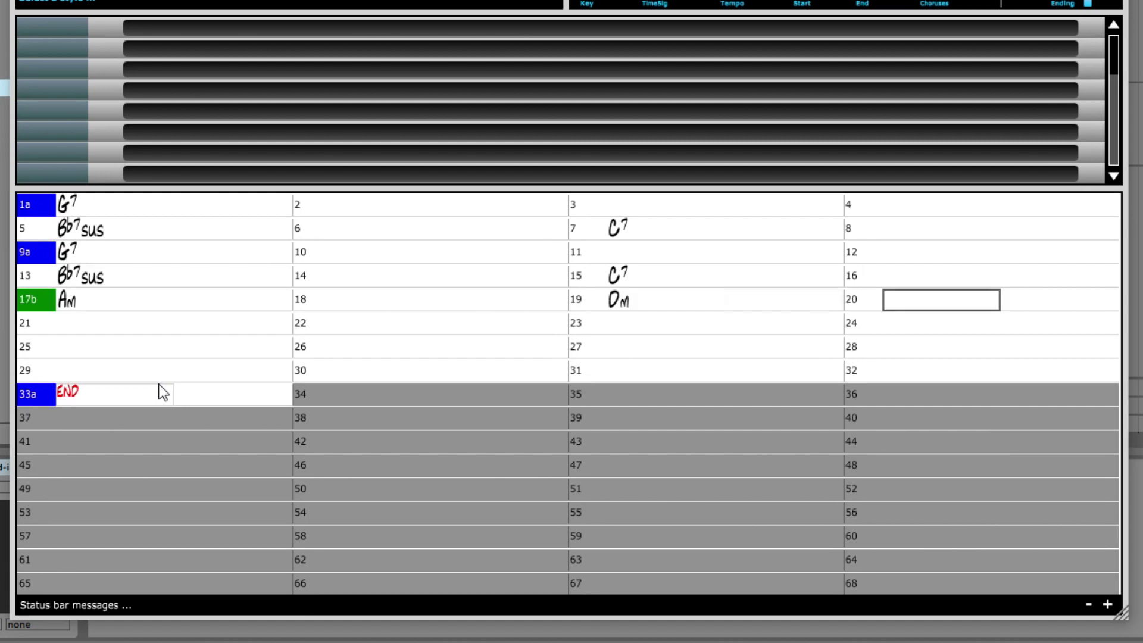
pyautogui.write('AM')
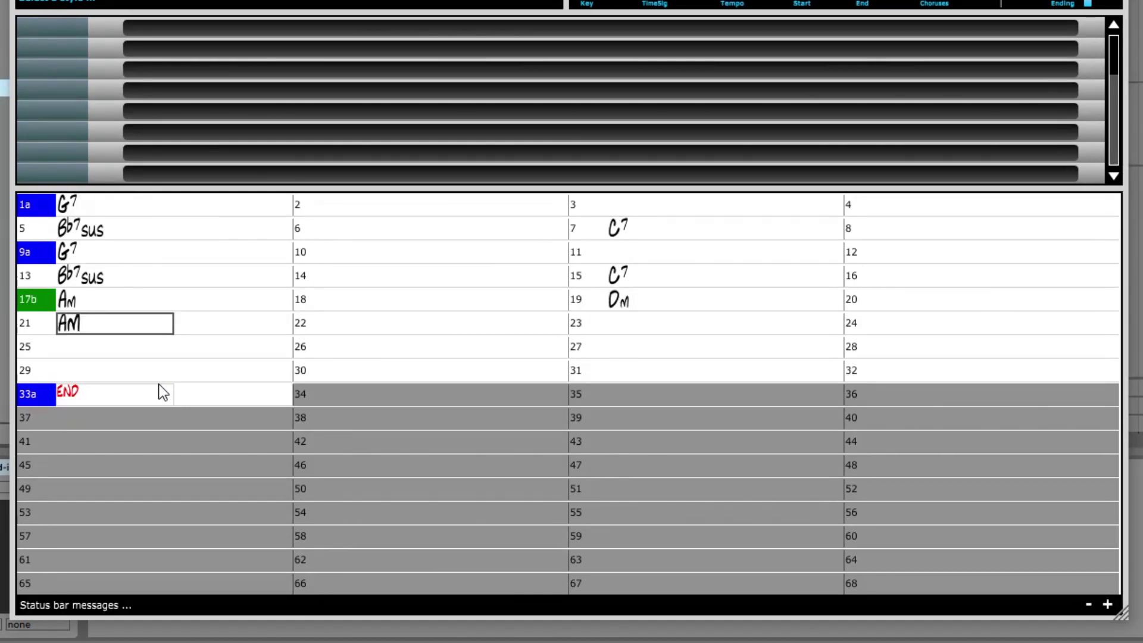
pyautogui.press('Return')
# Step: Enter the chord D7 at bar 23 of the b section
pyautogui.press('Right')
pyautogui.press('Right')
pyautogui.press('Right')
pyautogui.write('D')
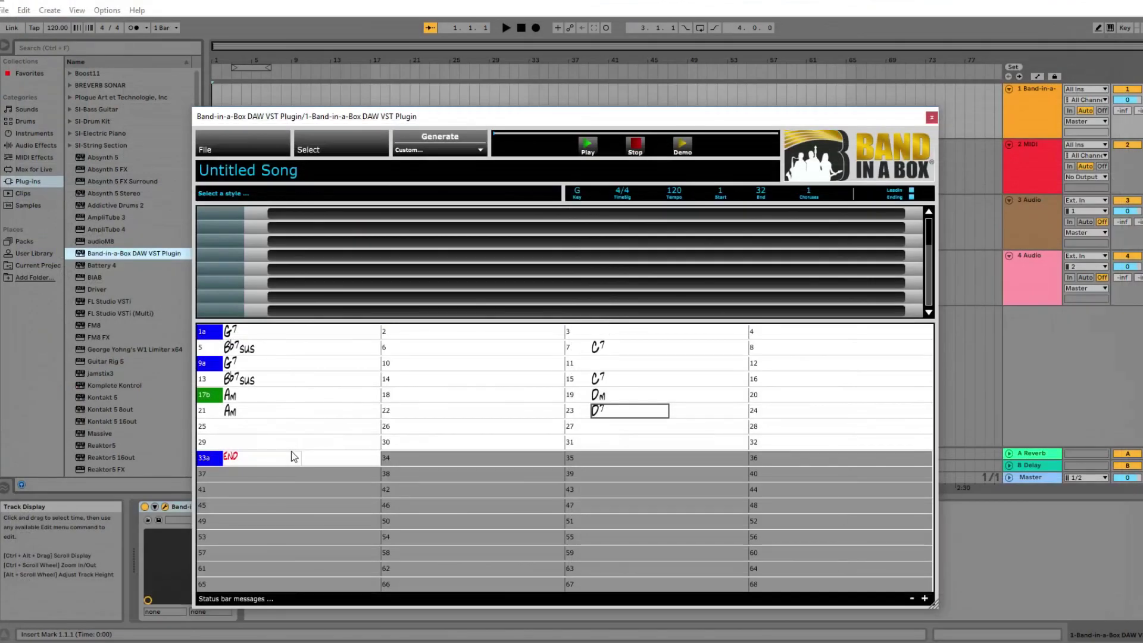
pyautogui.press('Return')
# Step: Set the song's end bar to 24 and enter a G chord at the ending in bar 25
pyautogui.click(763, 190)
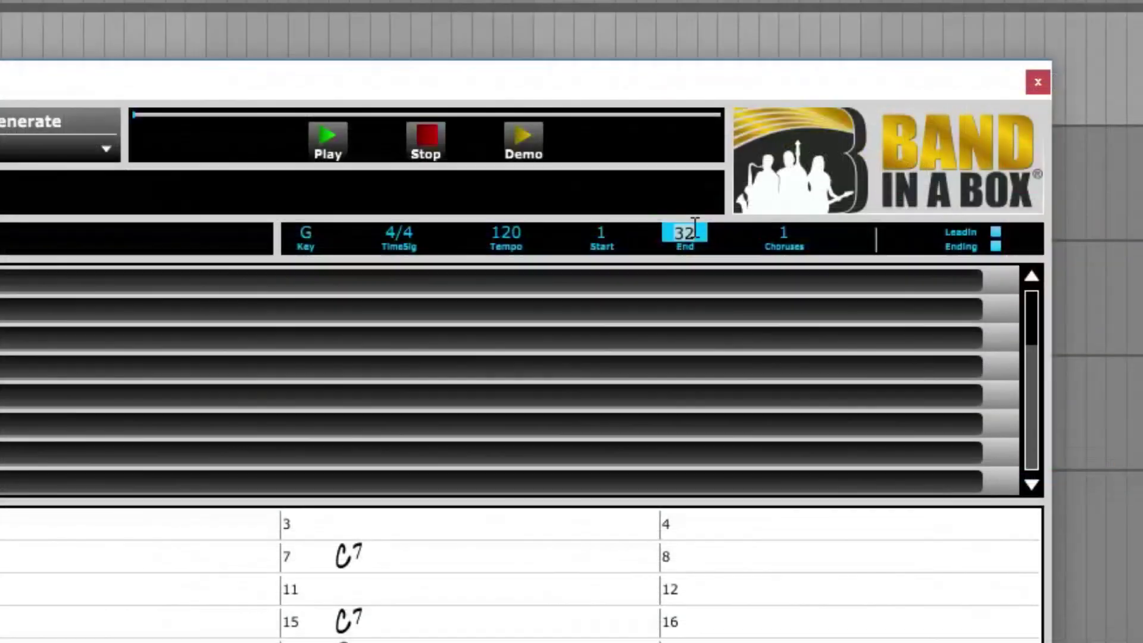
pyautogui.write('24')
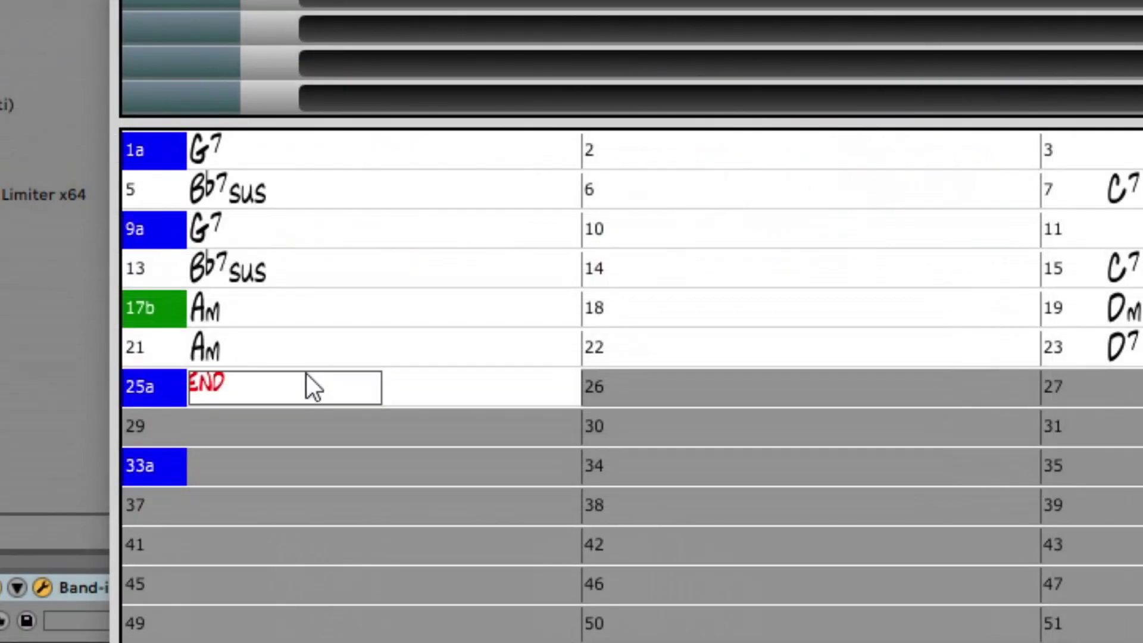
pyautogui.click(319, 374)
pyautogui.write('G')
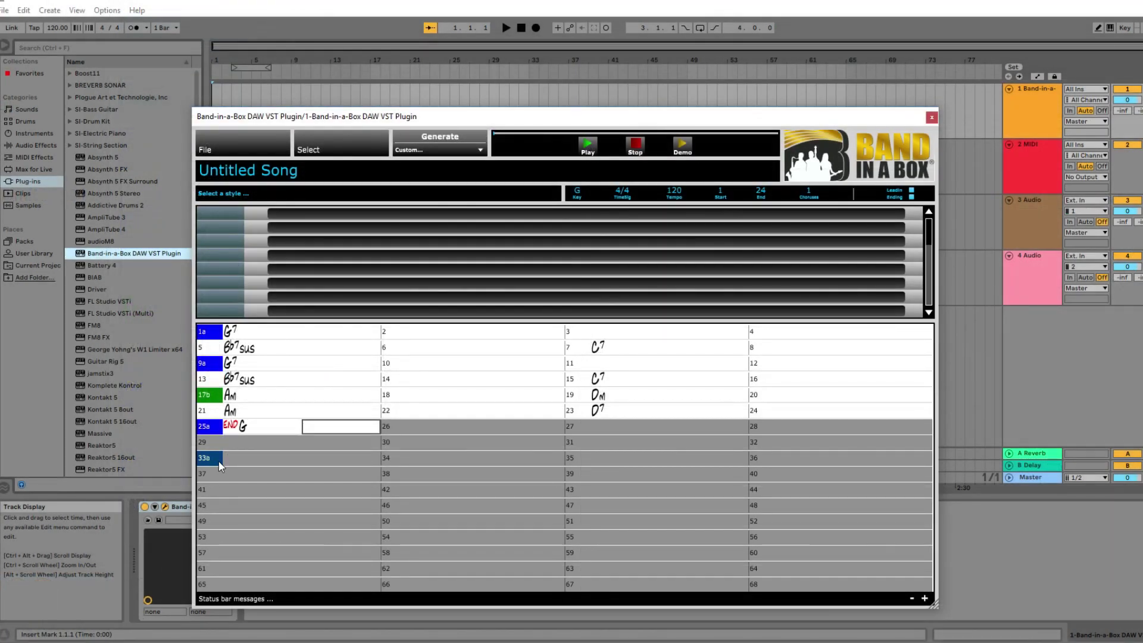
# Step: Set the song's number of choruses to 4
pyautogui.click(783, 235)
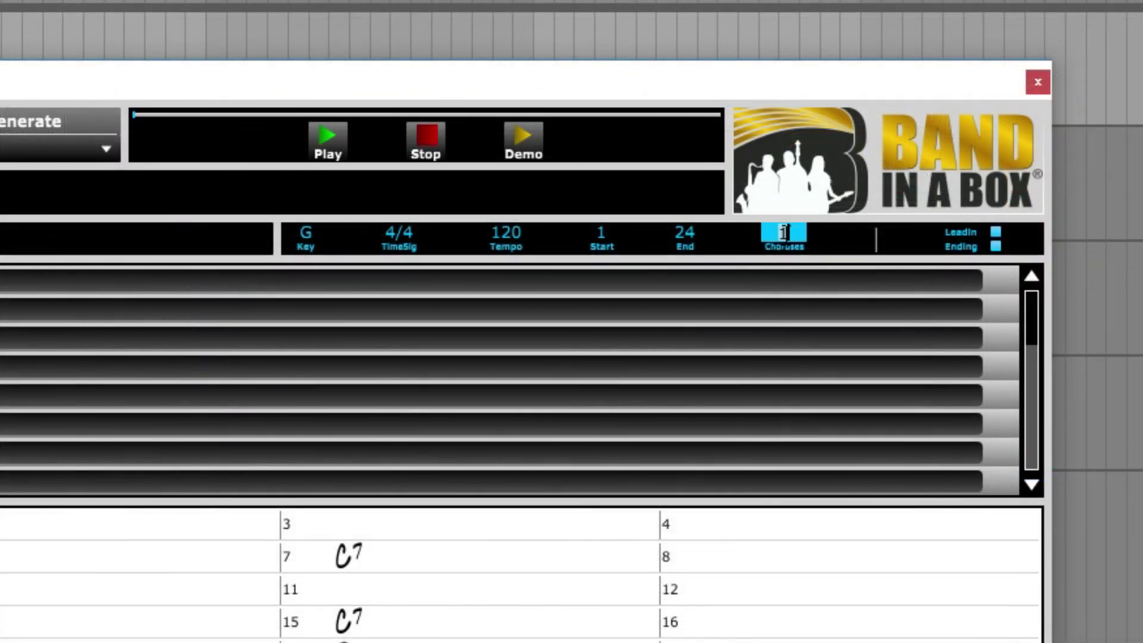
pyautogui.write('4')
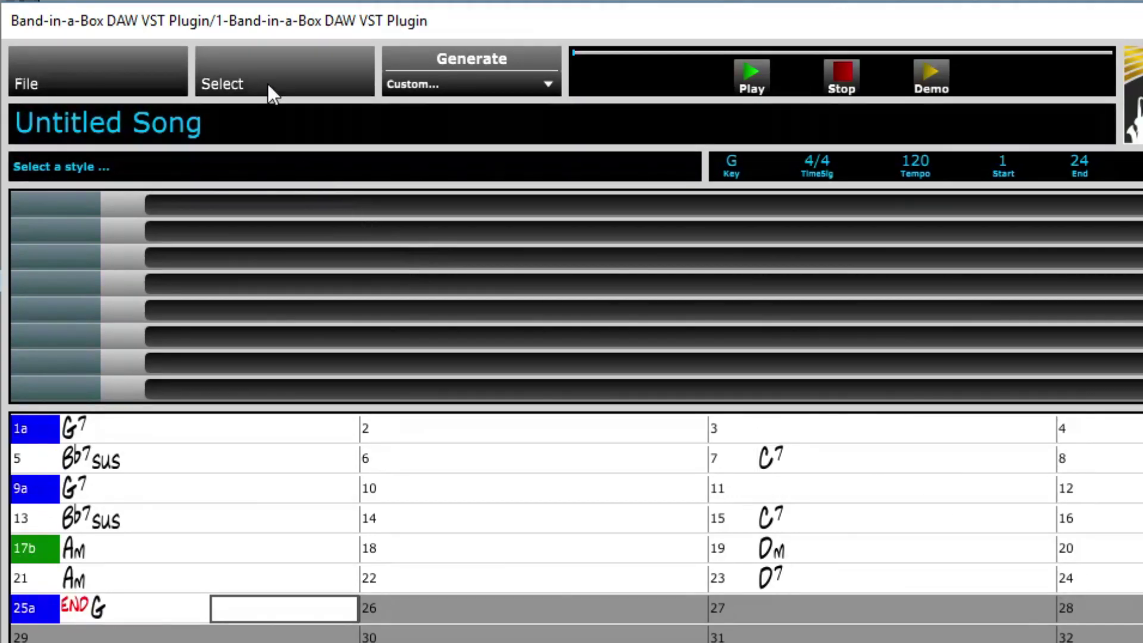
# Step: Open the StylePicker and filter the style list to the Everything Jazz category
pyautogui.click(314, 72)
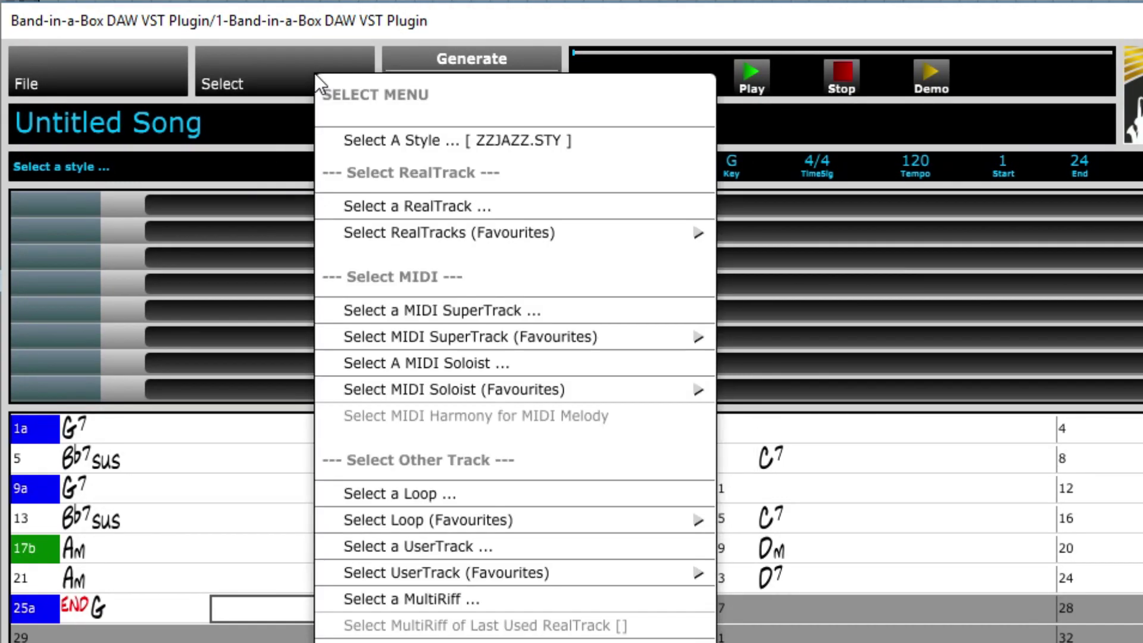
pyautogui.click(378, 139)
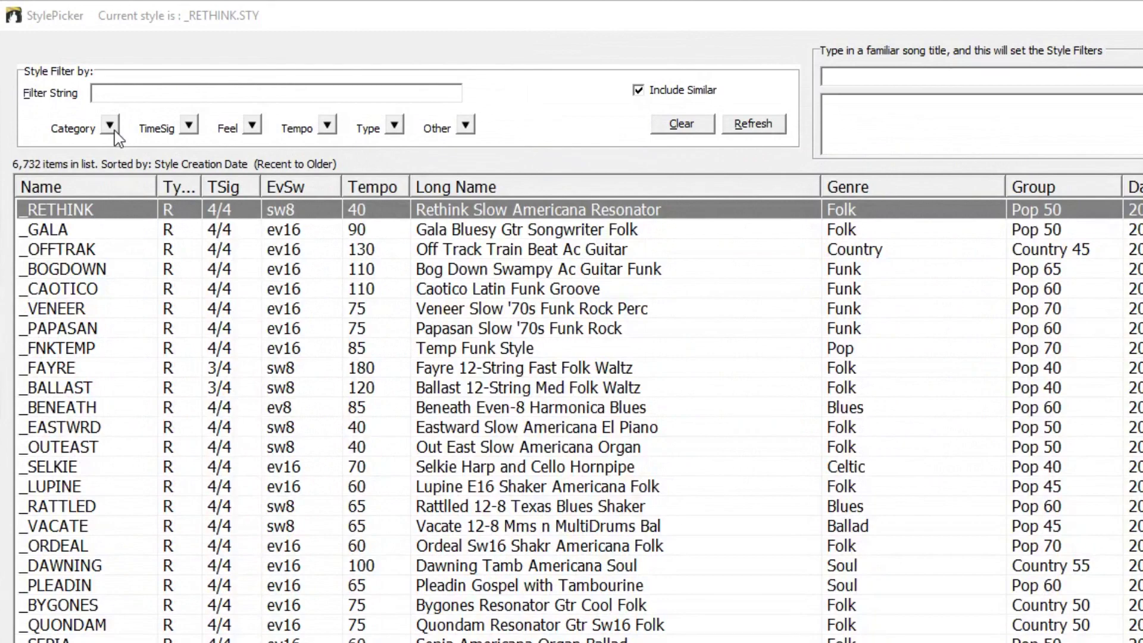
pyautogui.click(114, 130)
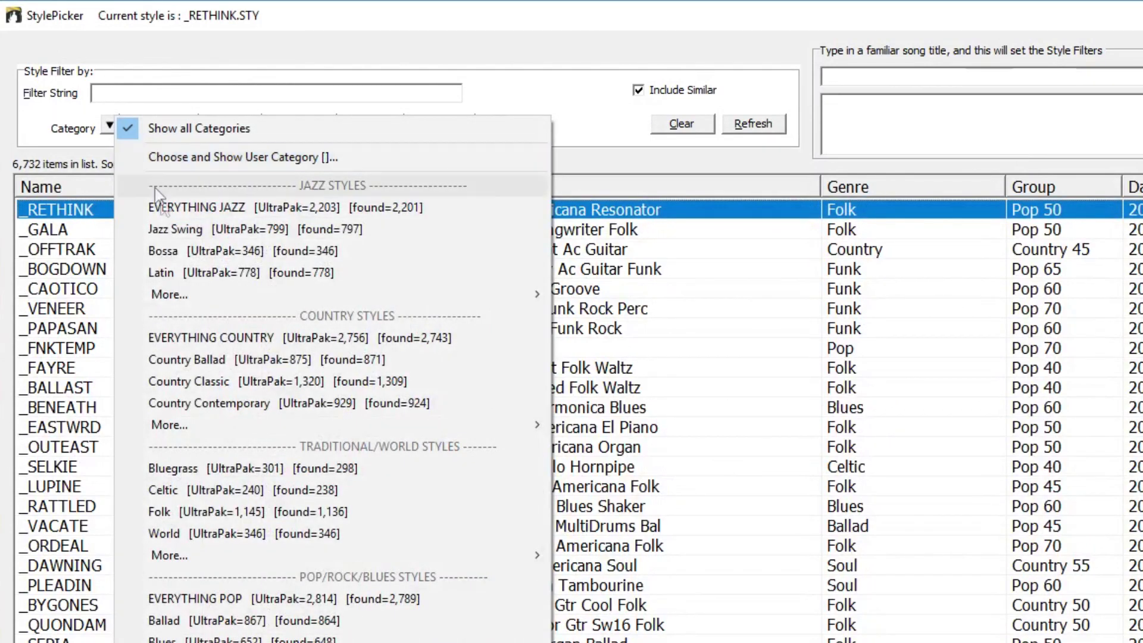
pyautogui.click(169, 209)
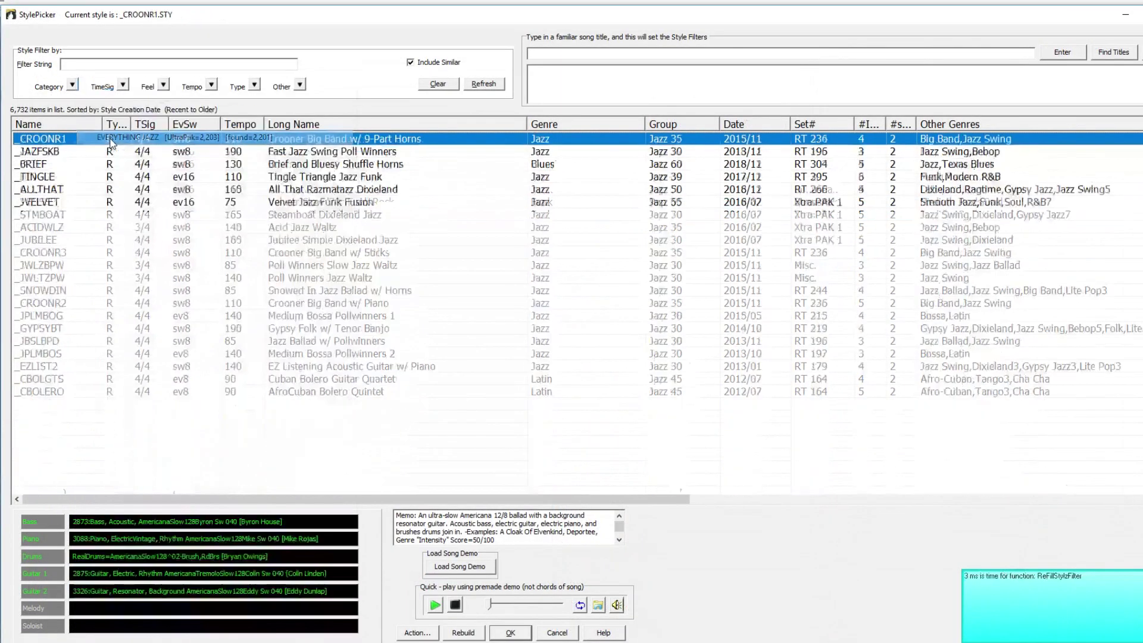
# Step: Audition the jazz styles All That Razmatazz Dixieland, Crooner Big Band w/ Sticks and Snowed In Jazz Ballad w/ Horns
pyautogui.doubleClick(91, 189)
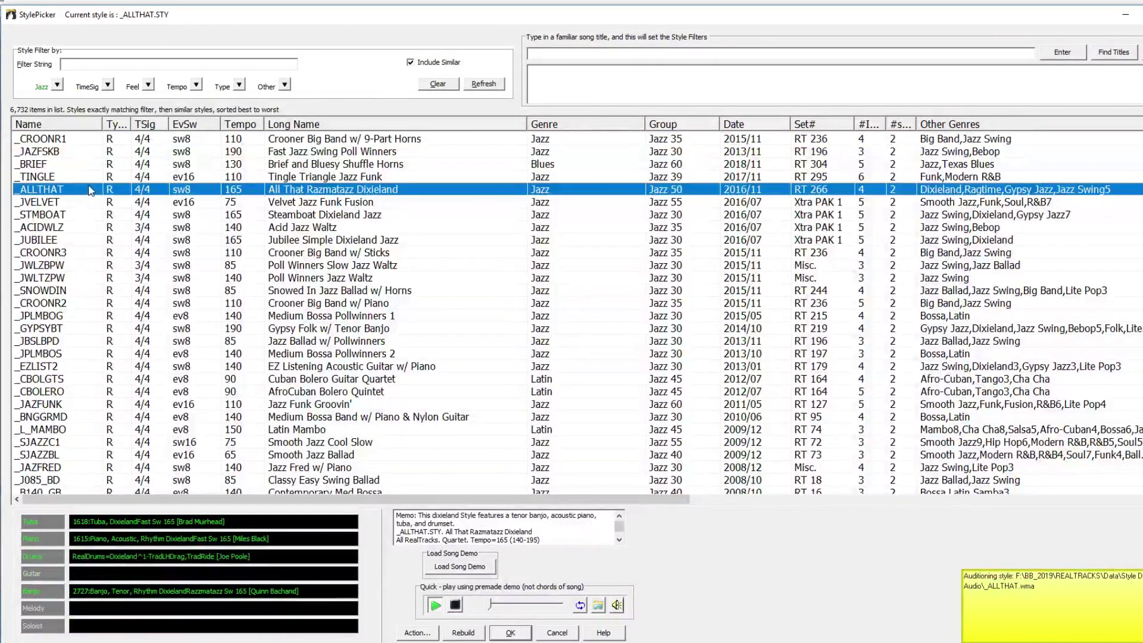
pyautogui.click(80, 254)
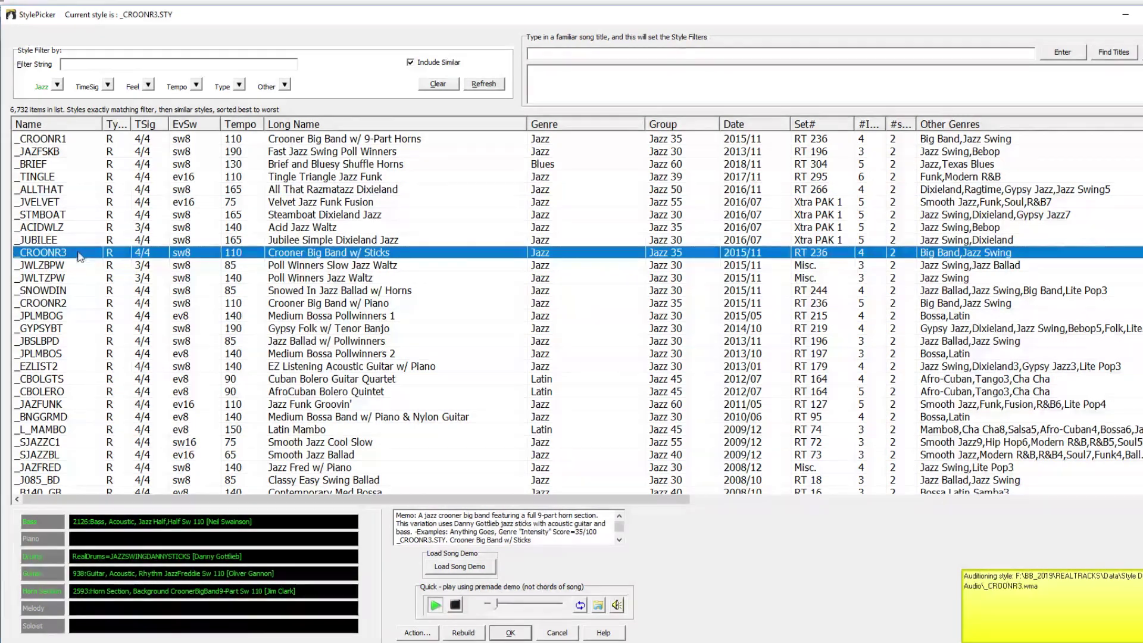
pyautogui.click(81, 290)
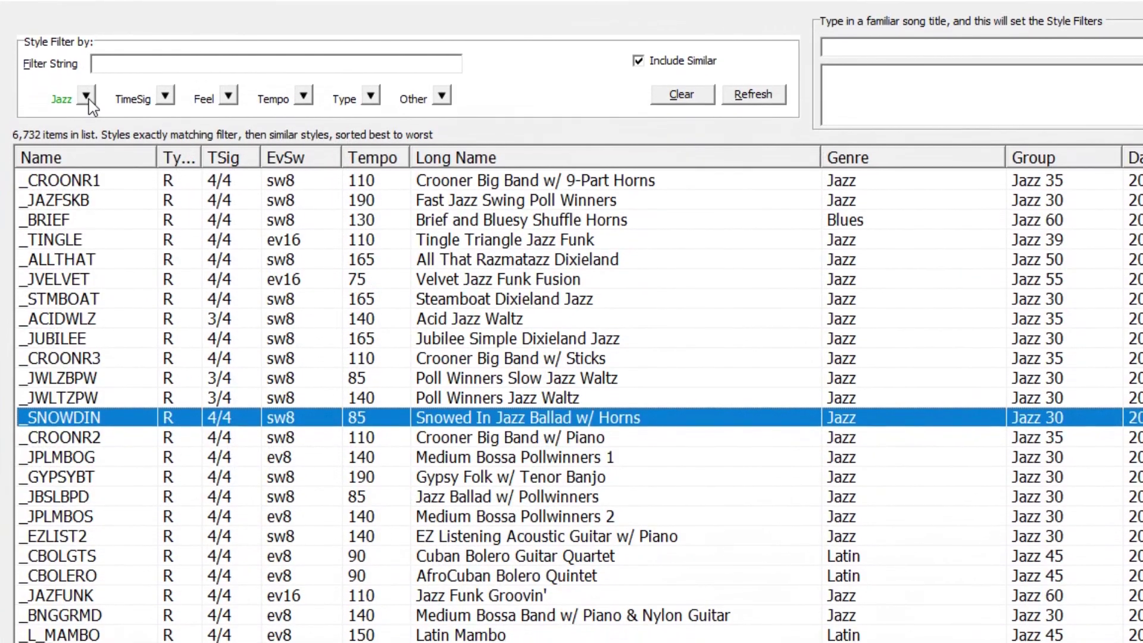
# Step: Filter the styles by Medium Rock and audition LA Hard Rock and Butane Heavy Texas Rock
pyautogui.click(86, 97)
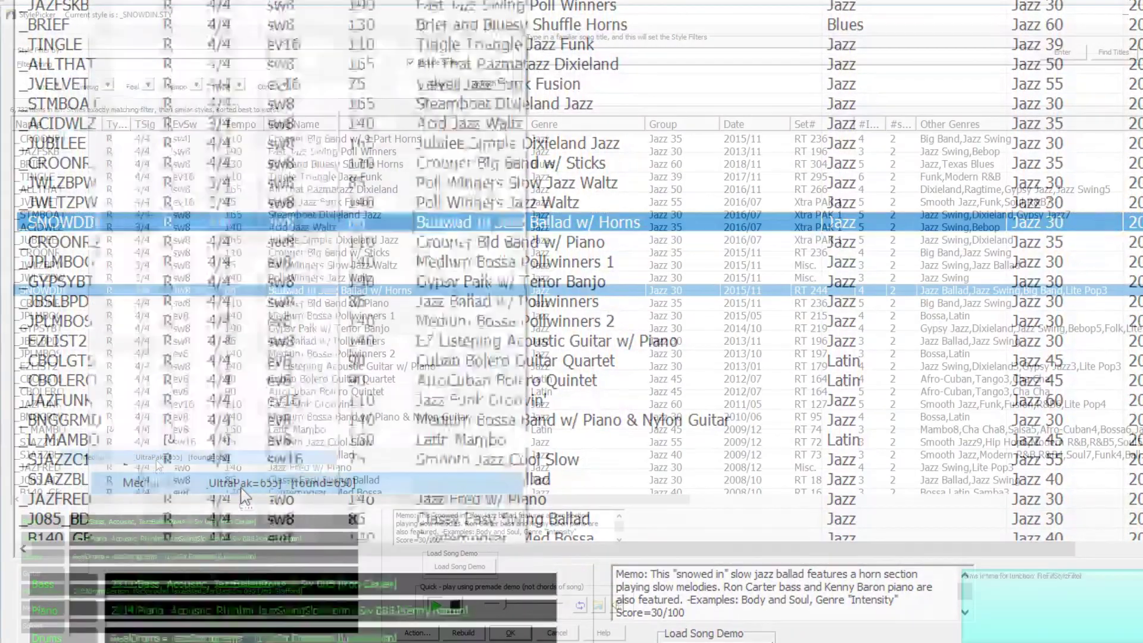
pyautogui.click(157, 460)
pyautogui.doubleClick(75, 142)
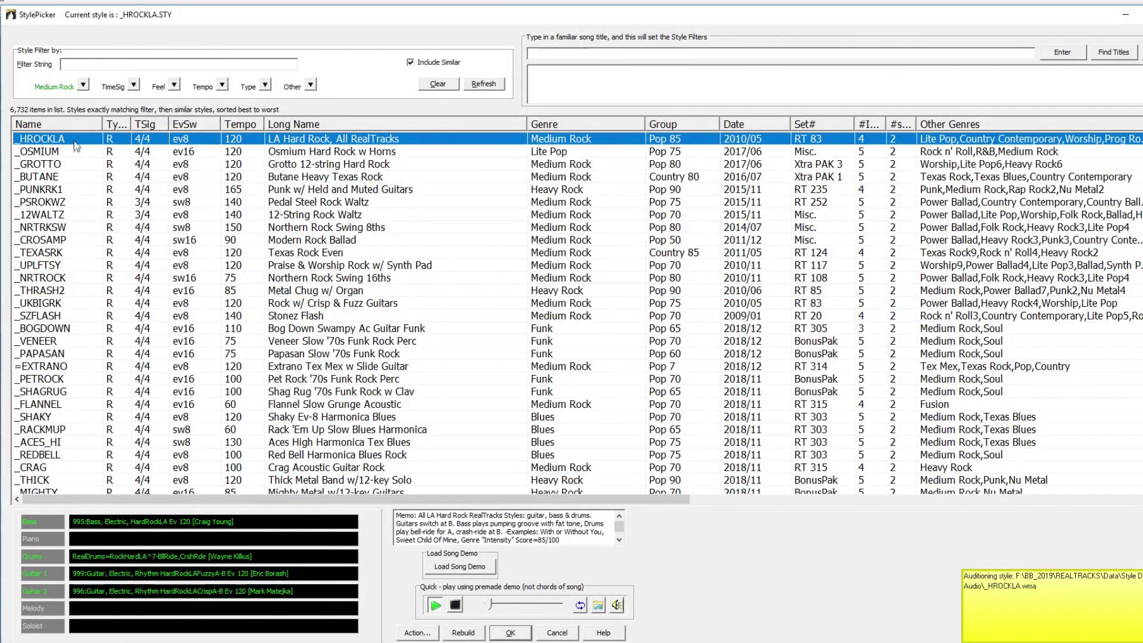
pyautogui.doubleClick(73, 177)
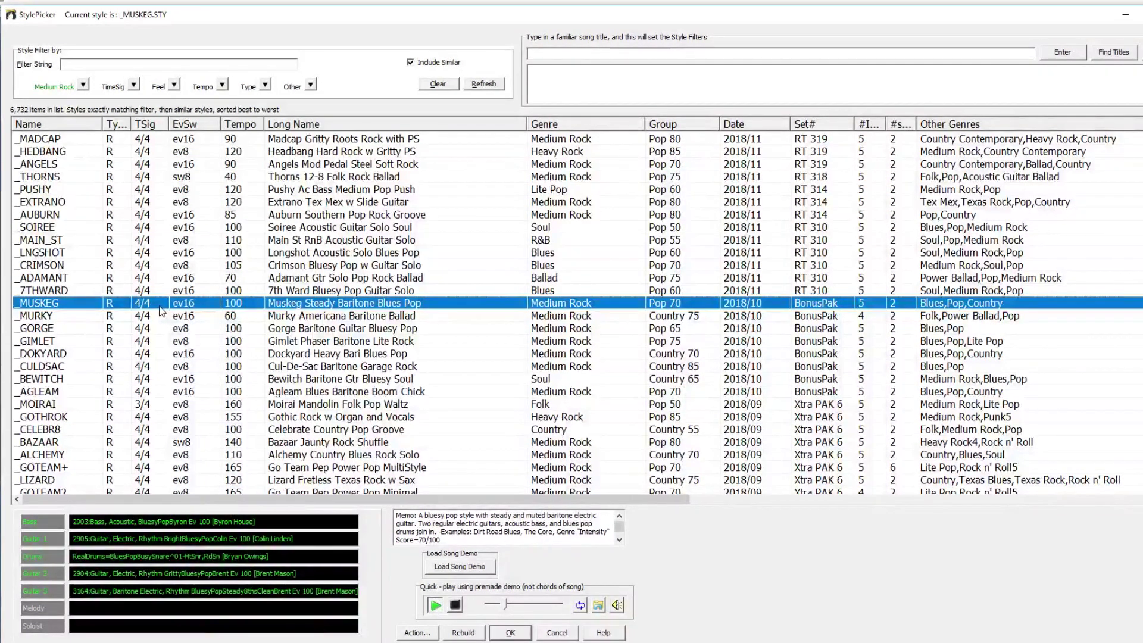
# Step: Filter the styles by Everything Country and audition Chicken Pickin Country and Dickson Pop Country
pyautogui.click(85, 83)
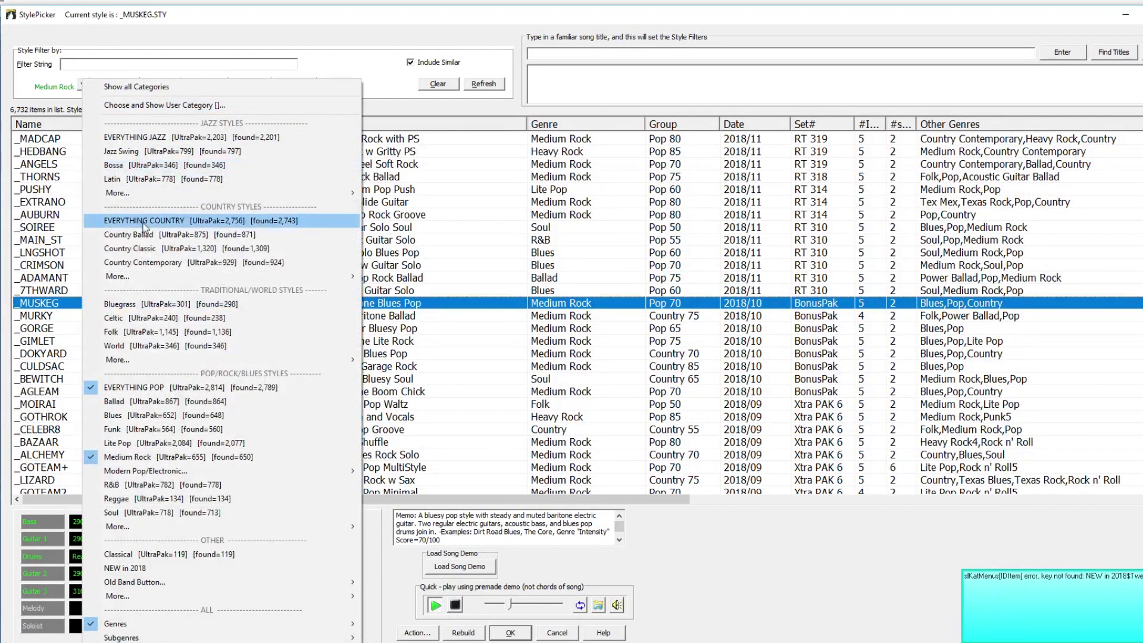
pyautogui.click(144, 221)
pyautogui.click(62, 202)
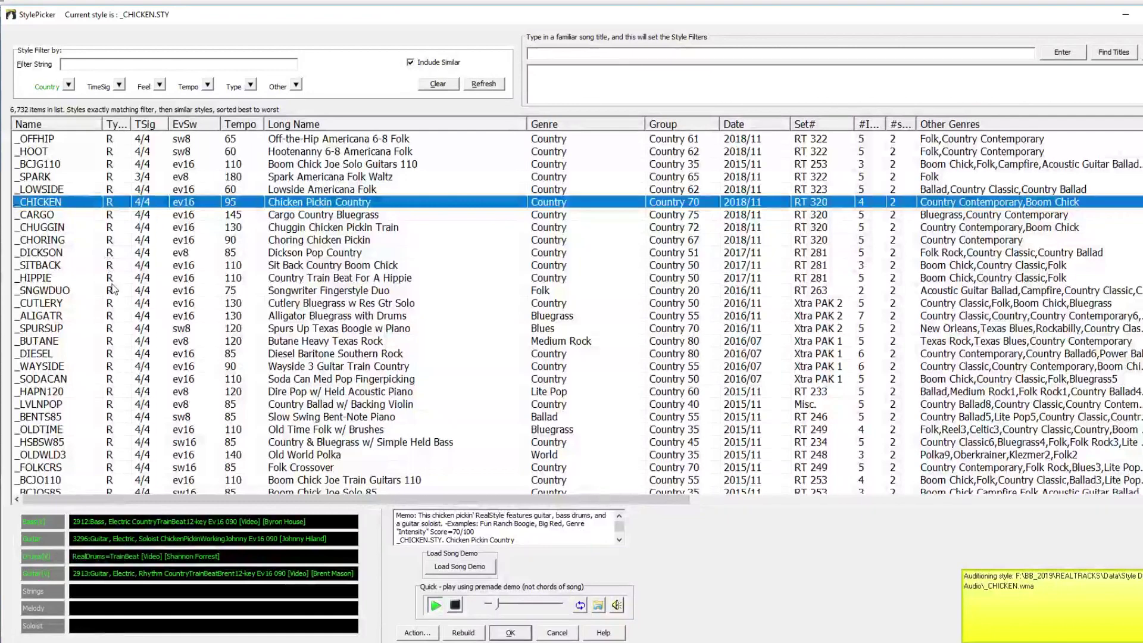
pyautogui.click(167, 252)
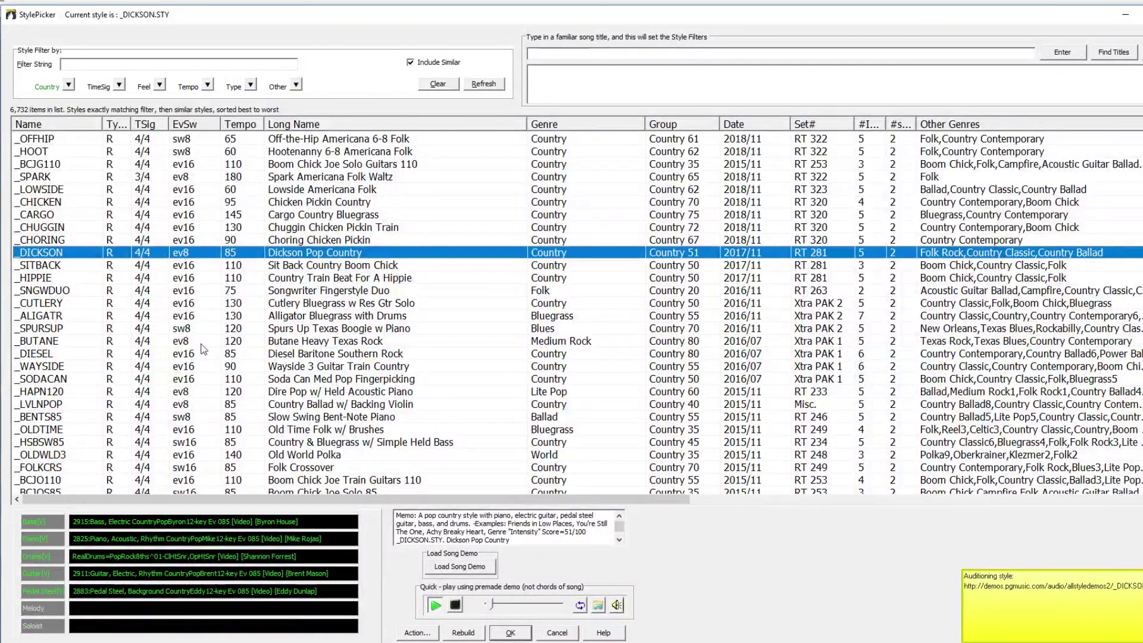
pyautogui.scroll(-1, 205, 329)
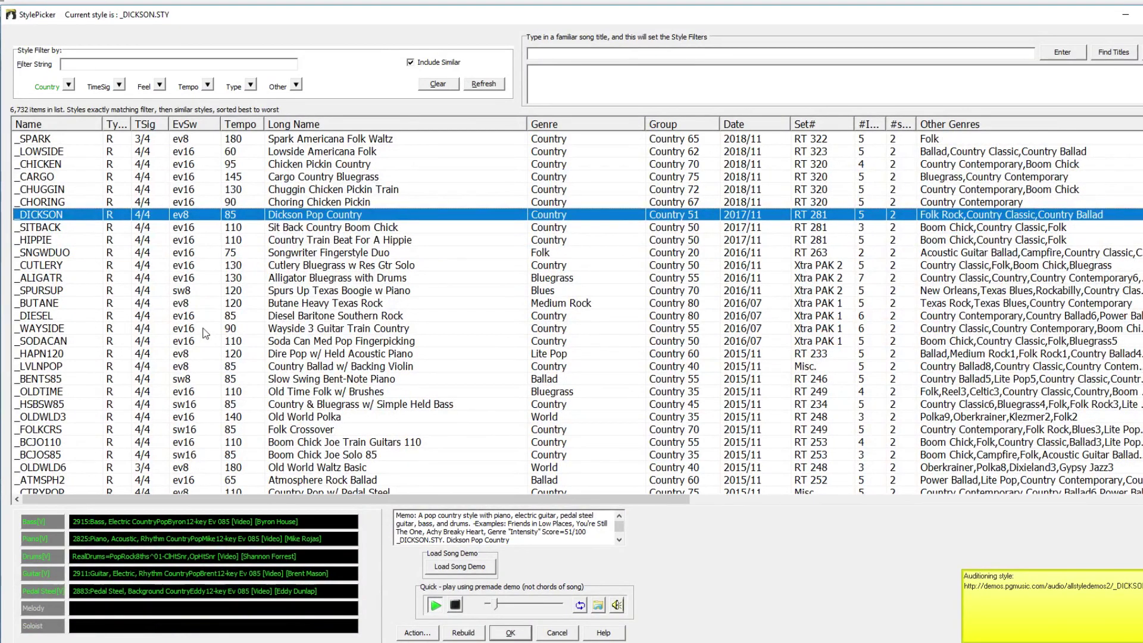
pyautogui.scroll(1, 205, 333)
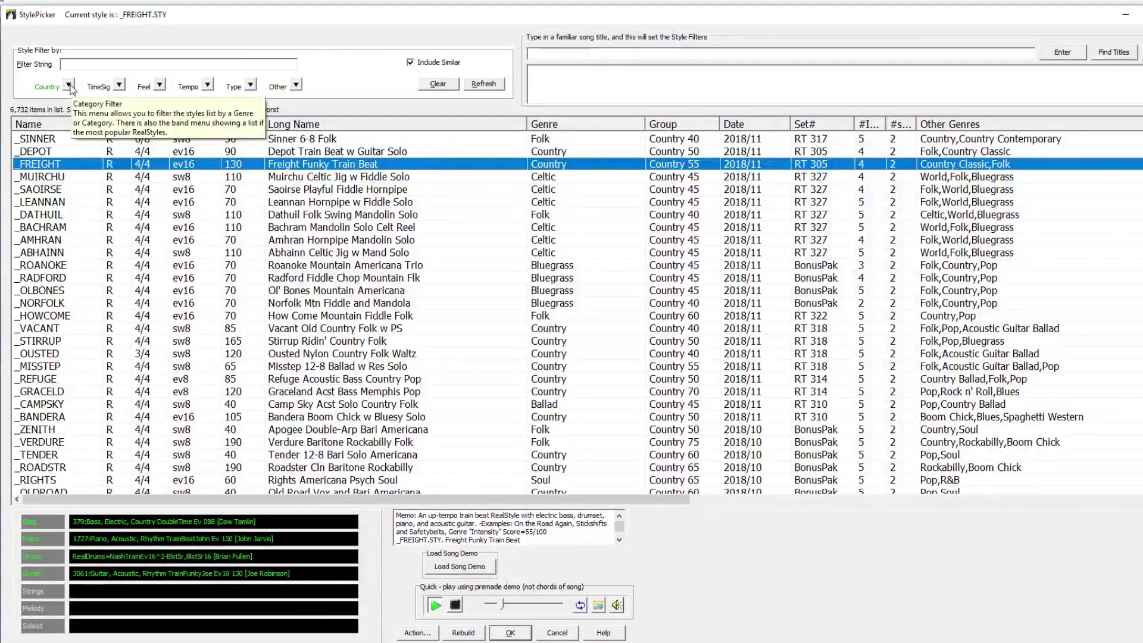
# Step: Filter the styles by Funk, audition Shag Rug '70s Funk Rock w Clav and select Lash Out Modern Funk Quartet
pyautogui.click(69, 85)
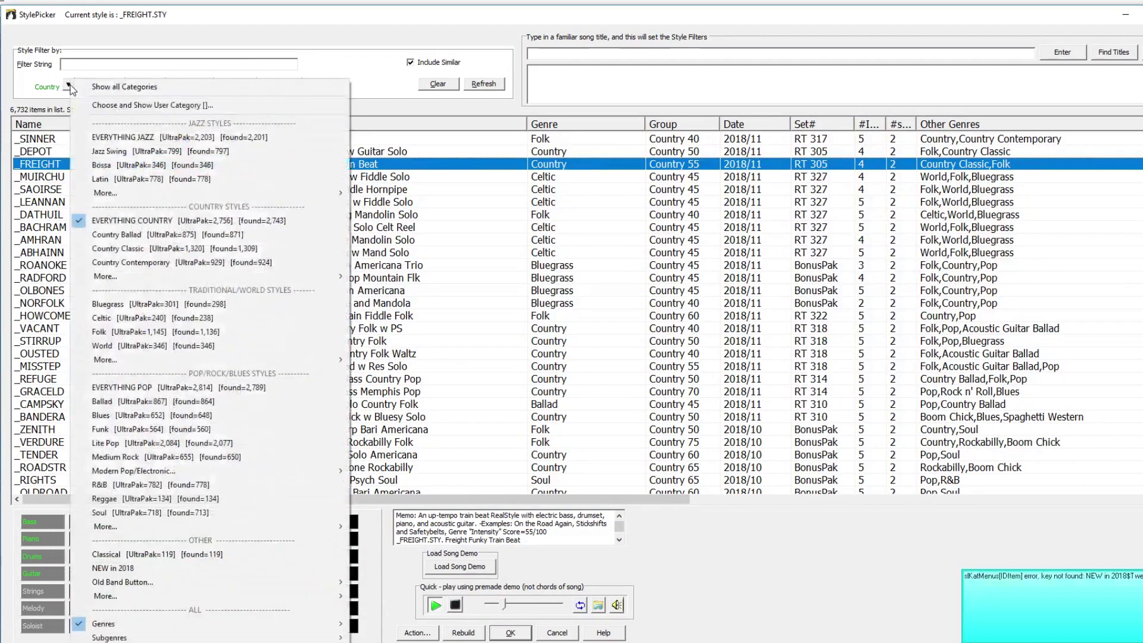
pyautogui.click(141, 430)
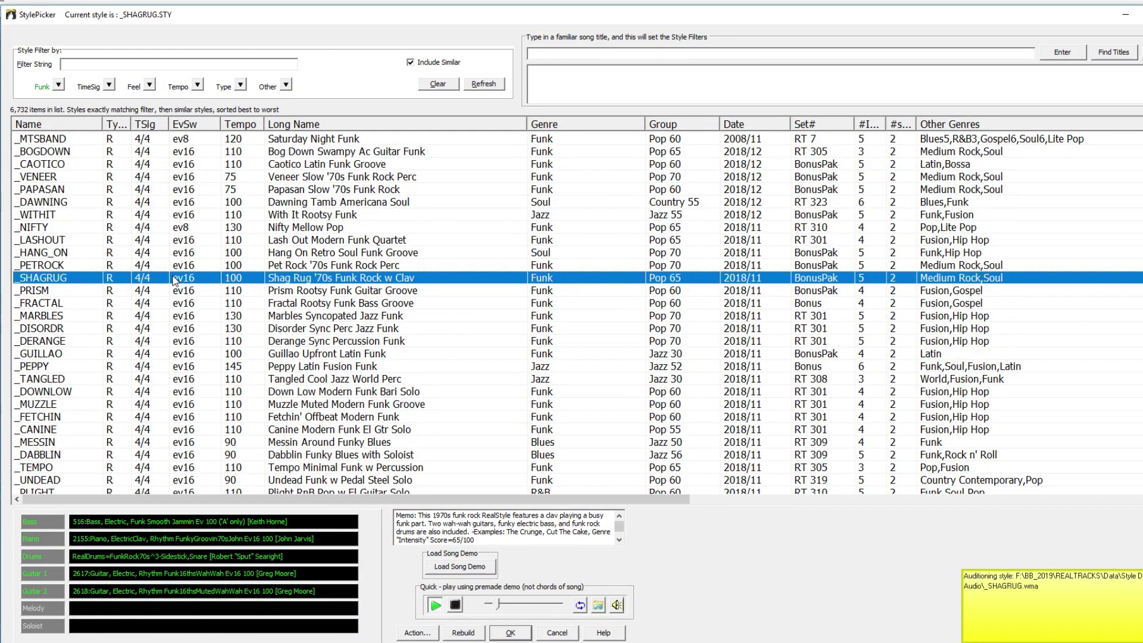
pyautogui.click(172, 240)
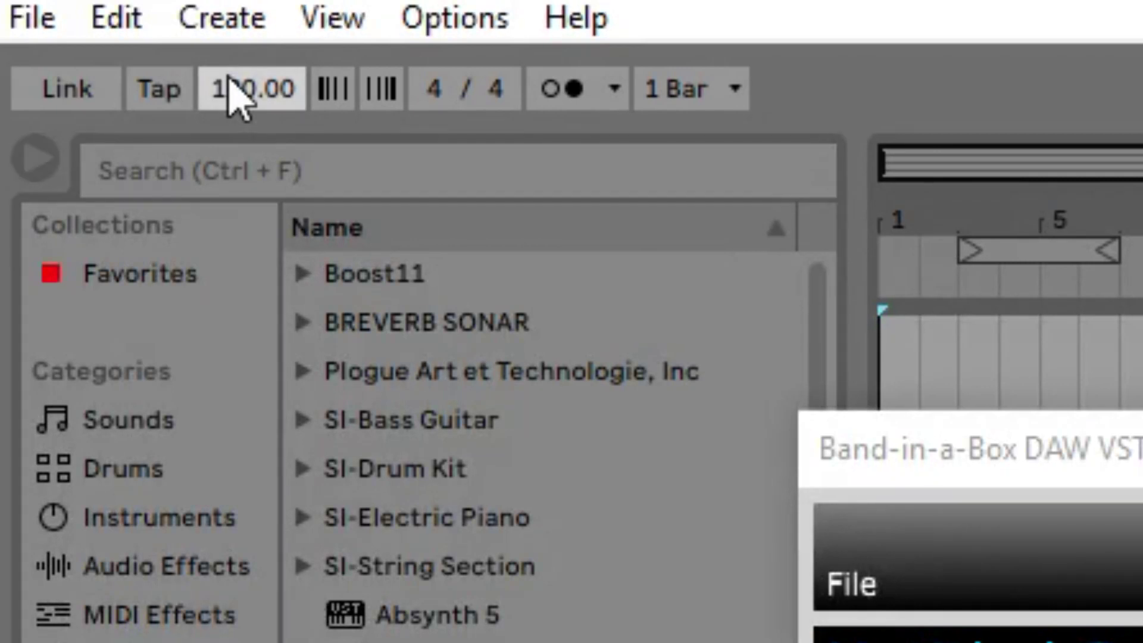
# Step: Set the tempo to 114 in both the Live project and the Band-in-a-Box plugin
pyautogui.write('114')
pyautogui.press('Return')
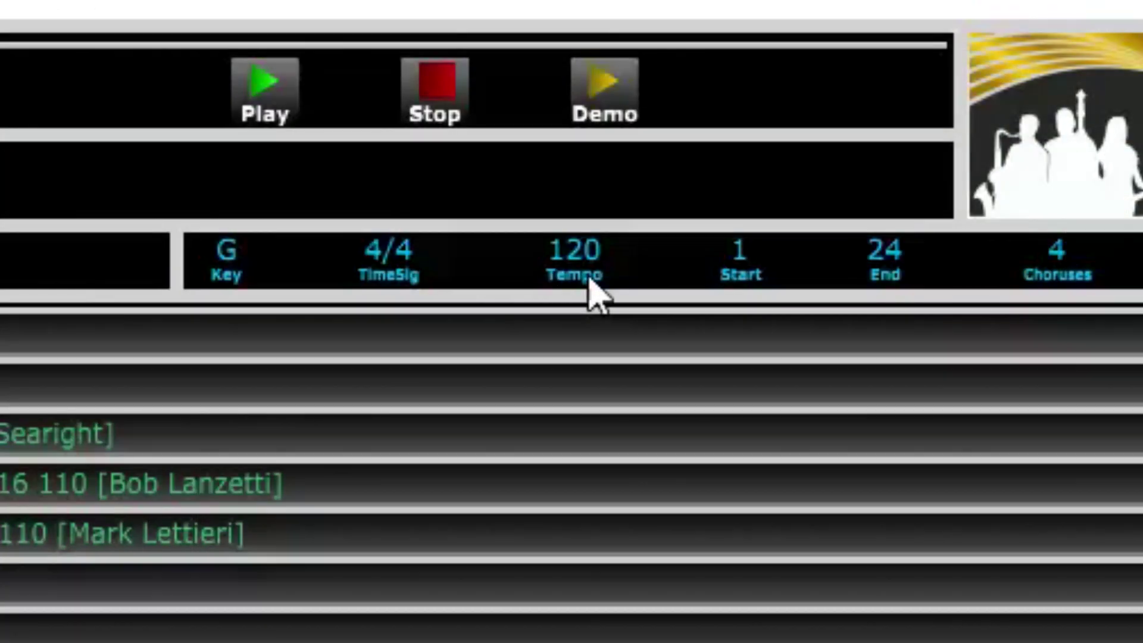
pyautogui.click(593, 248)
pyautogui.write('114')
pyautogui.press('Return')
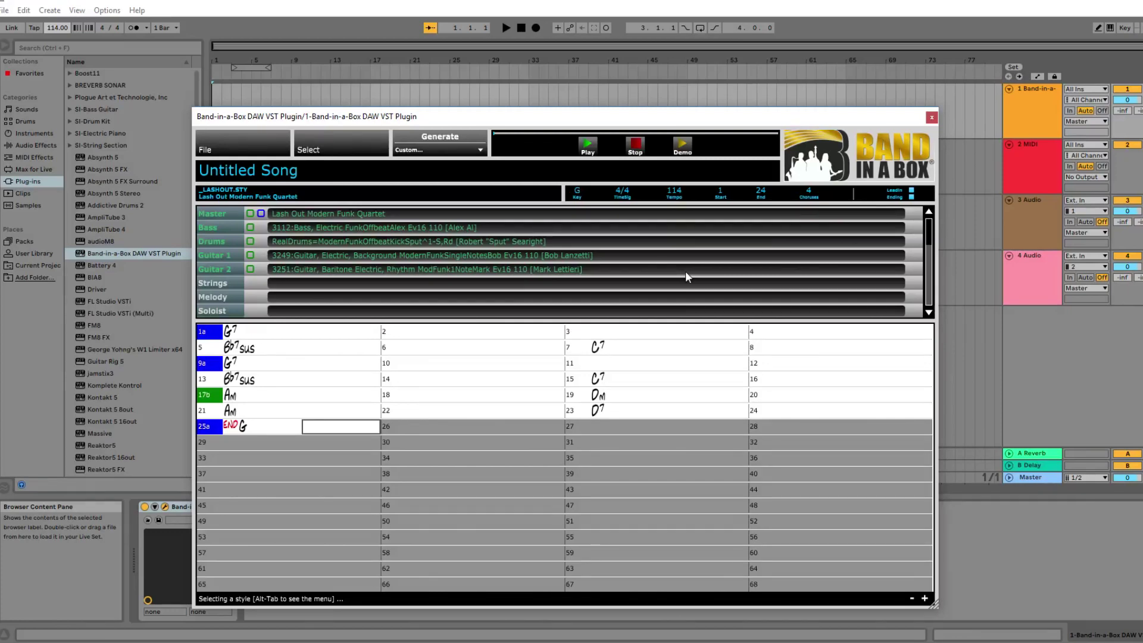
# Step: Generate the tracks of the Lash Out Modern Funk Quartet song and play them back in the plugin
pyautogui.click(481, 151)
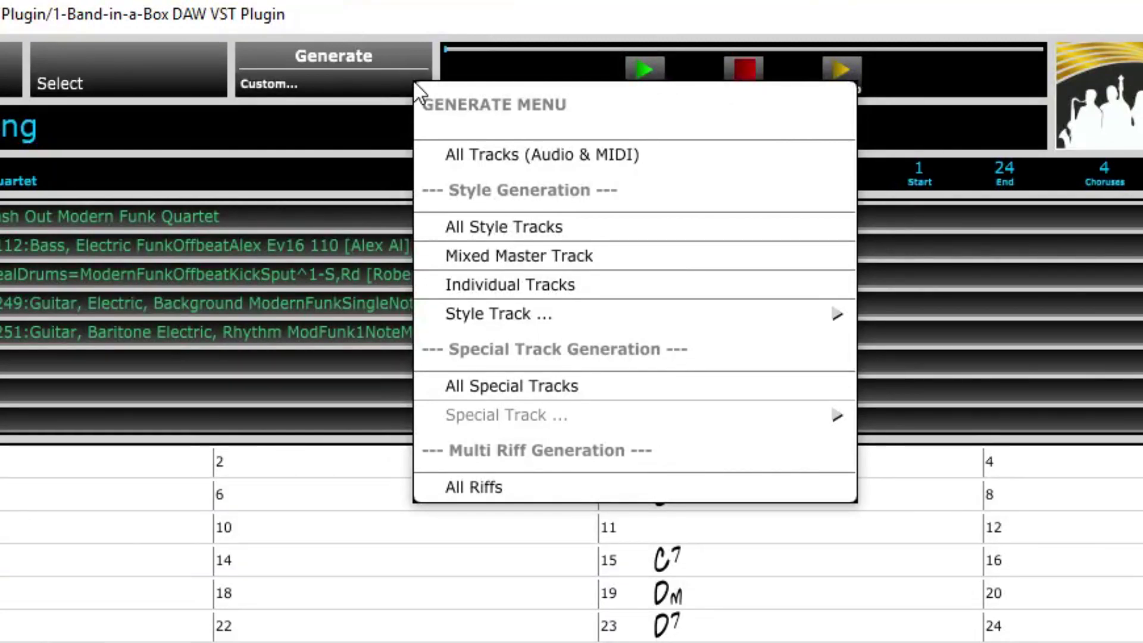
pyautogui.click(324, 50)
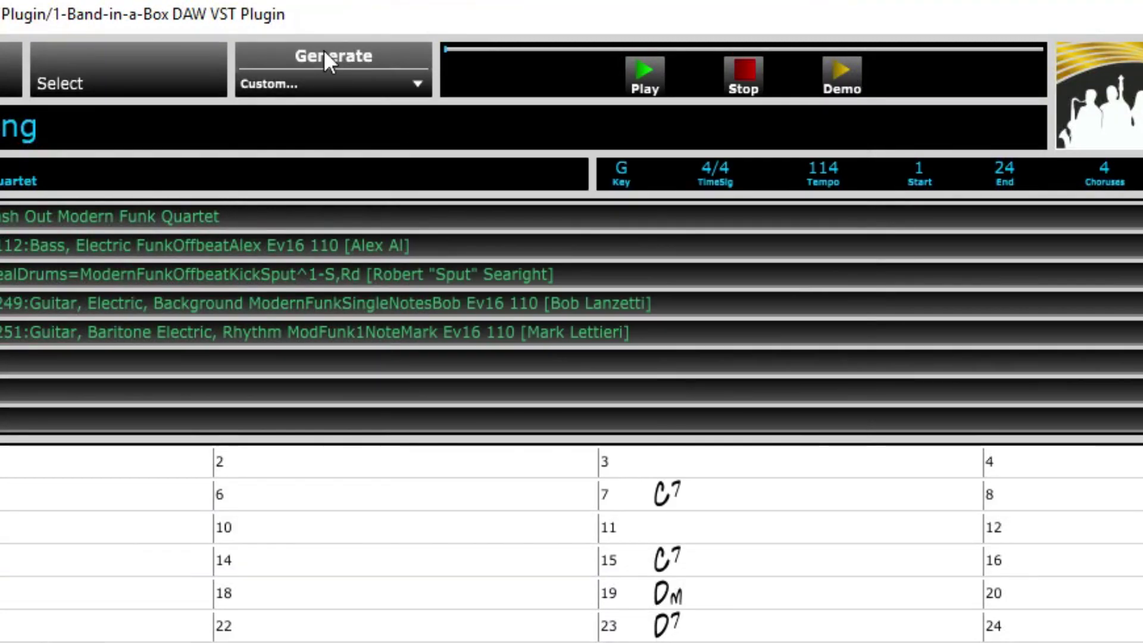
pyautogui.click(323, 48)
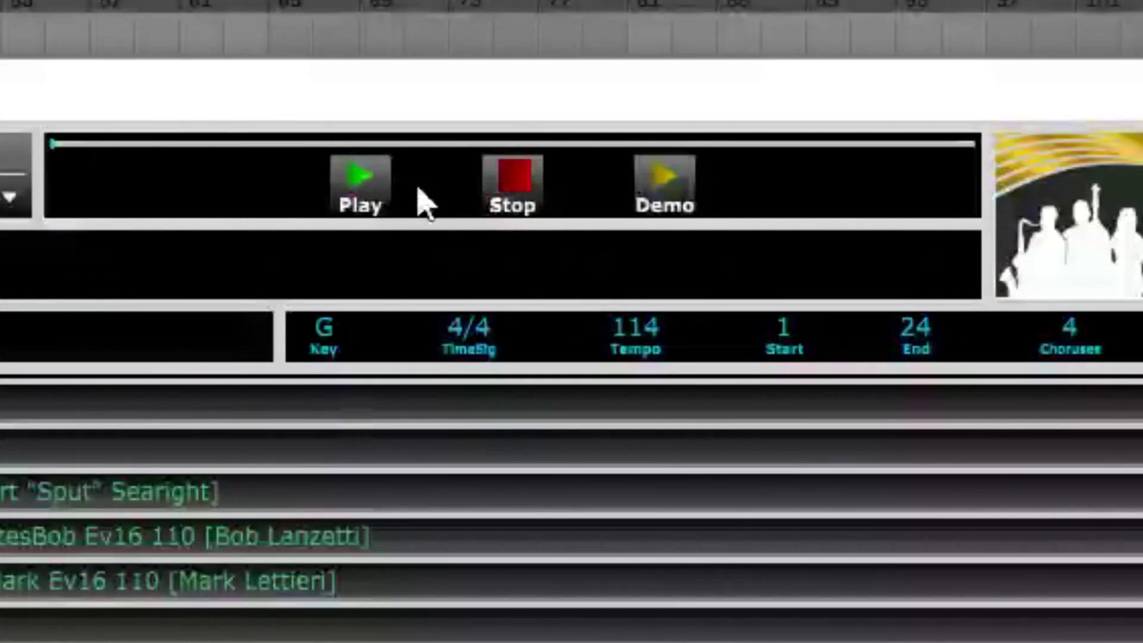
pyautogui.click(344, 189)
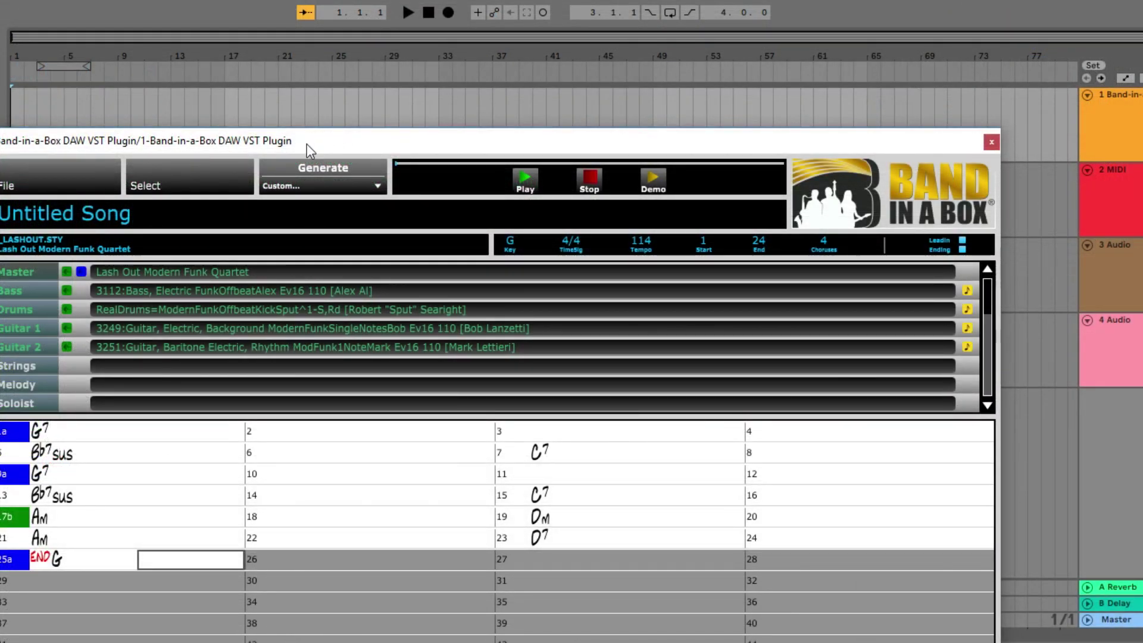
# Step: Place the generated bass, drums and two guitar parts on separate Live audio tracks from bar 1 and play the arrangement
pyautogui.moveTo(306, 144); pyautogui.dragTo(826, 96)
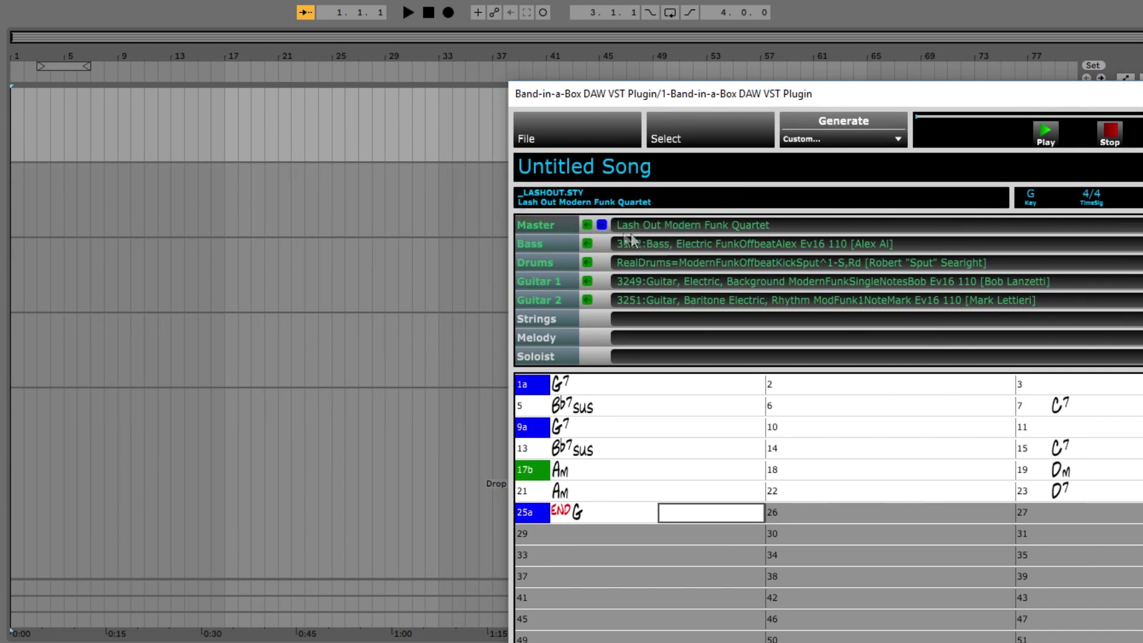
pyautogui.moveTo(588, 248); pyautogui.dragTo(13, 269)
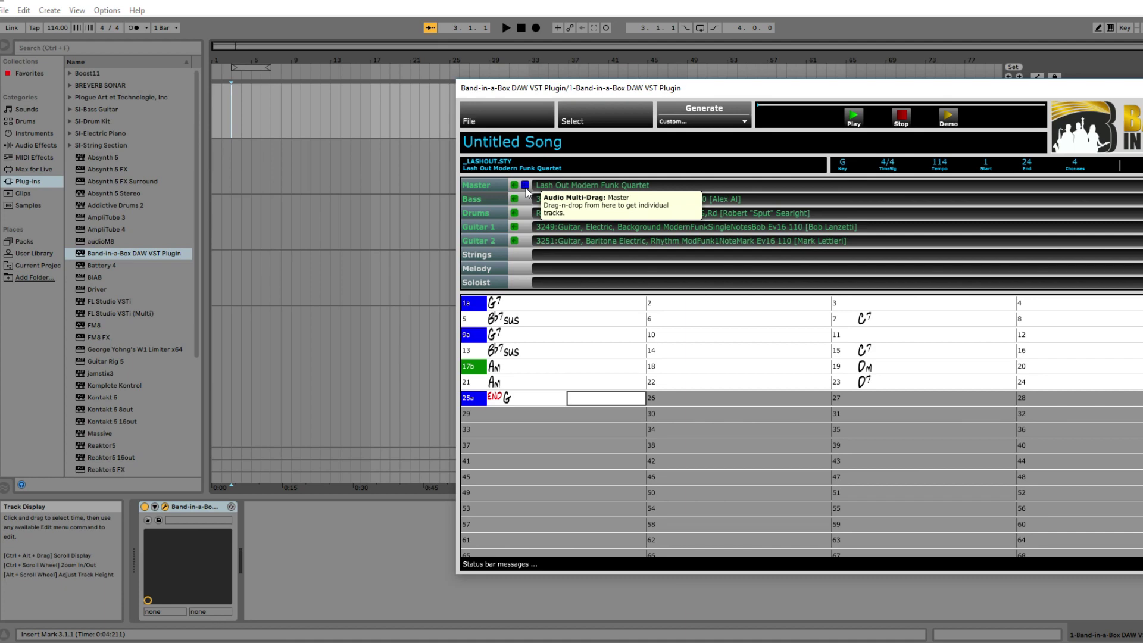
pyautogui.moveTo(526, 189); pyautogui.dragTo(213, 216)
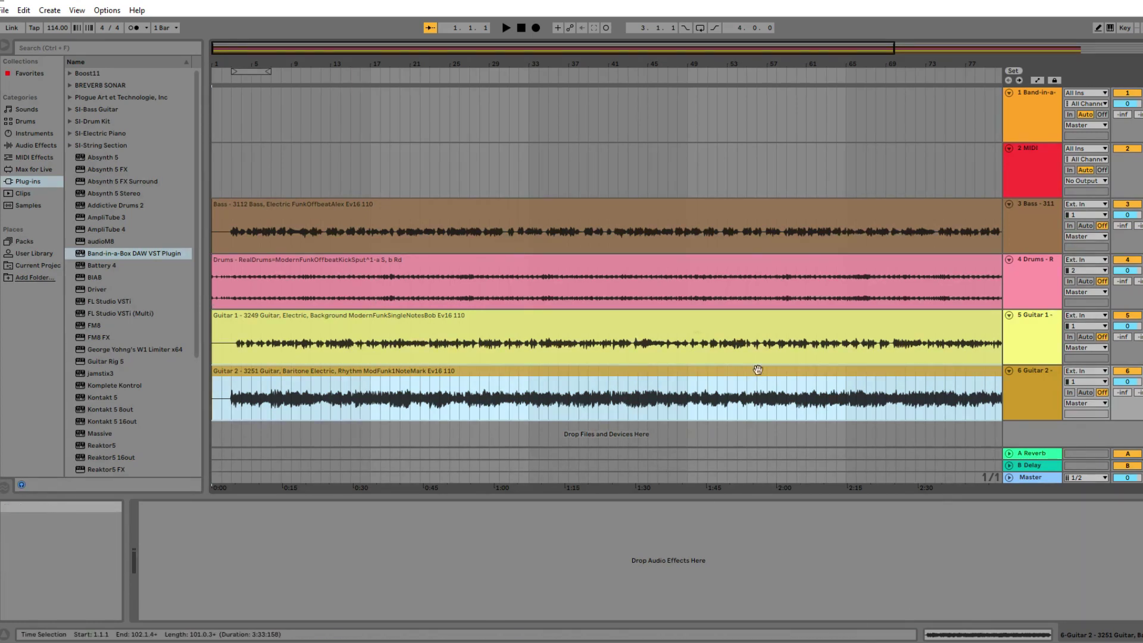
pyautogui.click(506, 28)
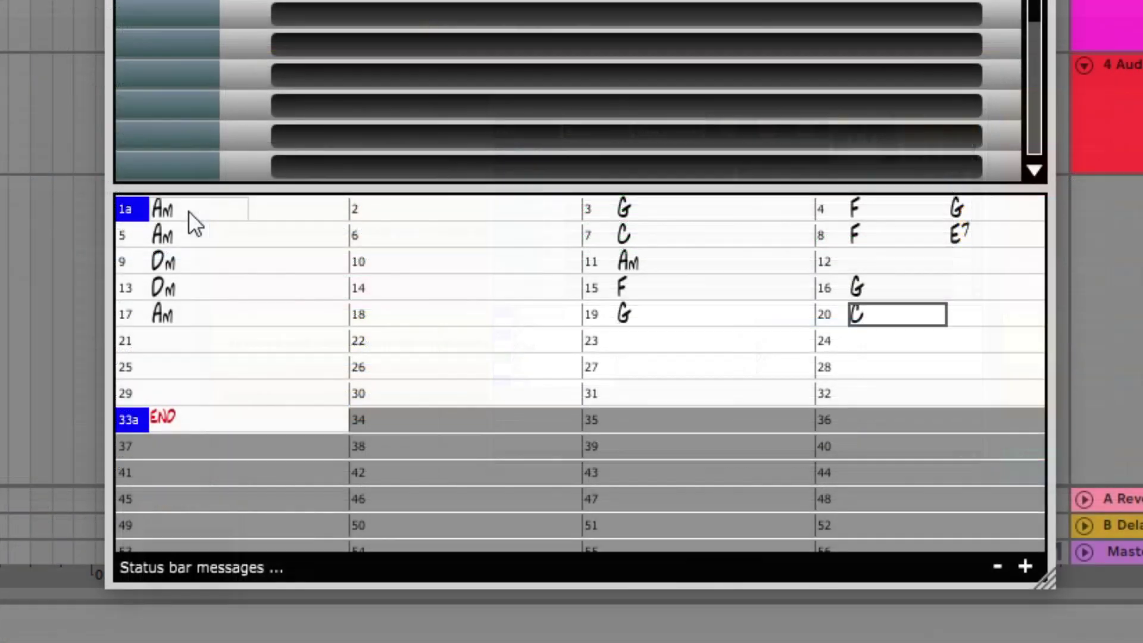
# Step: Enter Am in bar 21, G in 23, F and G in 24, Dm in 25, F and G in 26, and Am in 27
pyautogui.press('Return')
pyautogui.write('Am')
pyautogui.press('Return')
pyautogui.press('Return')
pyautogui.write('G')
pyautogui.press('Return')
pyautogui.write('F,G')
pyautogui.press('Return')
pyautogui.write('Dm')
pyautogui.press('Return')
pyautogui.write('F,G')
pyautogui.press('Return')
pyautogui.write('Am')
pyautogui.press('Return')
pyautogui.press('Return')
pyautogui.press('Return')
# Step: Enter C, F and G, Am, G and the ending Am in bars 29 to 33, and mark part B at bar 9 and part A at bar 17
pyautogui.write('C')
pyautogui.press('Return')
pyautogui.write('F')
pyautogui.press('Return')
pyautogui.write('G')
pyautogui.press('Return')
pyautogui.write('Am')
pyautogui.press('Return')
pyautogui.press('Return')
pyautogui.write('G')
pyautogui.press('Return')
pyautogui.press('Return')
pyautogui.write('Am')
pyautogui.press('Return')
pyautogui.click(122, 265)
pyautogui.click(126, 313)
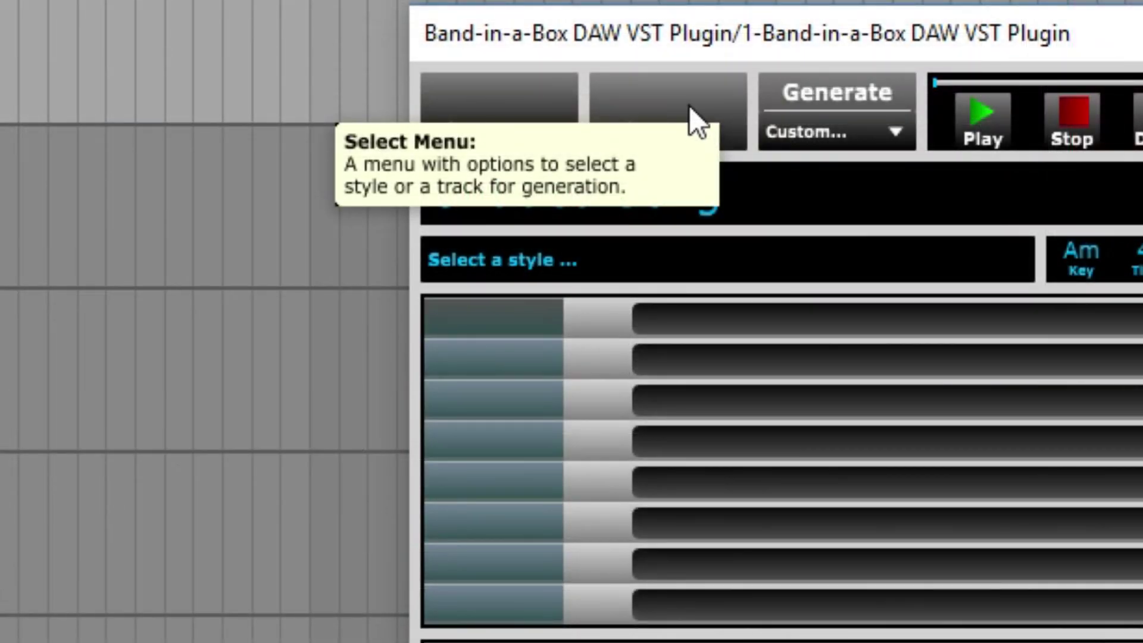
# Step: Find and load the _DETUNED style, Detuned Fast Metal w/12-key Gtrs, and place its individual tracks in the arrangement from bar 1
pyautogui.click(688, 105)
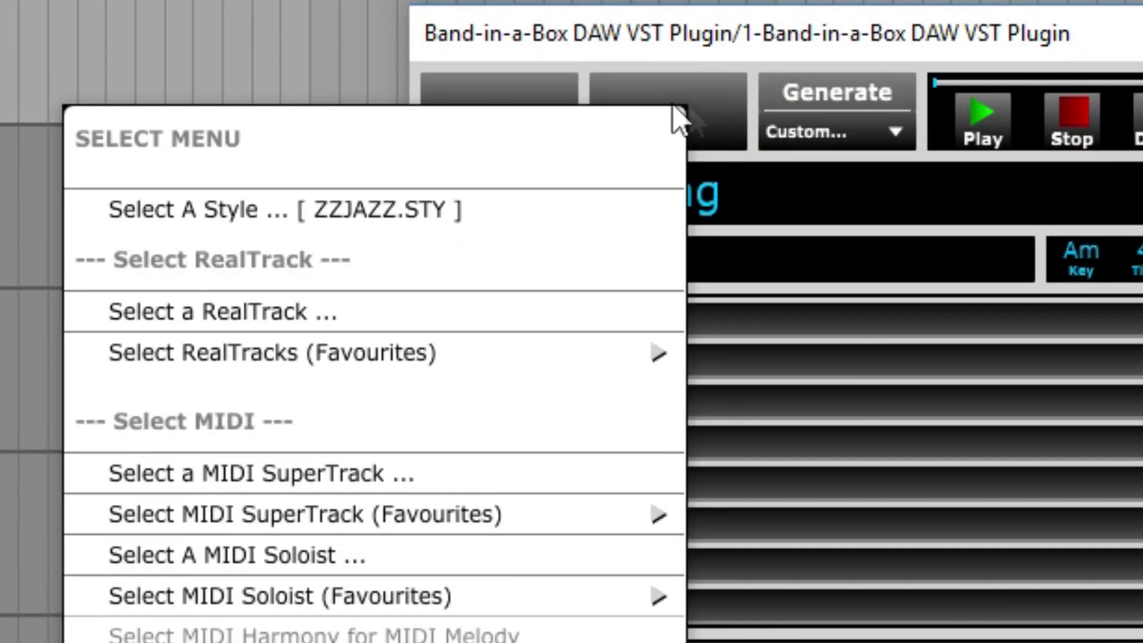
pyautogui.click(537, 205)
pyautogui.write('_detuned')
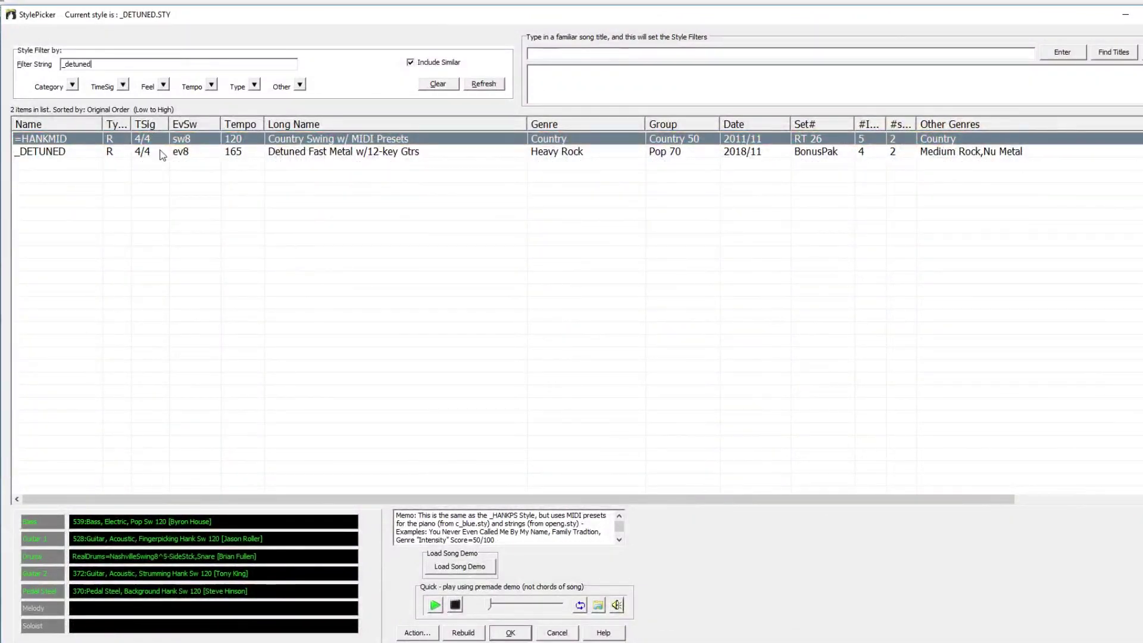
pyautogui.click(162, 152)
pyautogui.click(510, 632)
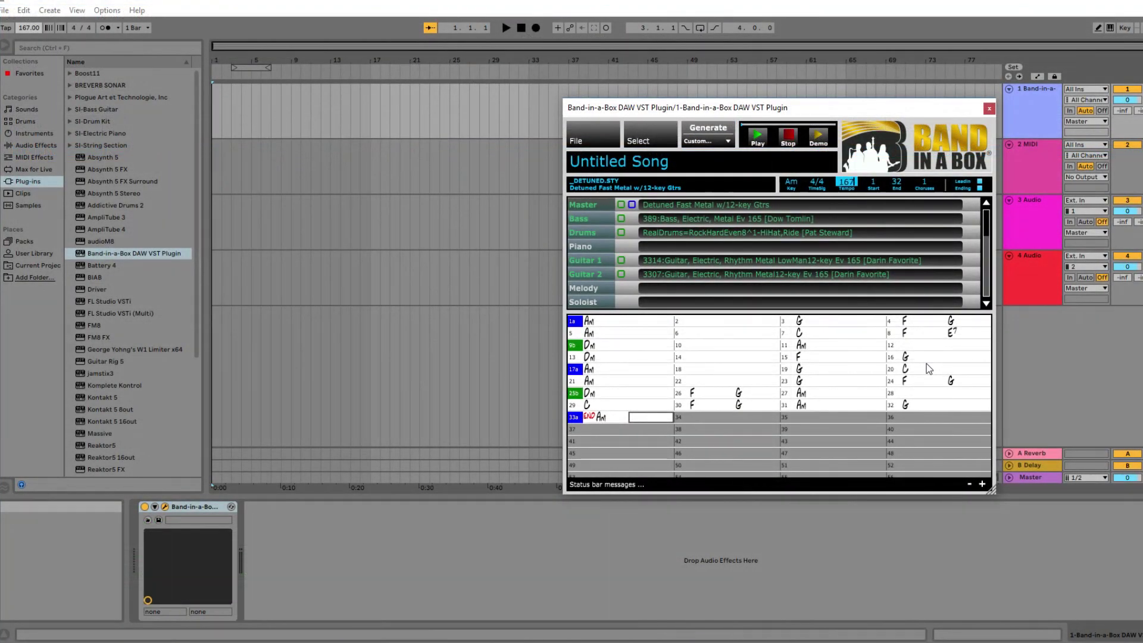
pyautogui.moveTo(582, 205); pyautogui.dragTo(214, 231)
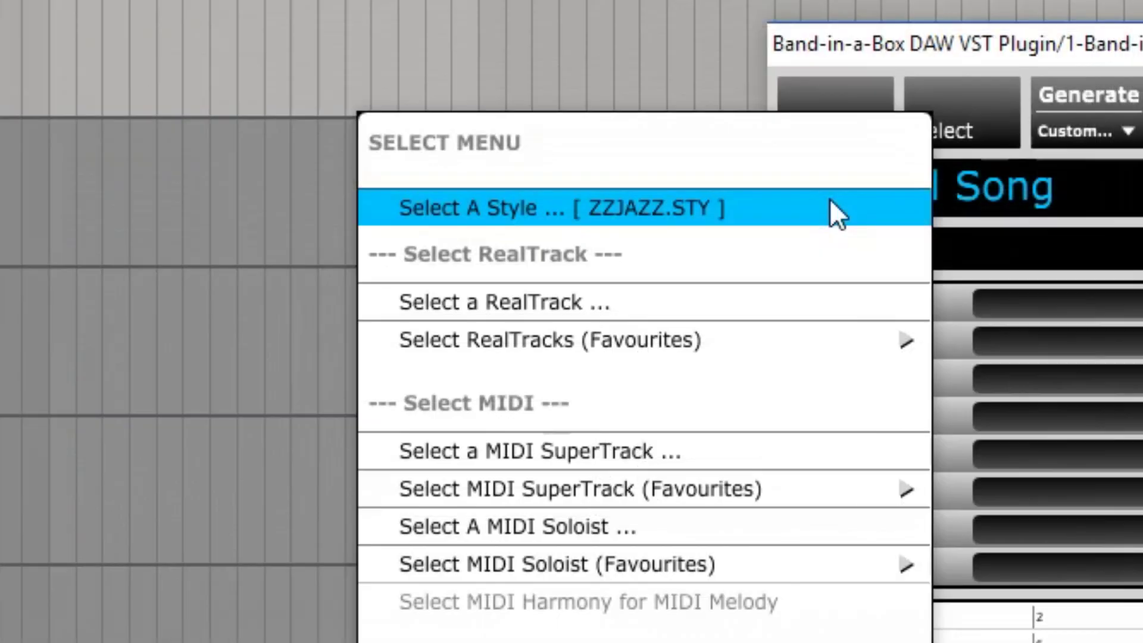
# Step: Generate the D major song in the Grinner Bluegrass with Washboard style and place its individual tracks in the arrangement
pyautogui.click(829, 199)
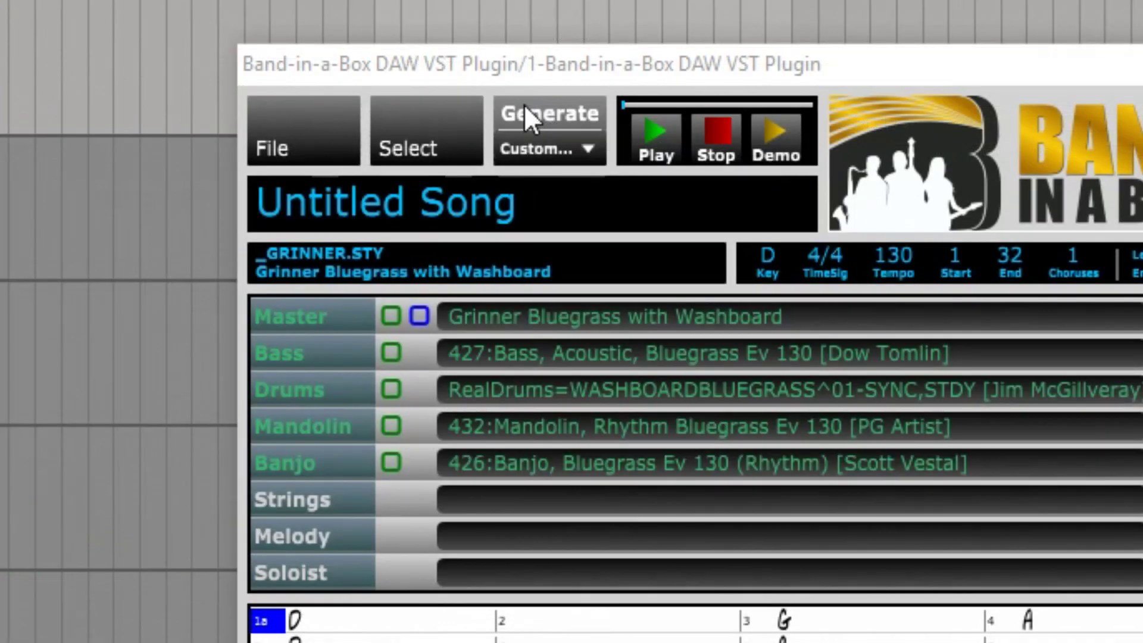
pyautogui.click(524, 105)
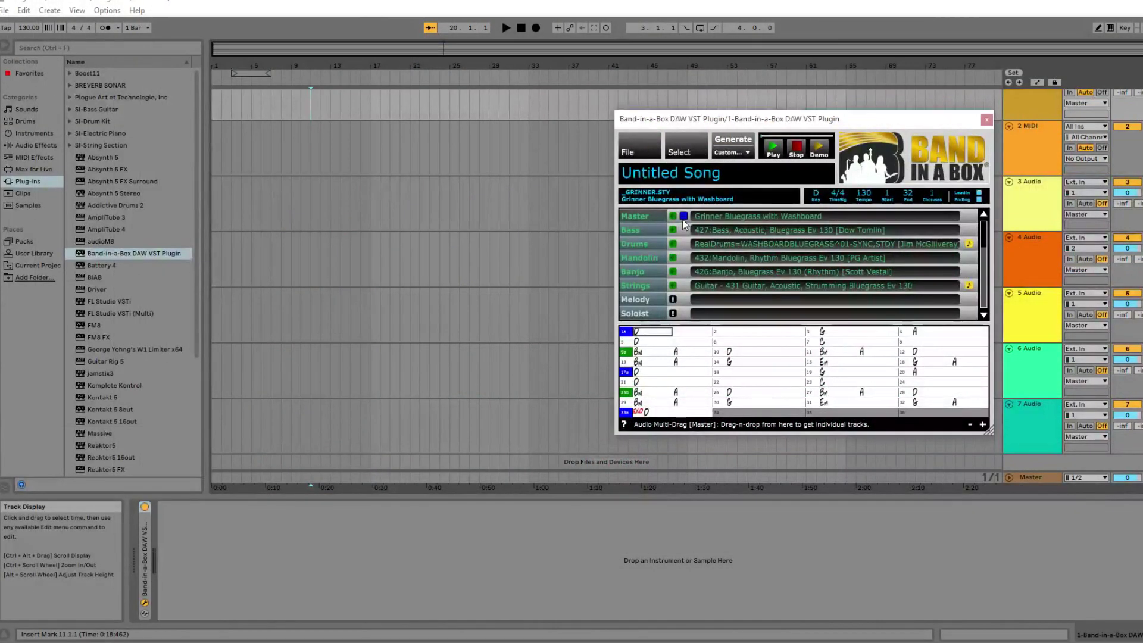
pyautogui.moveTo(415, 324); pyautogui.dragTo(0, 344)
pyautogui.moveTo(489, 226); pyautogui.dragTo(213, 216)
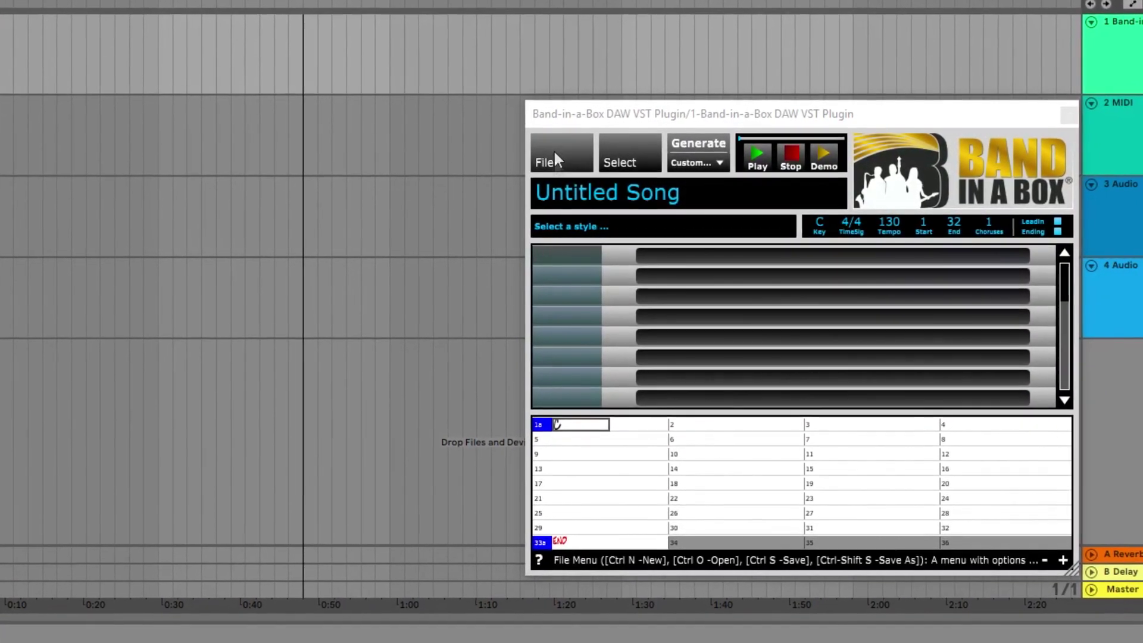
# Step: Open the _CHUGGIN demo song from the RealTracks320 Demos folder in the plugin
pyautogui.click(565, 152)
pyautogui.click(524, 212)
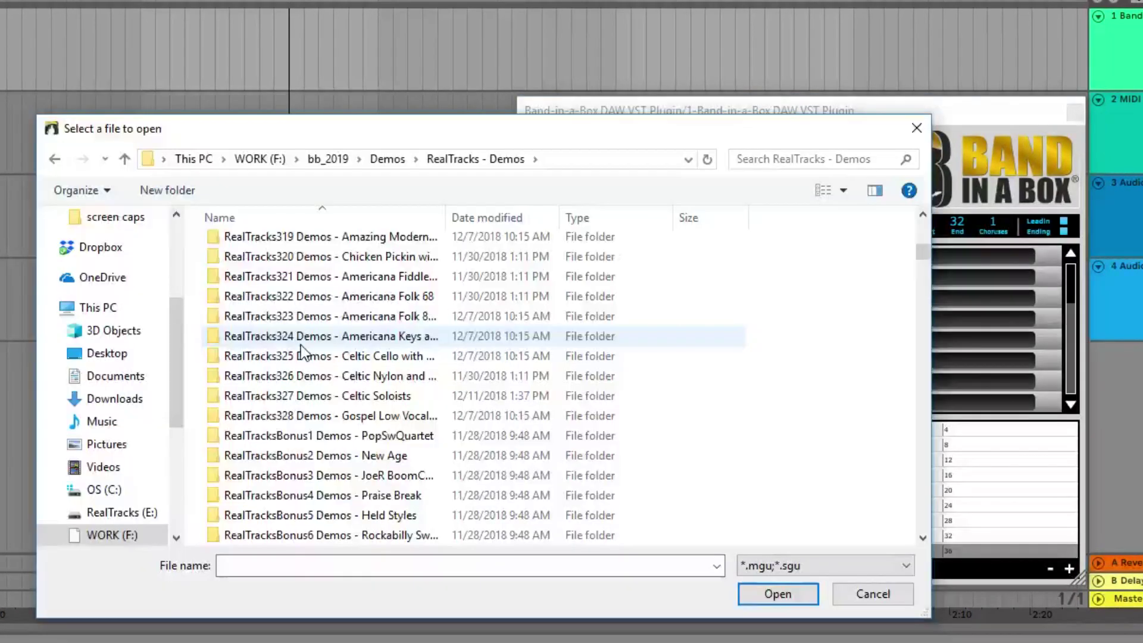
pyautogui.doubleClick(342, 256)
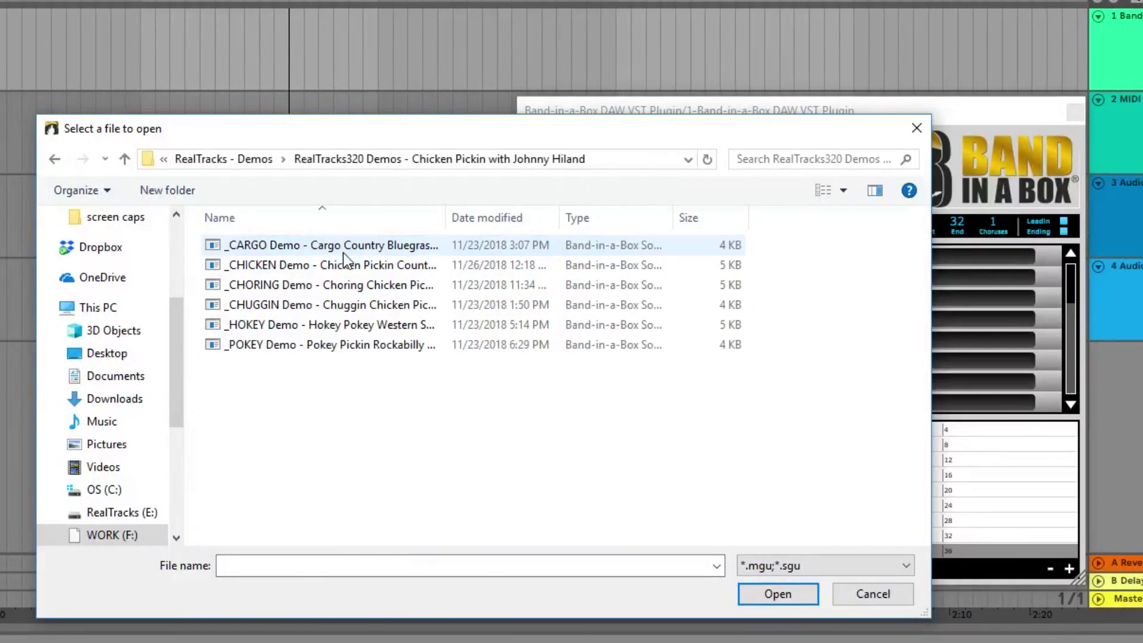
pyautogui.click(315, 306)
pyautogui.click(780, 594)
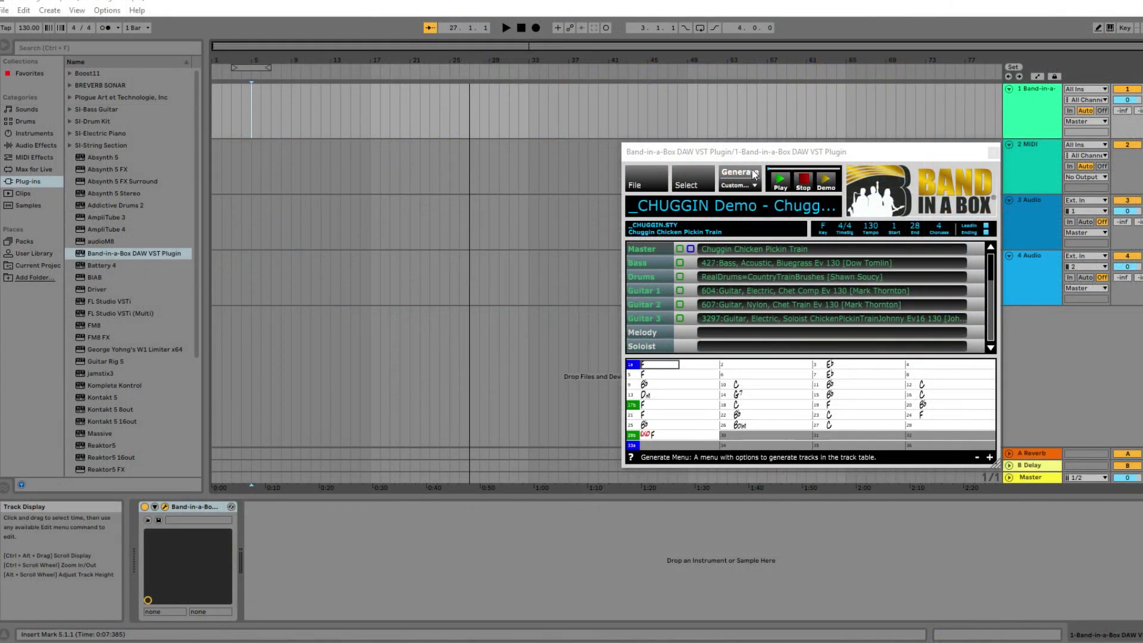
# Step: Generate the Chuggin Chicken Pickin Train tracks and place them in the arrangement from bar 1
pyautogui.click(752, 173)
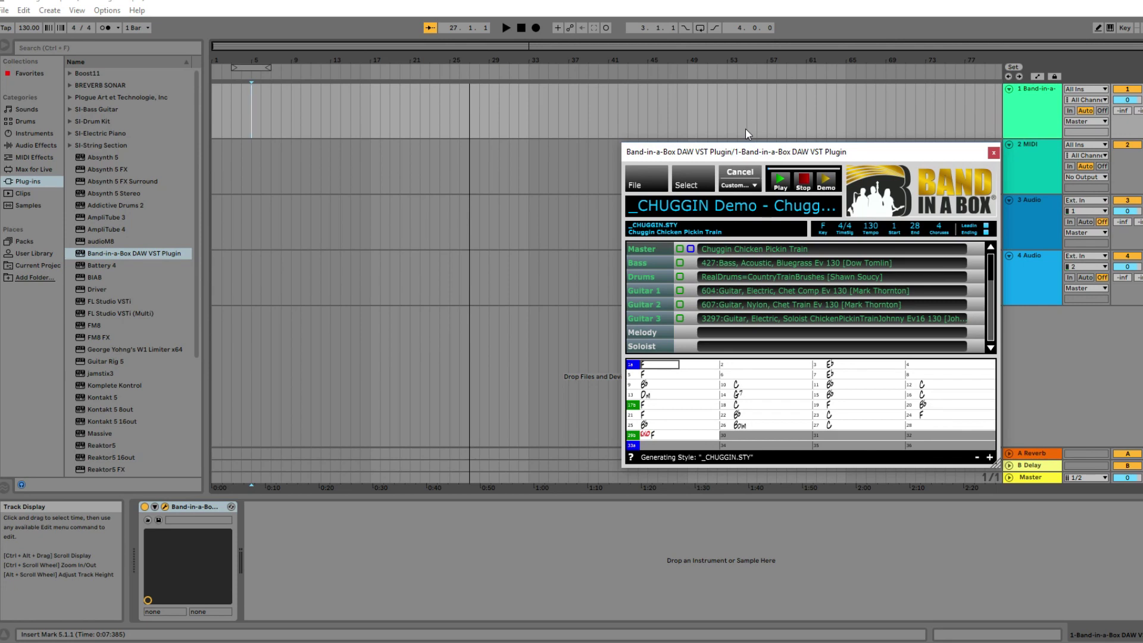
pyautogui.moveTo(679, 248); pyautogui.dragTo(213, 229)
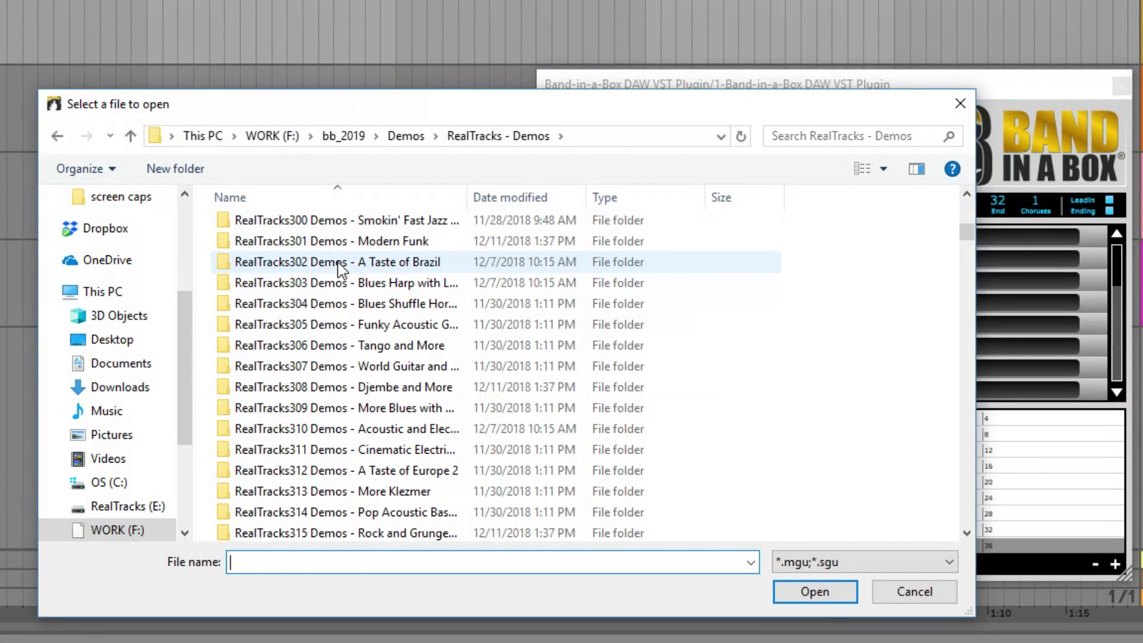
# Step: Open the _JUTAI demo song from the RealTracks302 Demos - A Taste of Brazil folder
pyautogui.doubleClick(341, 263)
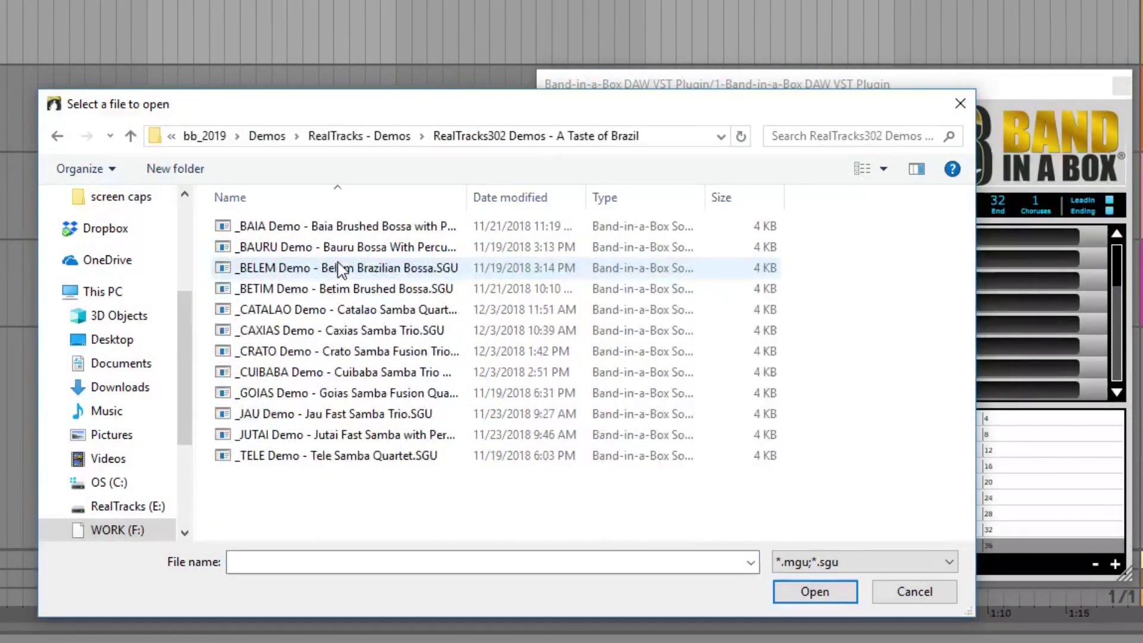
pyautogui.click(326, 436)
pyautogui.click(814, 592)
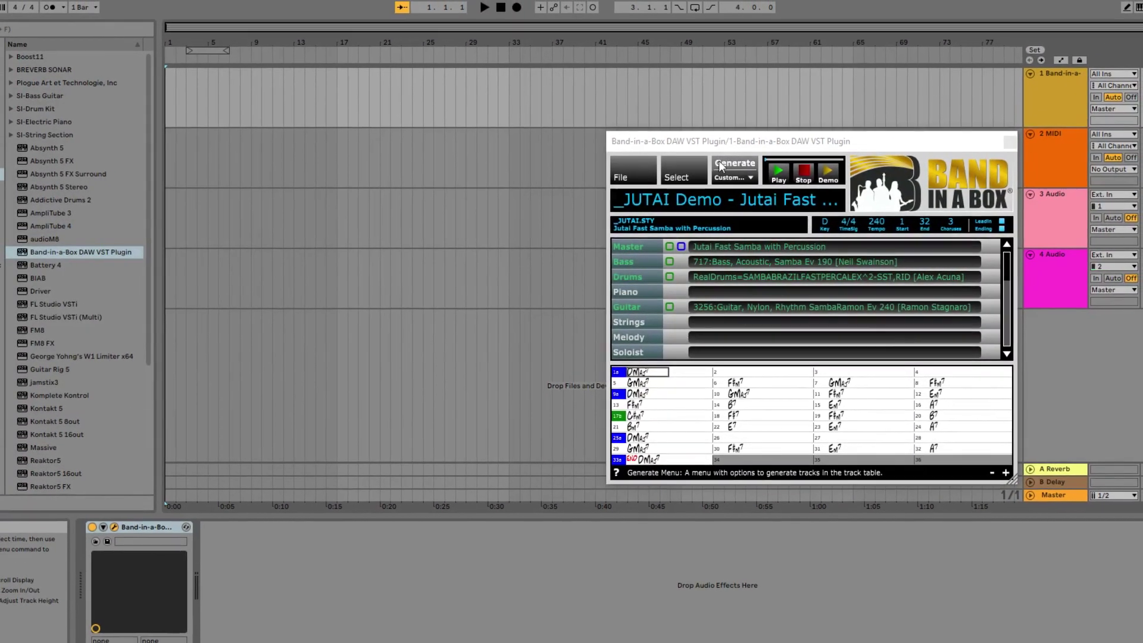
# Step: Generate the Jutai Fast Samba with Percussion parts on separate audio tracks from bar 1 and play from bar 9
pyautogui.click(719, 160)
pyautogui.moveTo(634, 247); pyautogui.dragTo(213, 226)
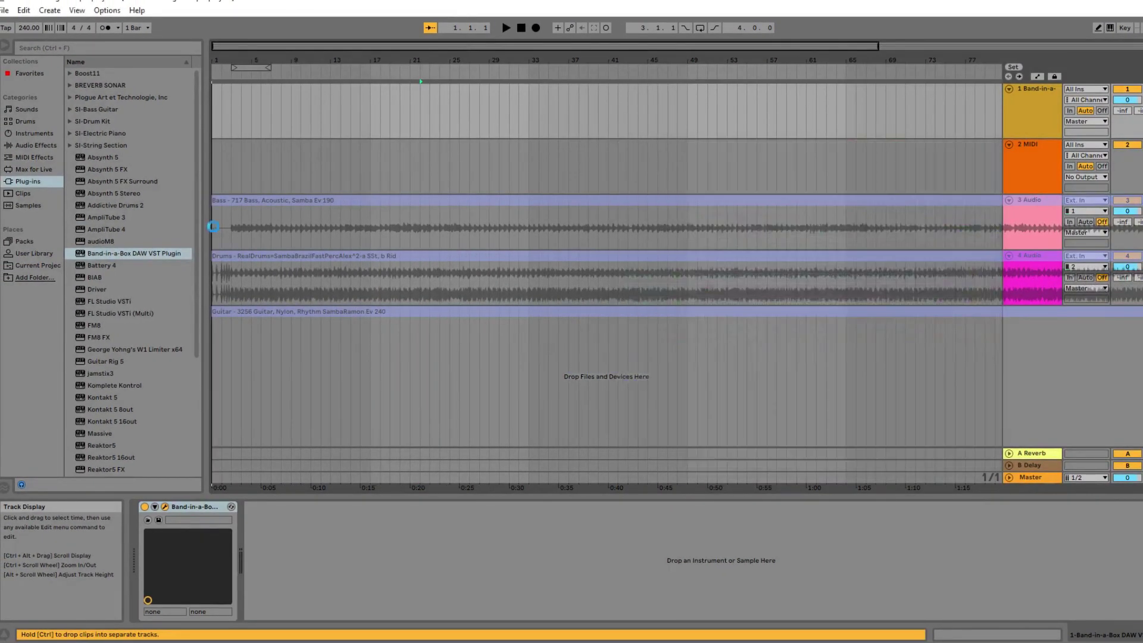
pyautogui.click(295, 99)
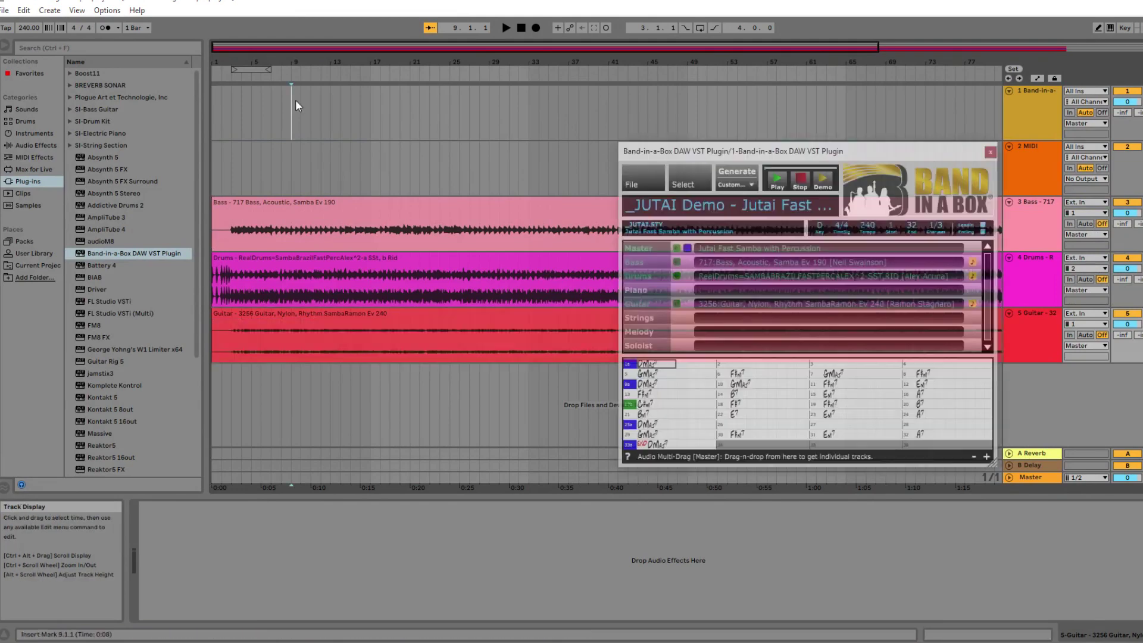
pyautogui.press('space')
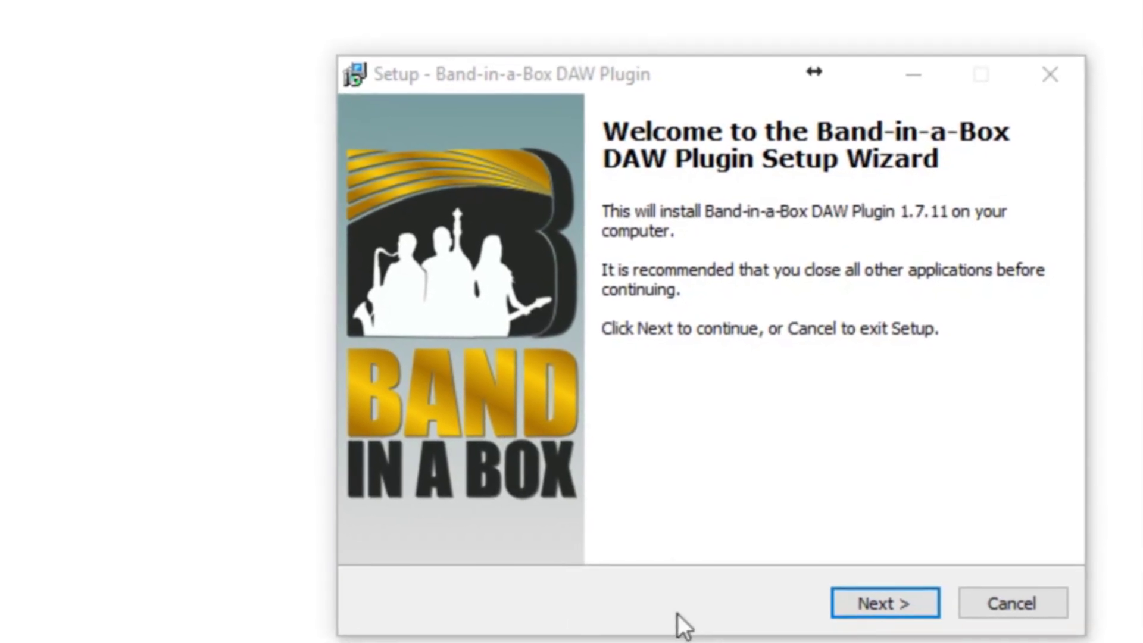
# Step: Run the Band-in-a-Box DAW Plugin setup with Full Installation, the Band-in-a-Box folder at E:\bb and VST2 copies in all listed locations
pyautogui.click(916, 603)
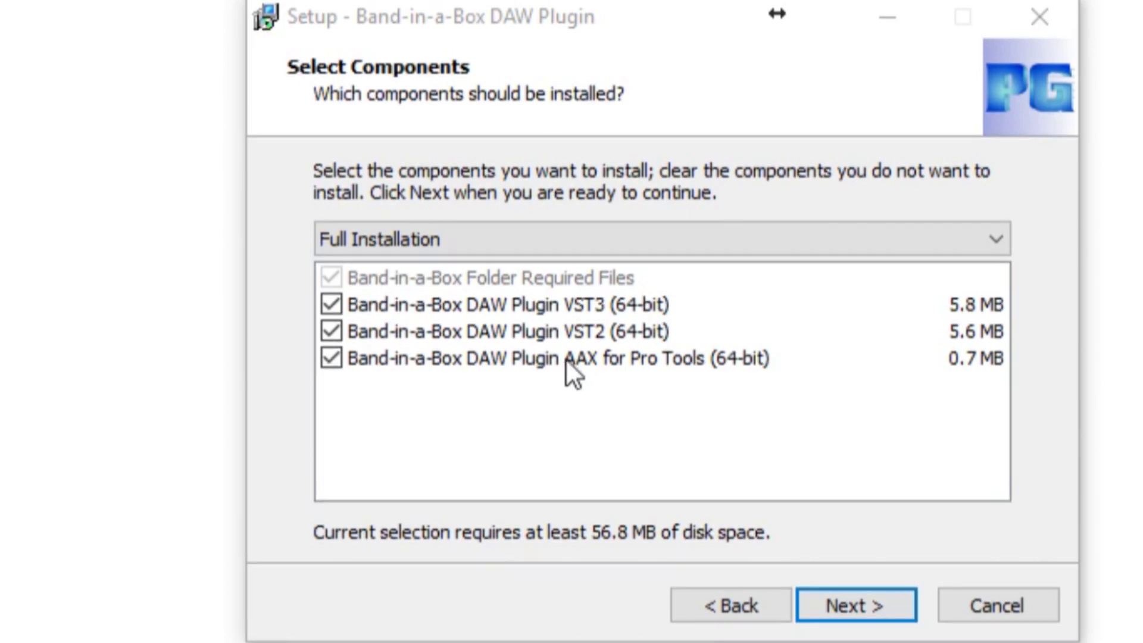
pyautogui.click(855, 603)
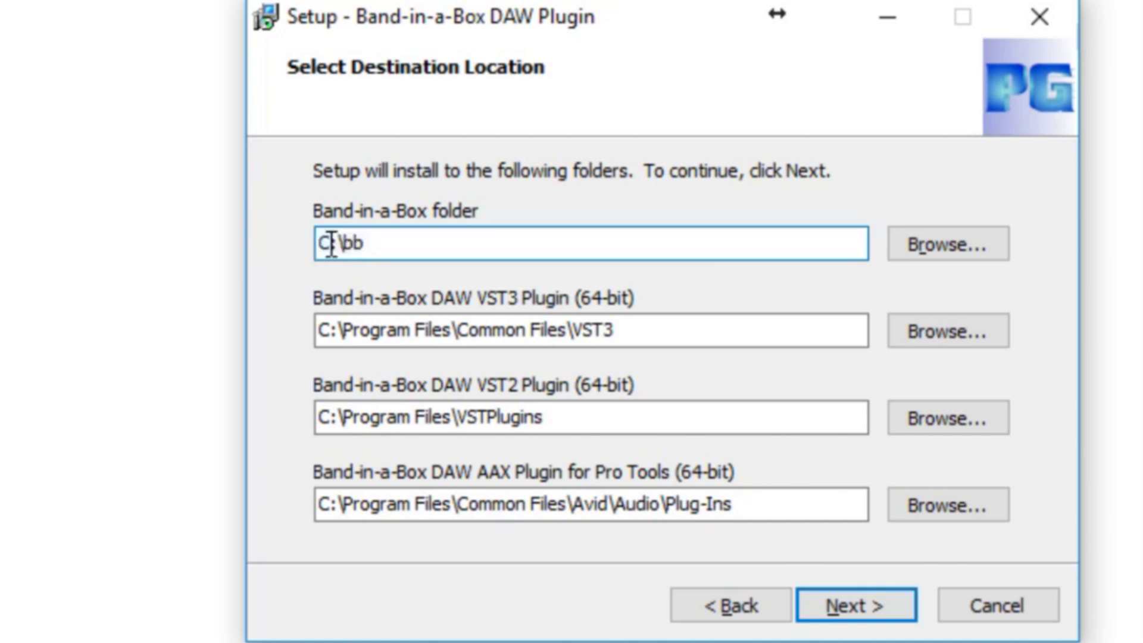
pyautogui.moveTo(328, 241); pyautogui.dragTo(303, 241)
pyautogui.write('E')
pyautogui.click(887, 604)
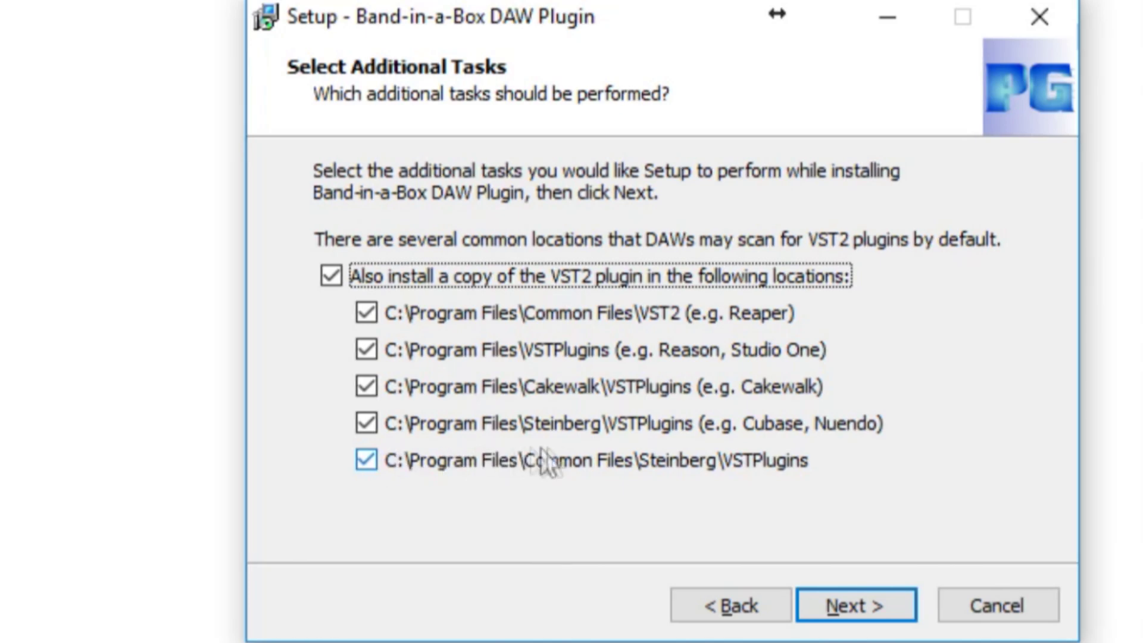
pyautogui.click(863, 602)
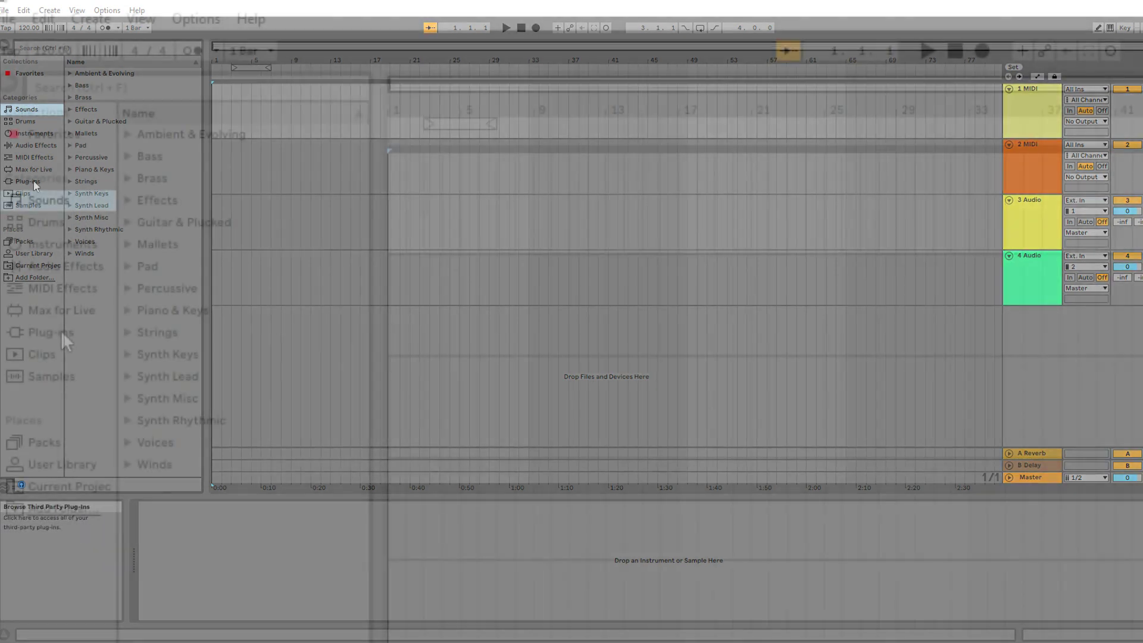
# Step: Load the Band-in-a-Box DAW VST Plugin from the list of available plug-ins
pyautogui.click(33, 182)
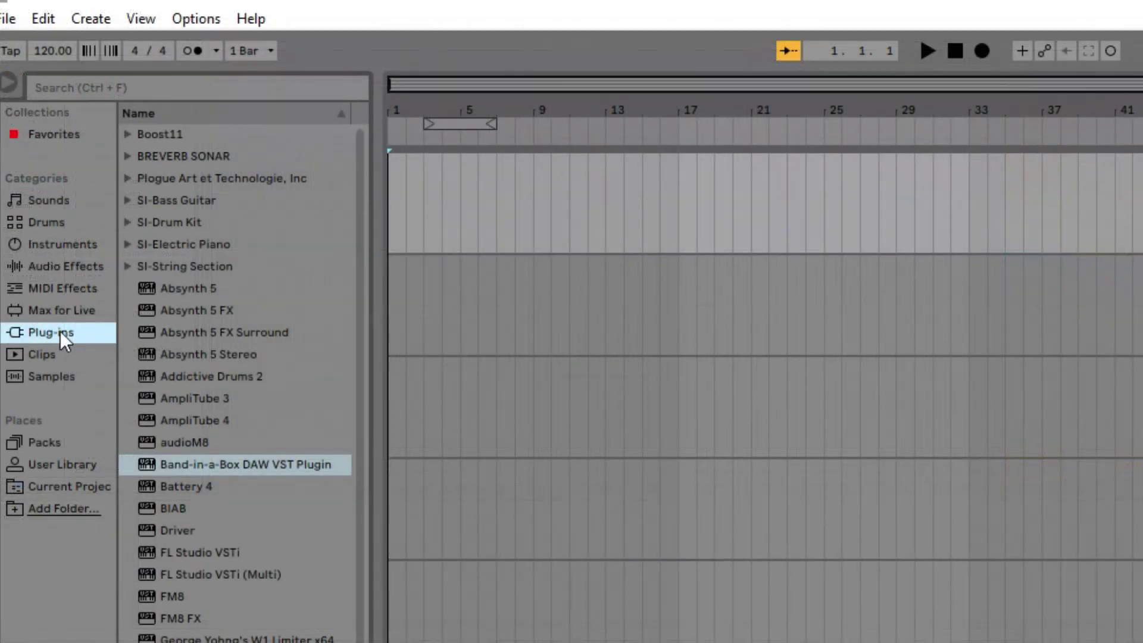
pyautogui.doubleClick(262, 465)
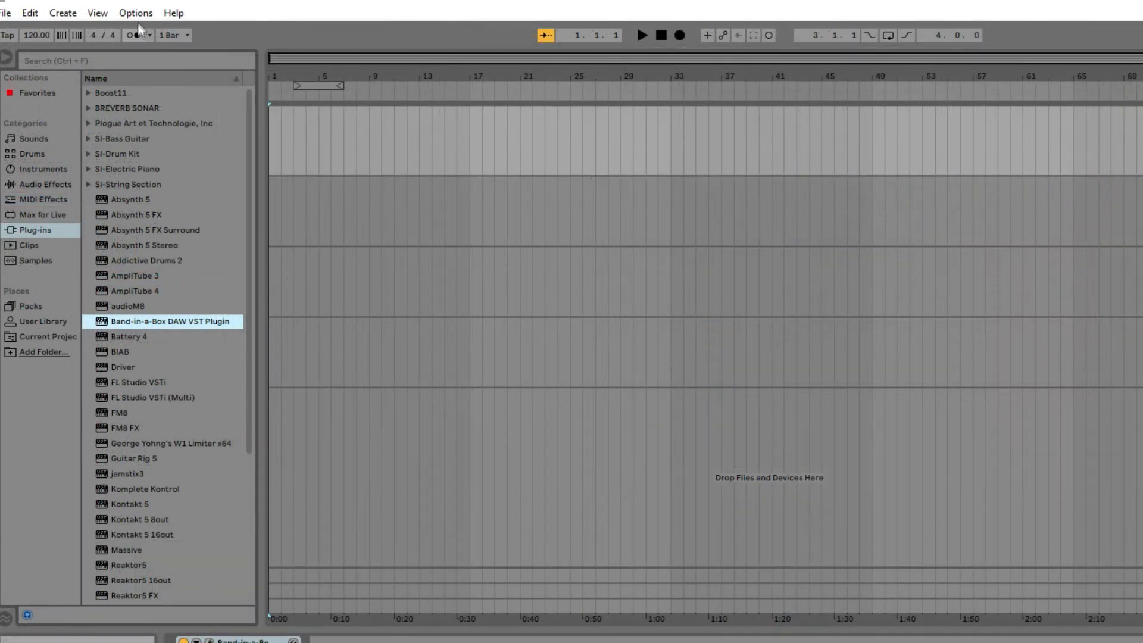
# Step: Check the VST Plug-In Custom Folder in the File Folder preferences and browse its location without choosing another folder
pyautogui.click(136, 14)
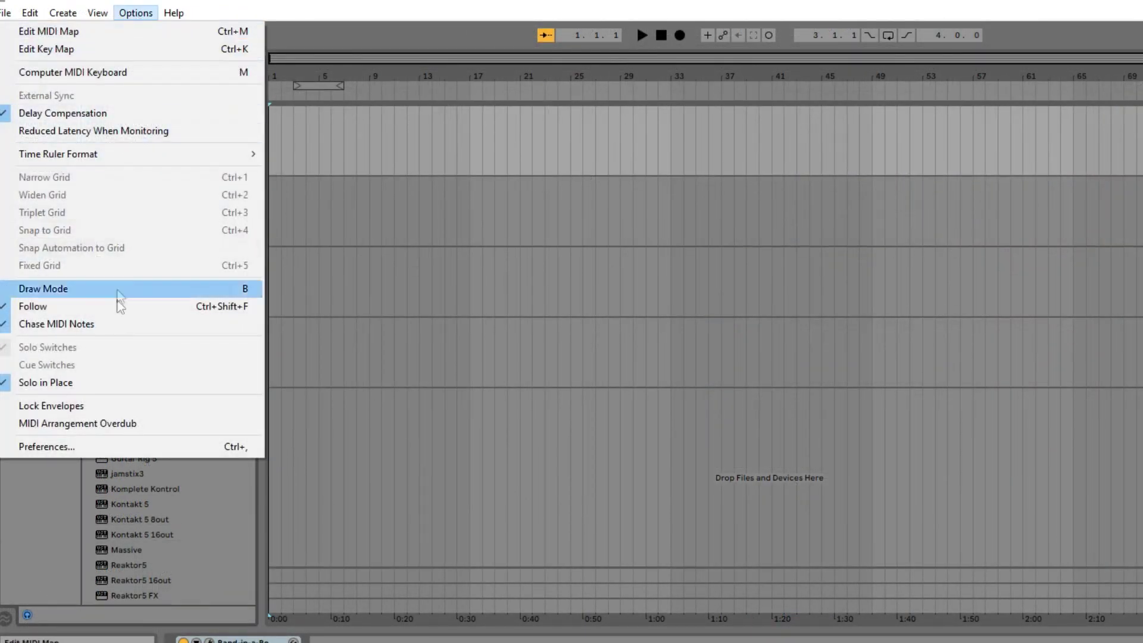
pyautogui.click(116, 445)
pyautogui.click(582, 287)
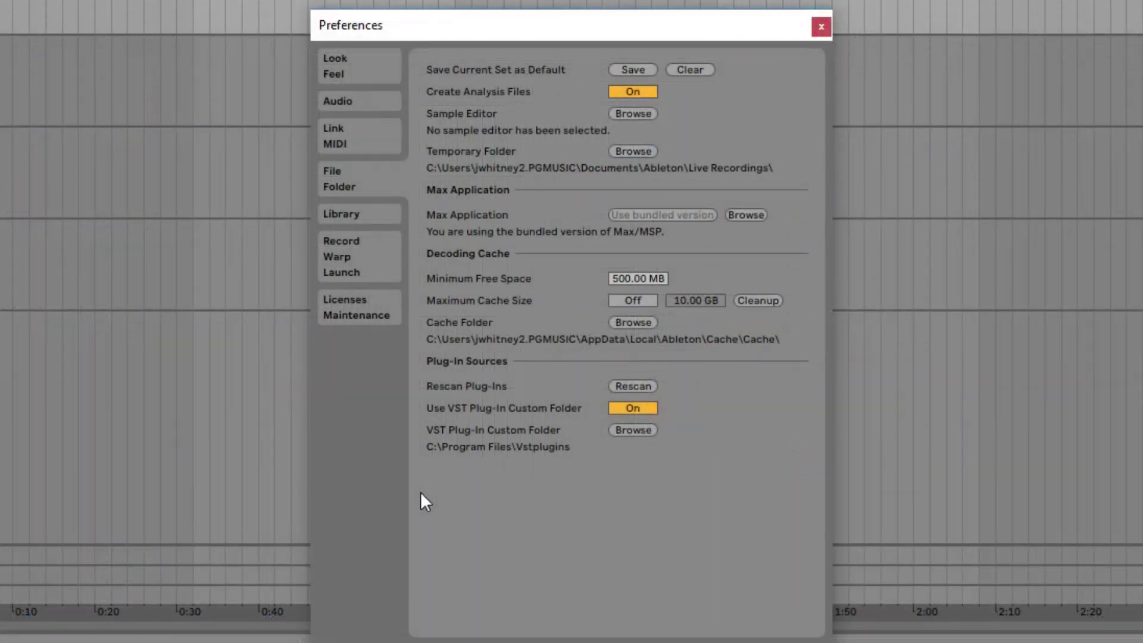
pyautogui.click(644, 431)
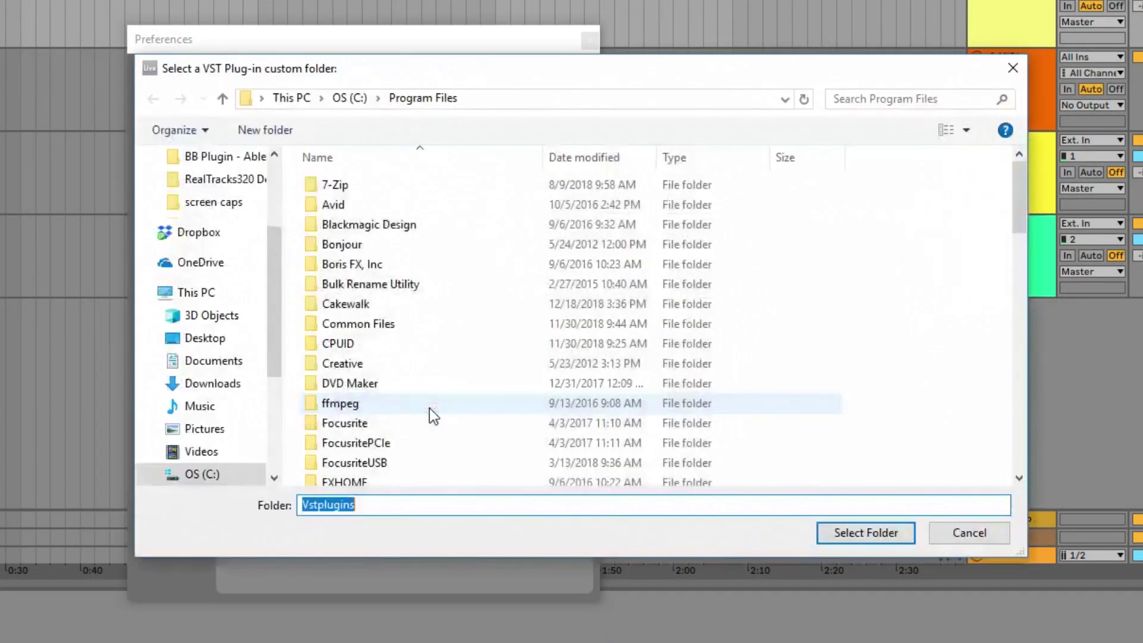
pyautogui.click(983, 536)
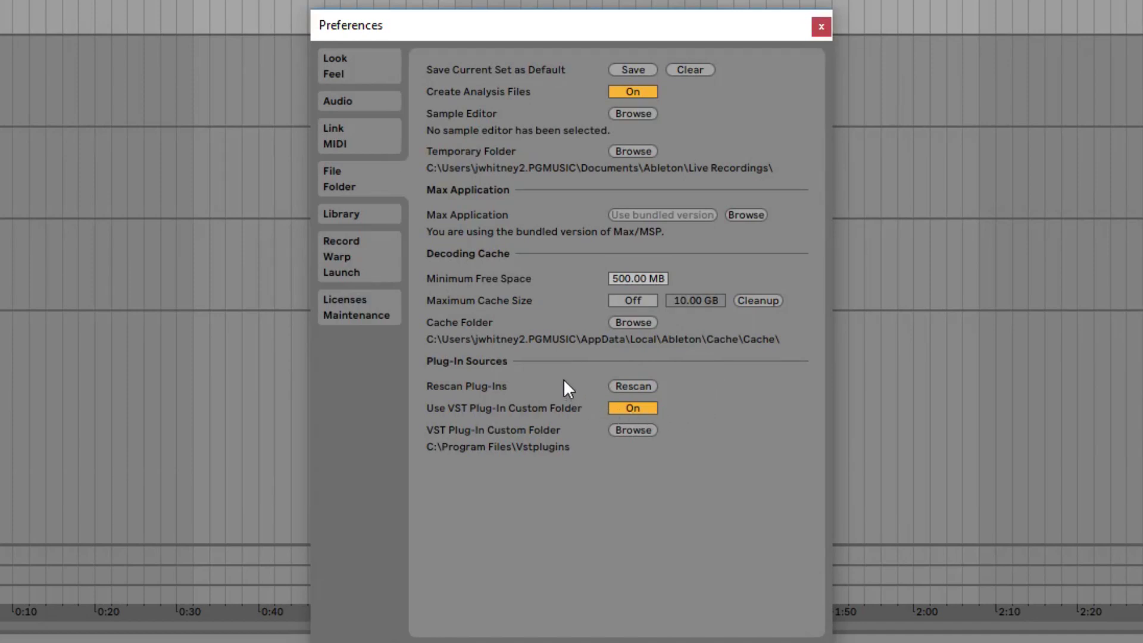
# Step: Add the Band-in-a-Box DAW VST Plugin to the first MIDI track
pyautogui.click(33, 181)
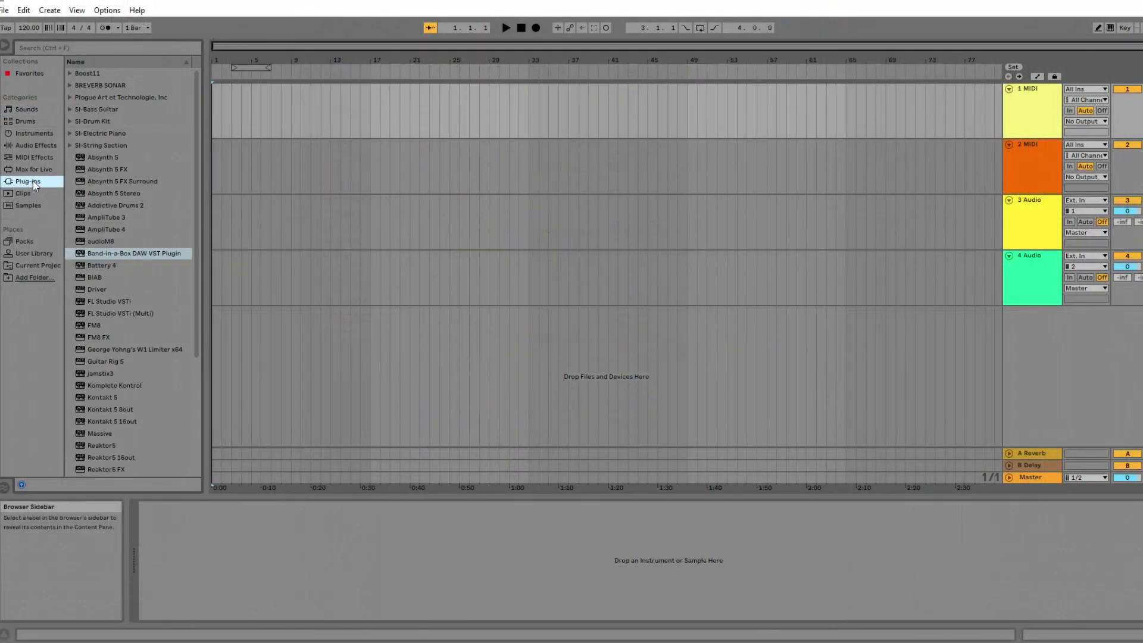
pyautogui.moveTo(143, 254); pyautogui.dragTo(220, 104)
# Step: Open the plugin's preferences and view the 2018-12-23, 18-17-33 folder inside the BBPlugin SavedTracks folder
pyautogui.click(634, 186)
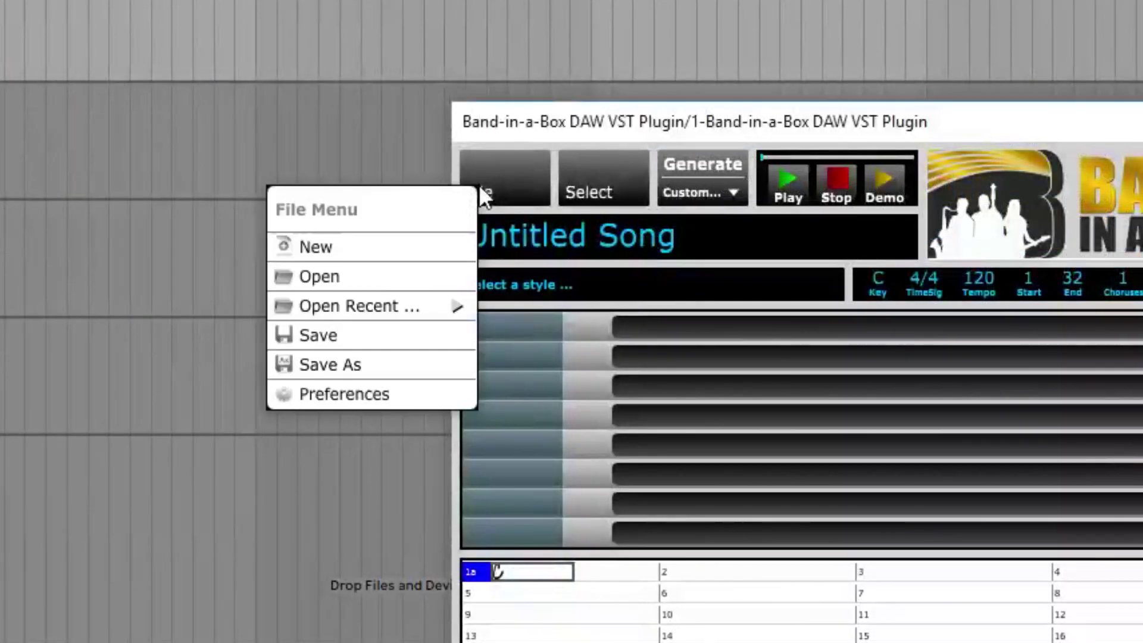
pyautogui.click(418, 395)
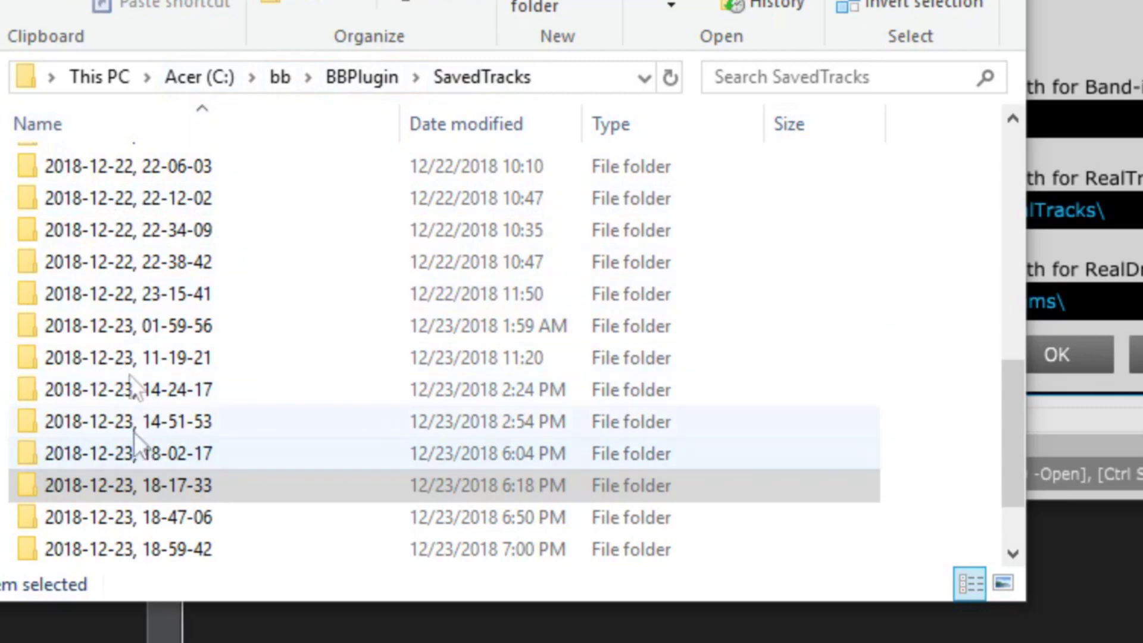
pyautogui.doubleClick(162, 485)
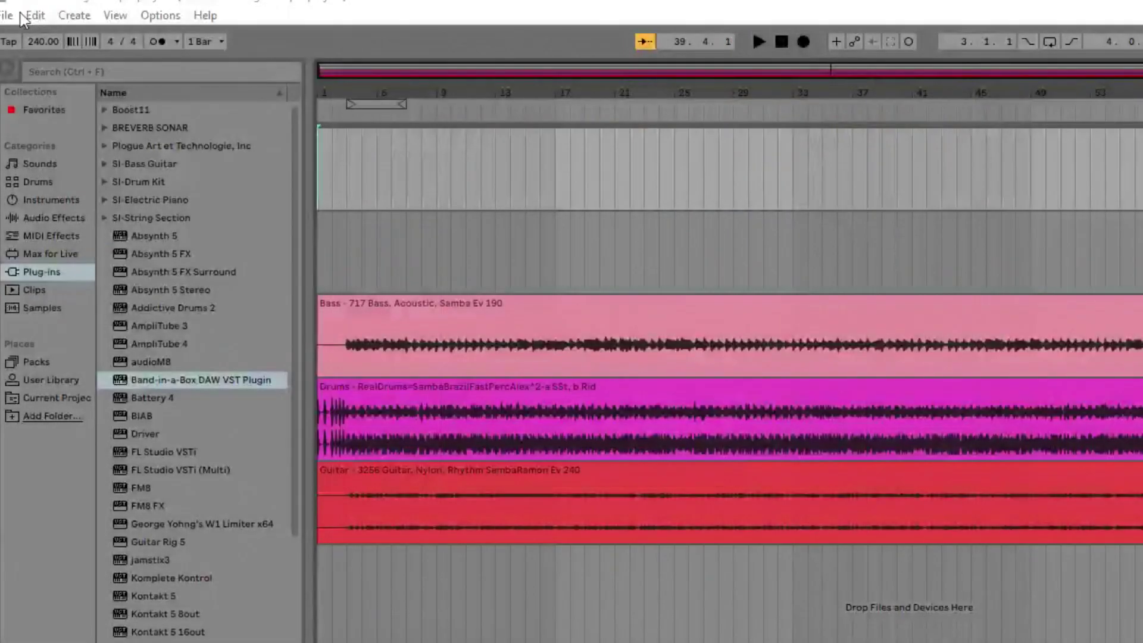
# Step: Collect and save the project with media files from elsewhere, other Projects and the User Library, excluding Factory Packs, and stop the transport
pyautogui.click(7, 16)
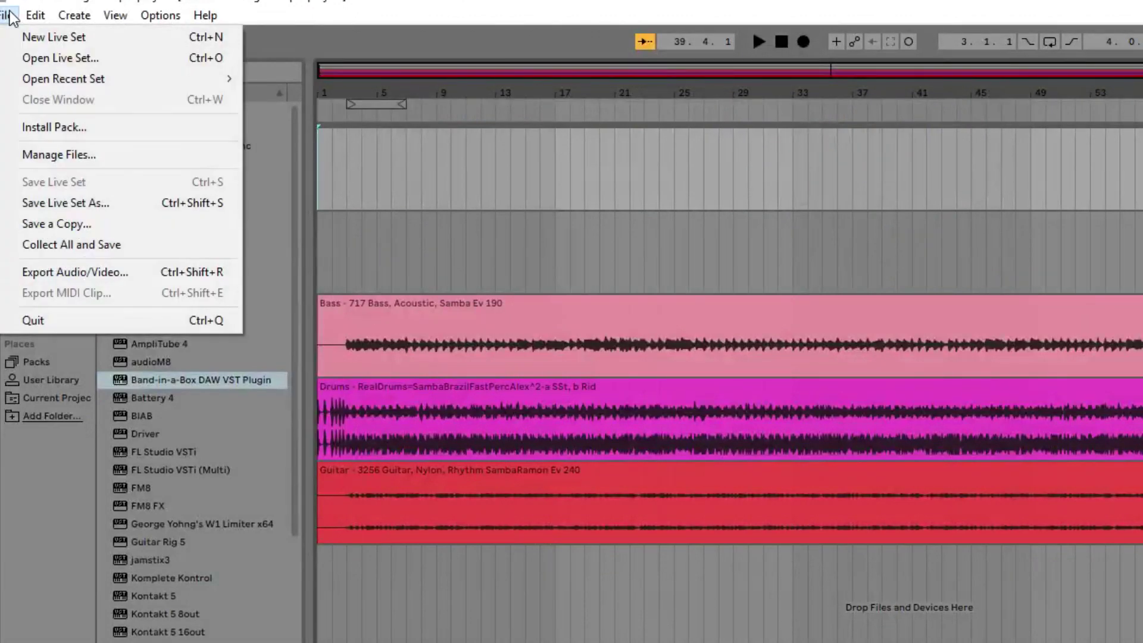
pyautogui.click(104, 247)
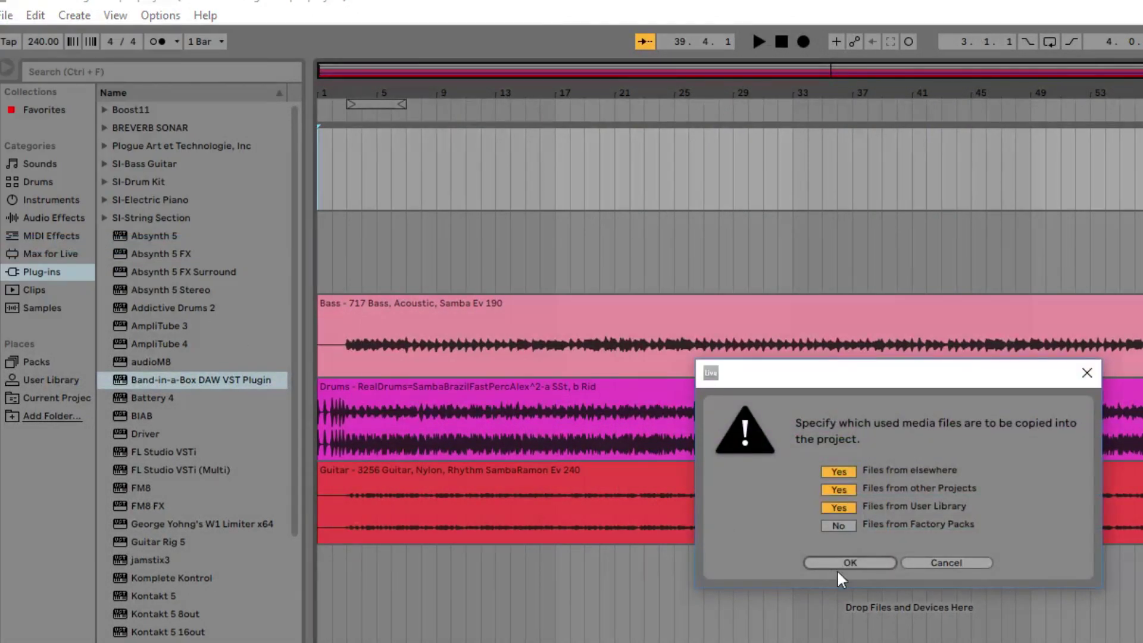
pyautogui.click(852, 564)
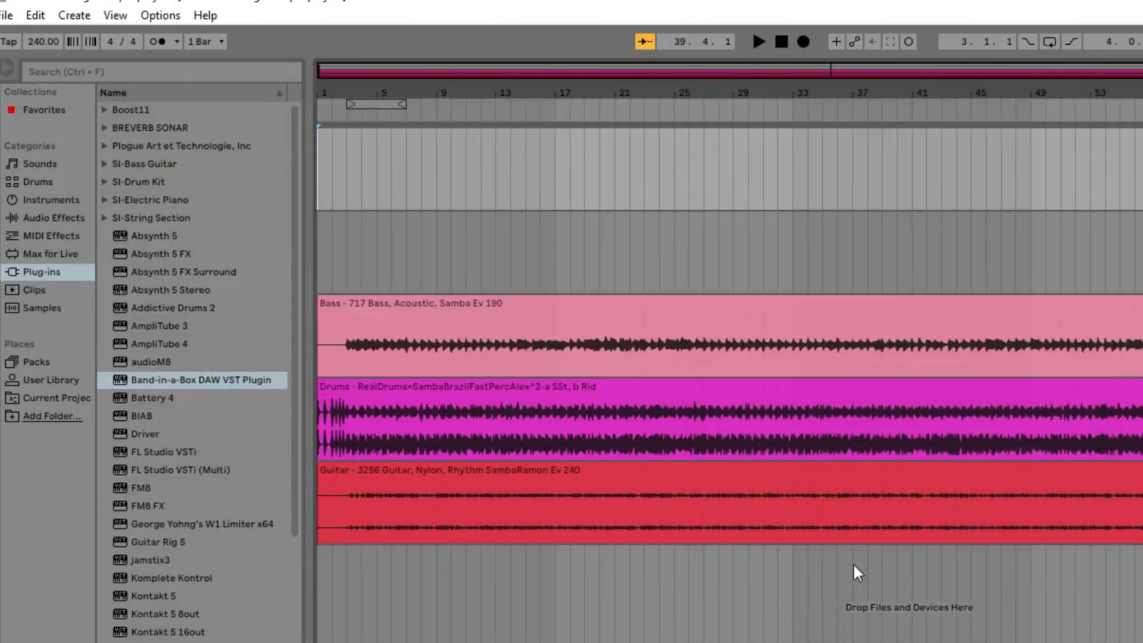
pyautogui.click(780, 41)
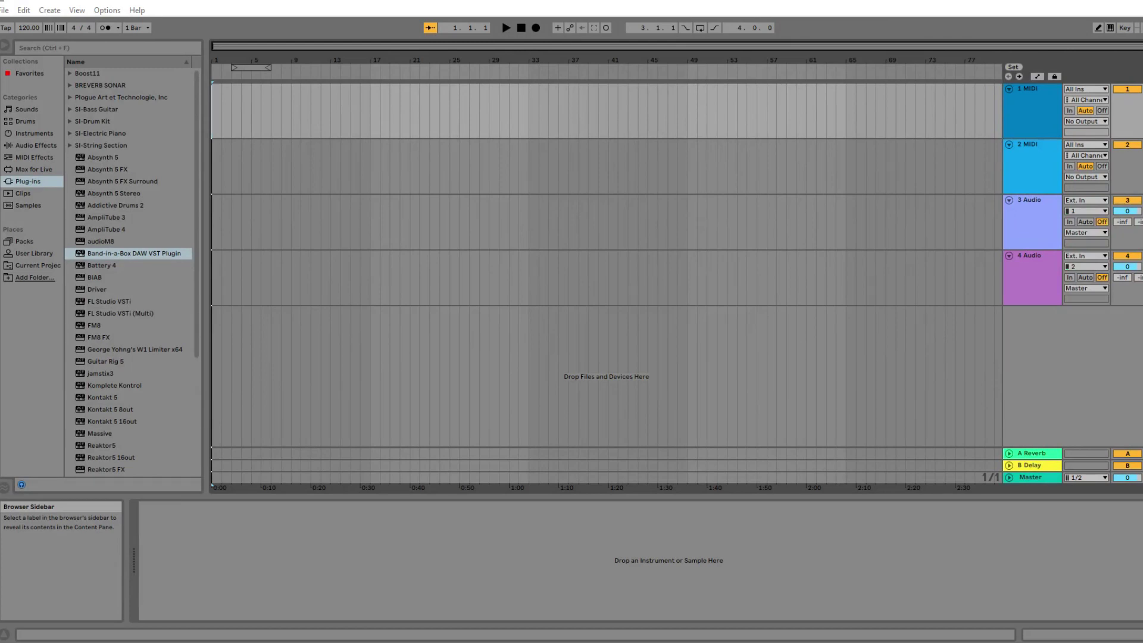
# Step: Open the Record Warp Launch page of the preferences
pyautogui.click(114, 11)
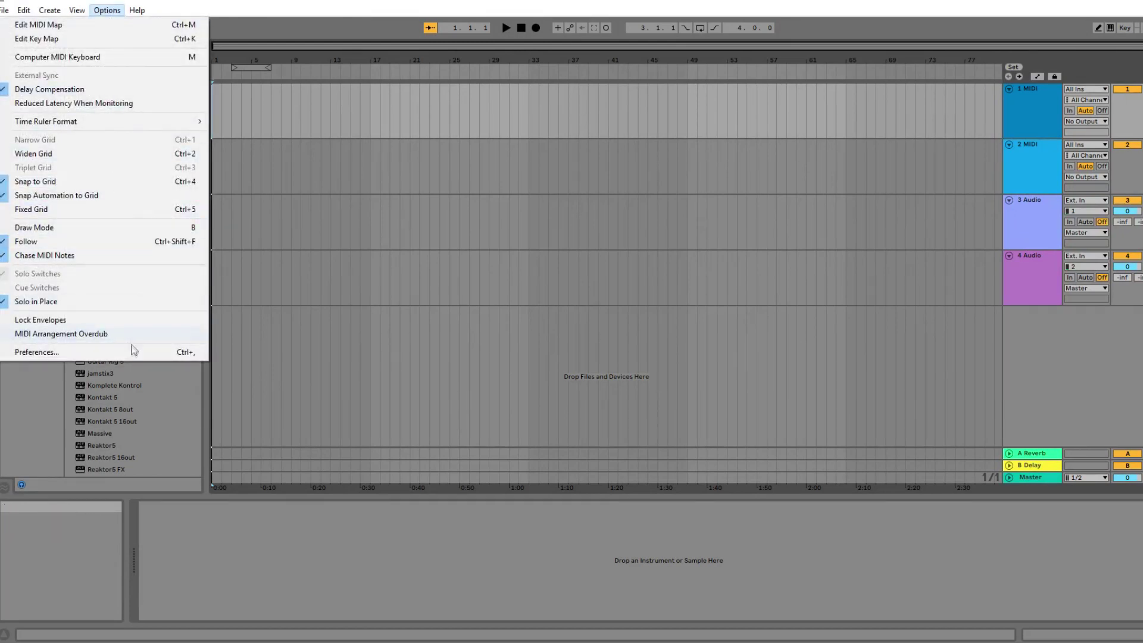
pyautogui.click(135, 352)
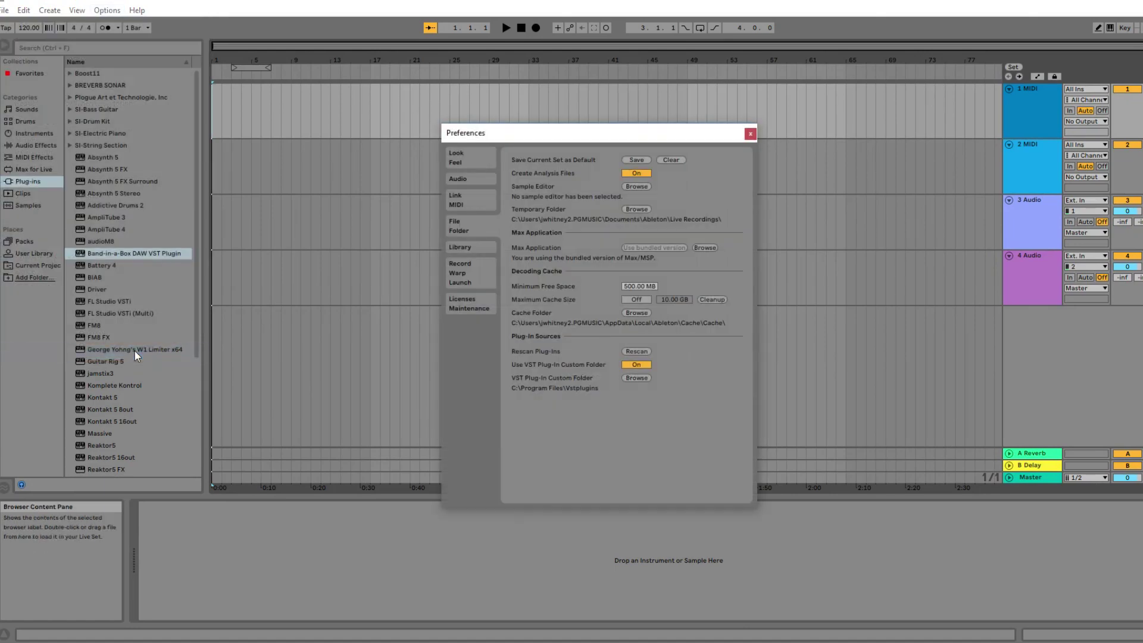
pyautogui.click(476, 271)
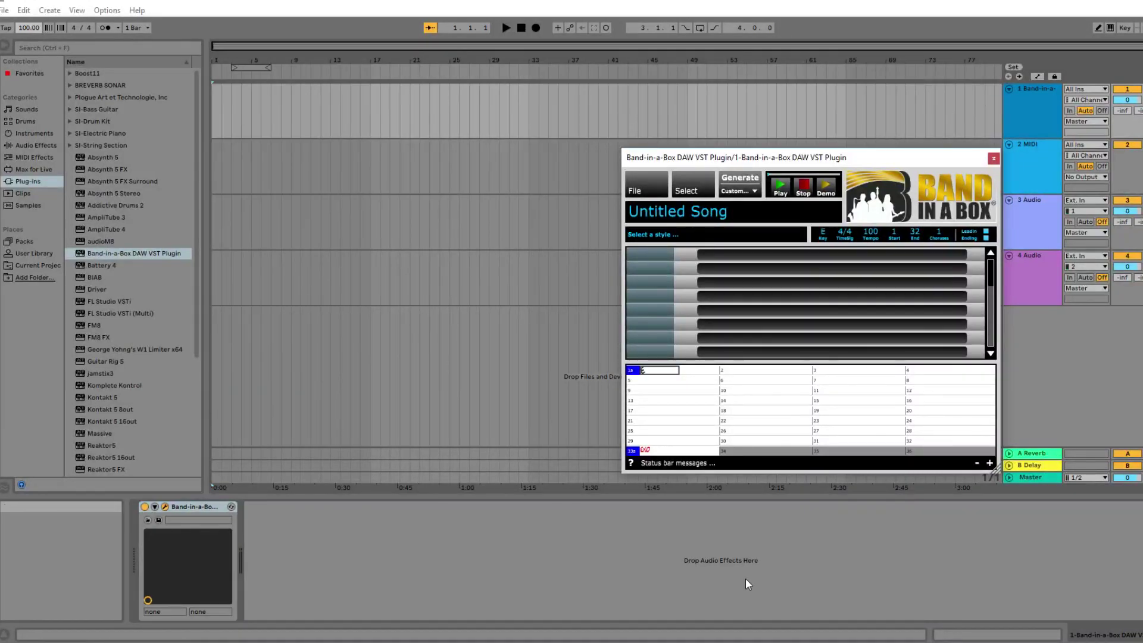
# Step: Enter the chords E7 in bar 1, A7 in bar 2 and E7 in bar 3 of the chord sheet
pyautogui.press('Return')
pyautogui.press('Return')
pyautogui.write('A7')
pyautogui.press('Return')
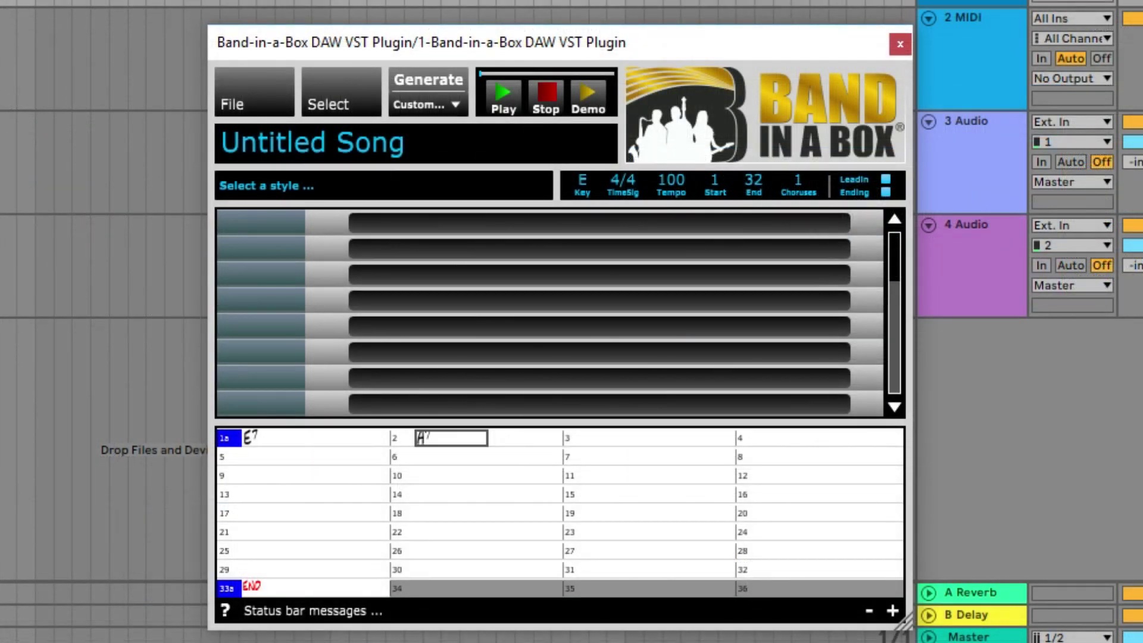
pyautogui.press('Return')
pyautogui.write('E7')
pyautogui.press('Return')
# Step: Enter the chords A7 in bar 5 and E7 in bar 7
pyautogui.press('Return')
pyautogui.press('Return')
pyautogui.press('Return')
pyautogui.write('A7')
pyautogui.press('Return')
pyautogui.press('Return')
pyautogui.write('E7')
pyautogui.press('Return')
# Step: Enter the chords B7 in bar 9, A7 in bar 10 and E7 in bar 11
pyautogui.press('Return')
pyautogui.write('B7')
pyautogui.press('Return')
pyautogui.write('A7')
pyautogui.press('Return')
pyautogui.press('Return')
pyautogui.write('E7')
pyautogui.press('Return')
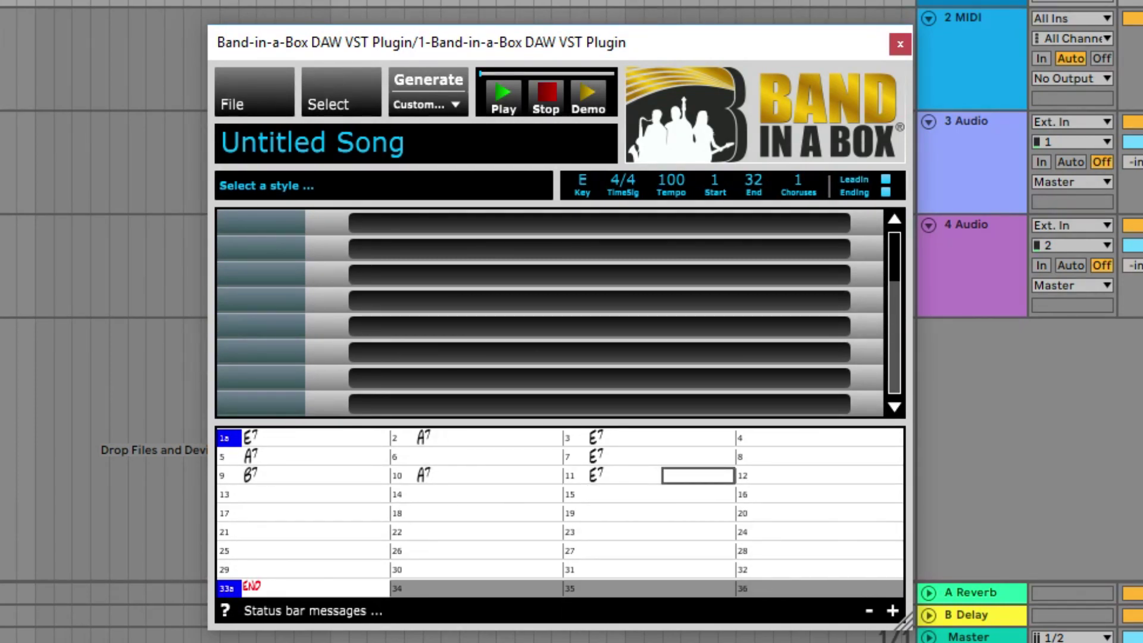
# Step: Enter the chord E in bar 13 and set the song to 6 choruses ending at bar 12
pyautogui.press('Return')
pyautogui.press('Return')
pyautogui.press('Return')
pyautogui.write('E')
pyautogui.press('Return')
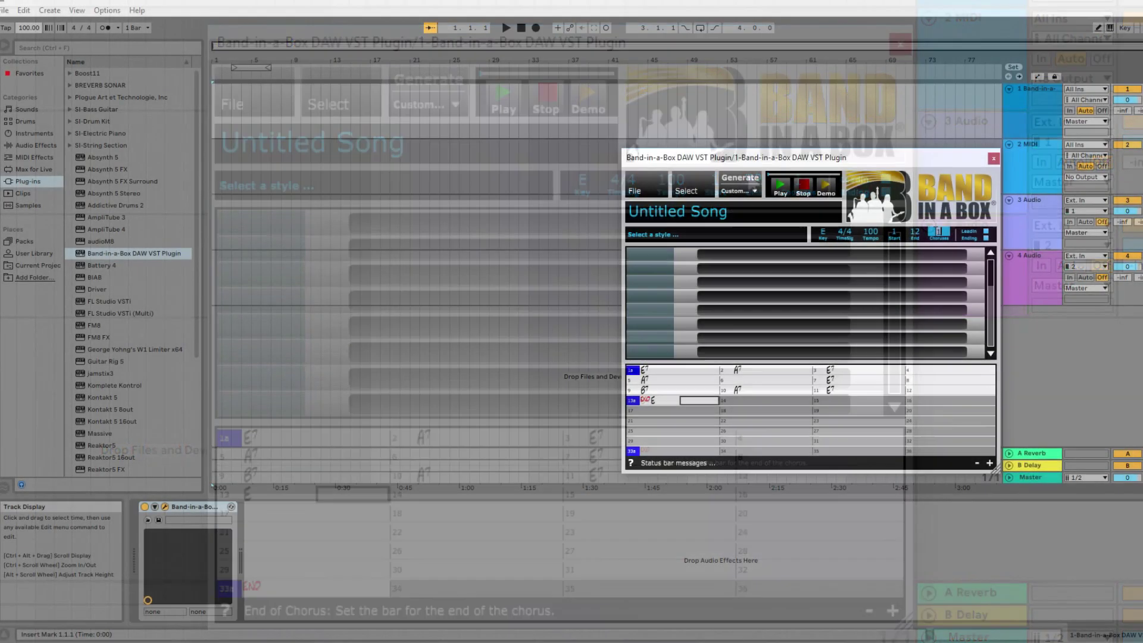
pyautogui.press('Return')
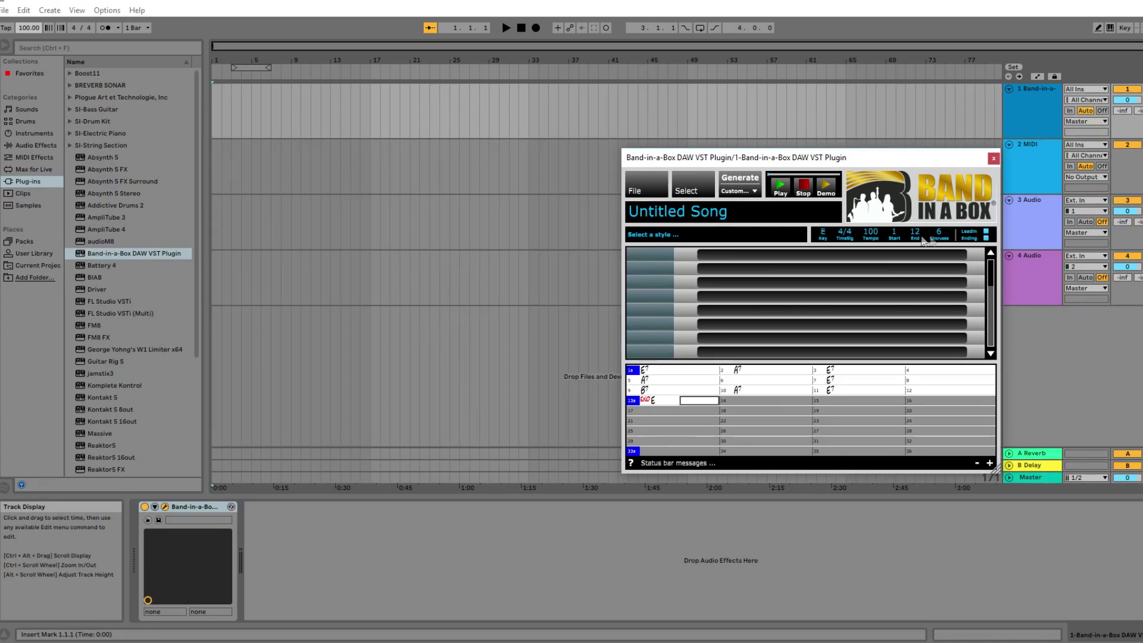
# Step: Open the StylePicker and filter the styles by the RealTracks artist Sol Philcox
pyautogui.click(655, 234)
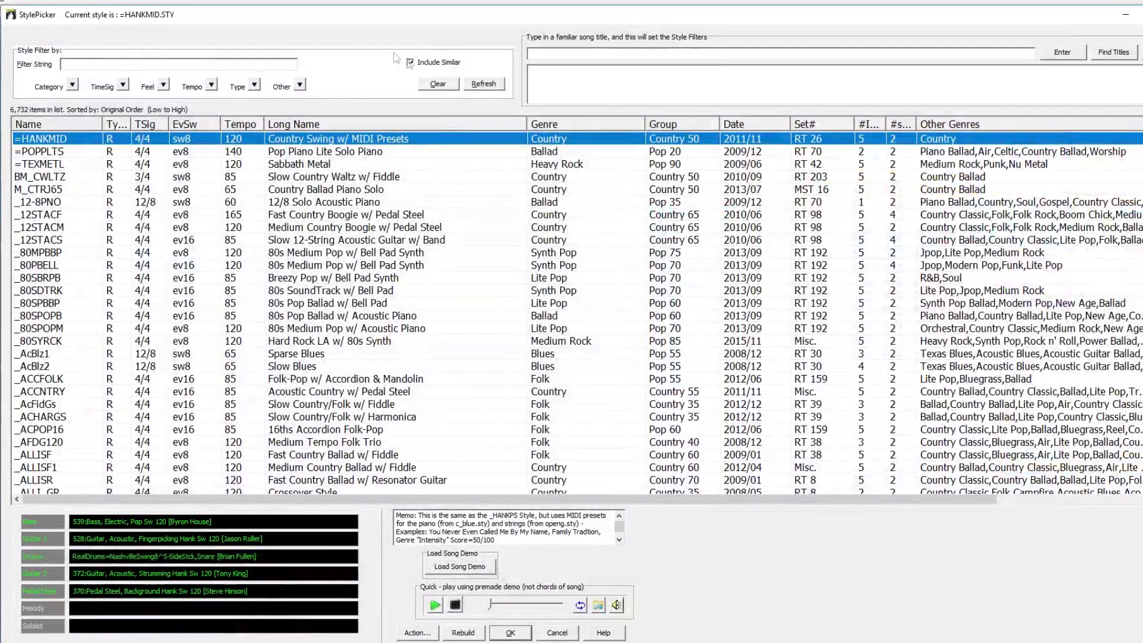
pyautogui.click(300, 85)
pyautogui.click(417, 345)
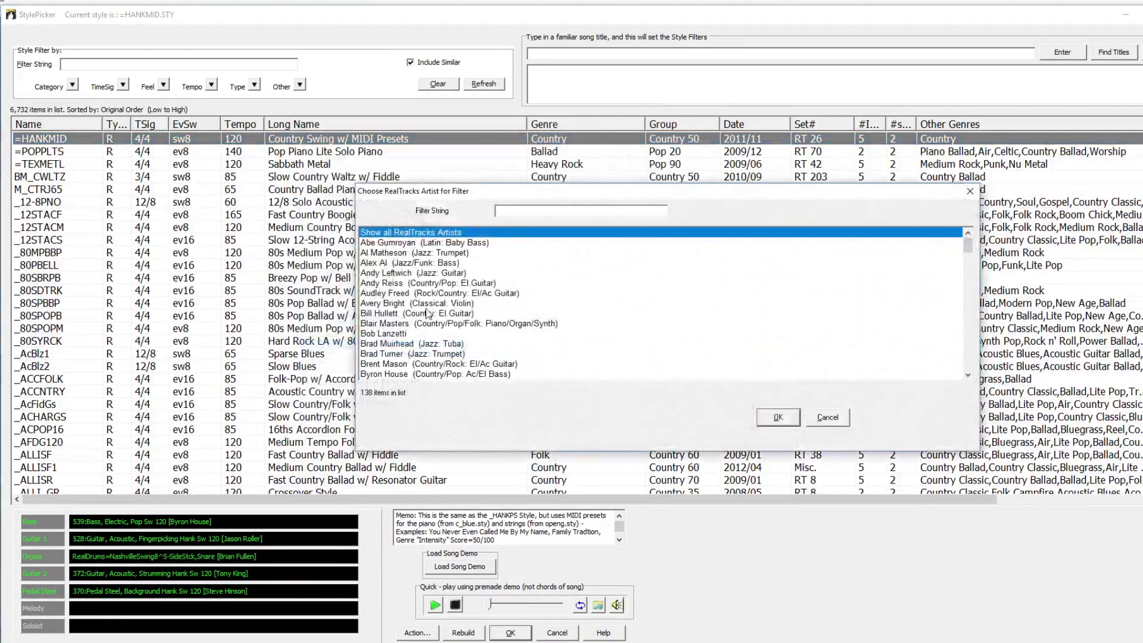
pyautogui.write('sol ph')
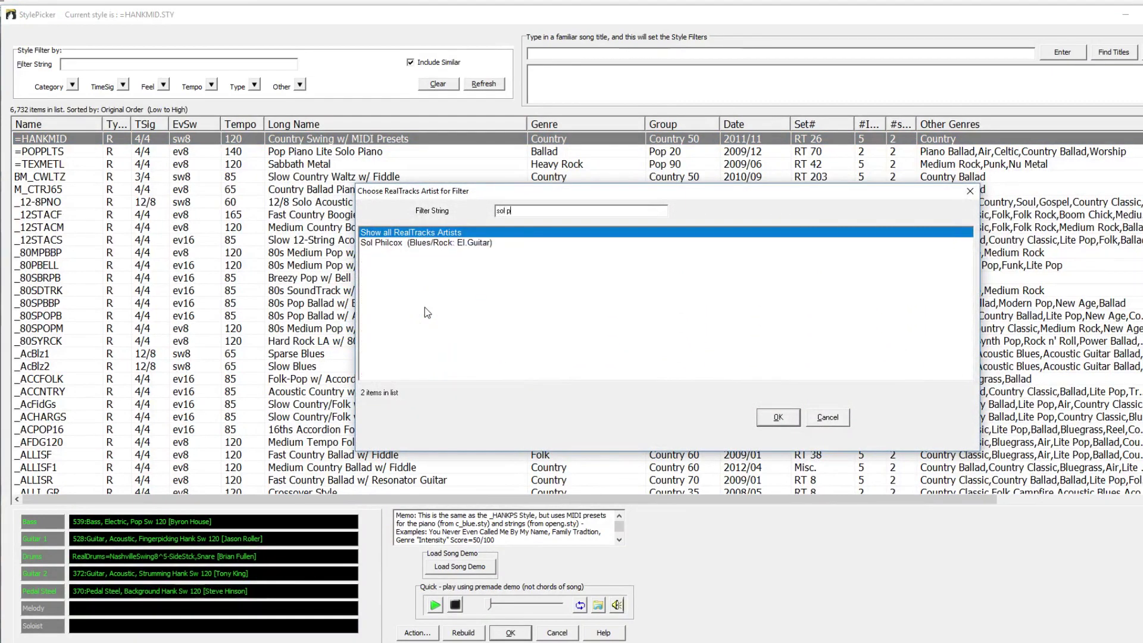
pyautogui.click(464, 243)
pyautogui.click(778, 417)
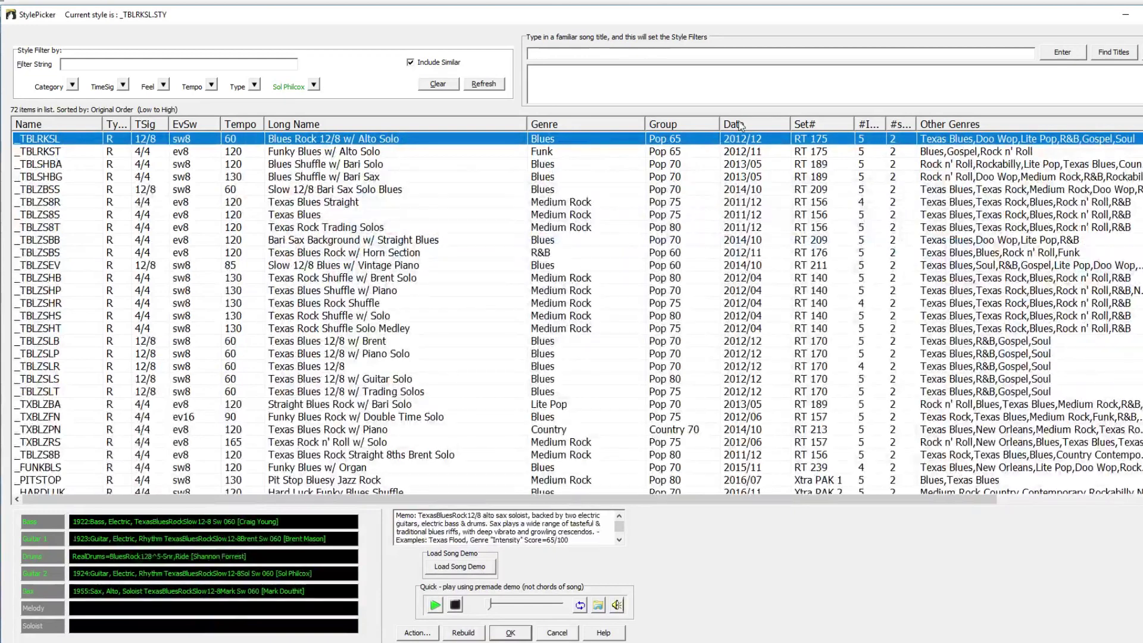
# Step: Sort the styles by most recent date, audition a few blues styles and load _MESSIN, Messin Around Funky Blues
pyautogui.click(741, 125)
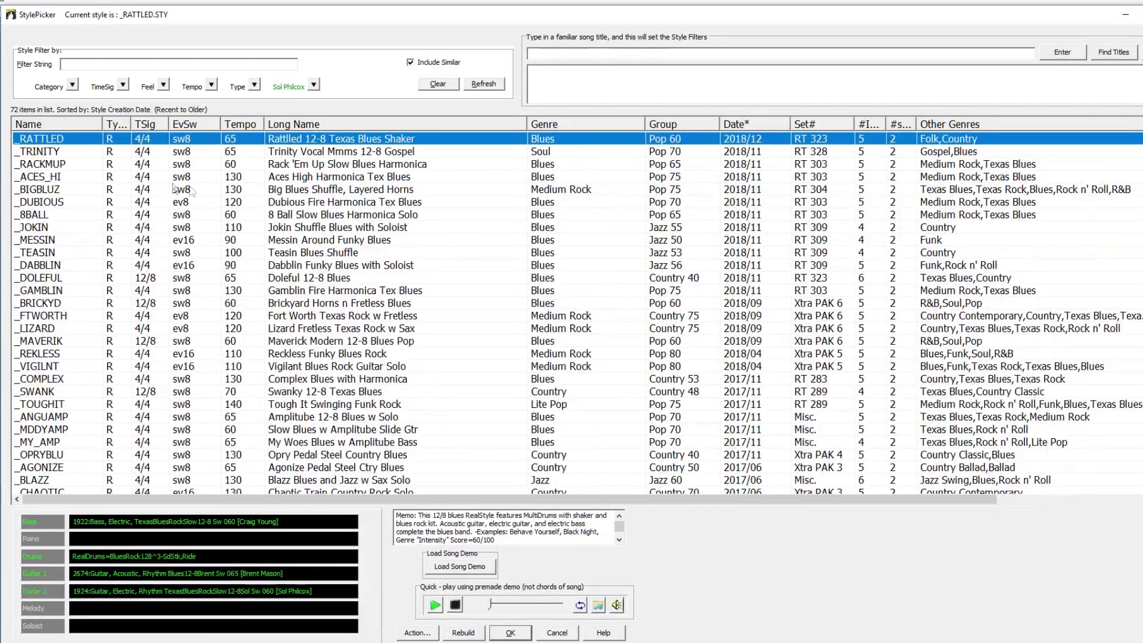
pyautogui.click(67, 152)
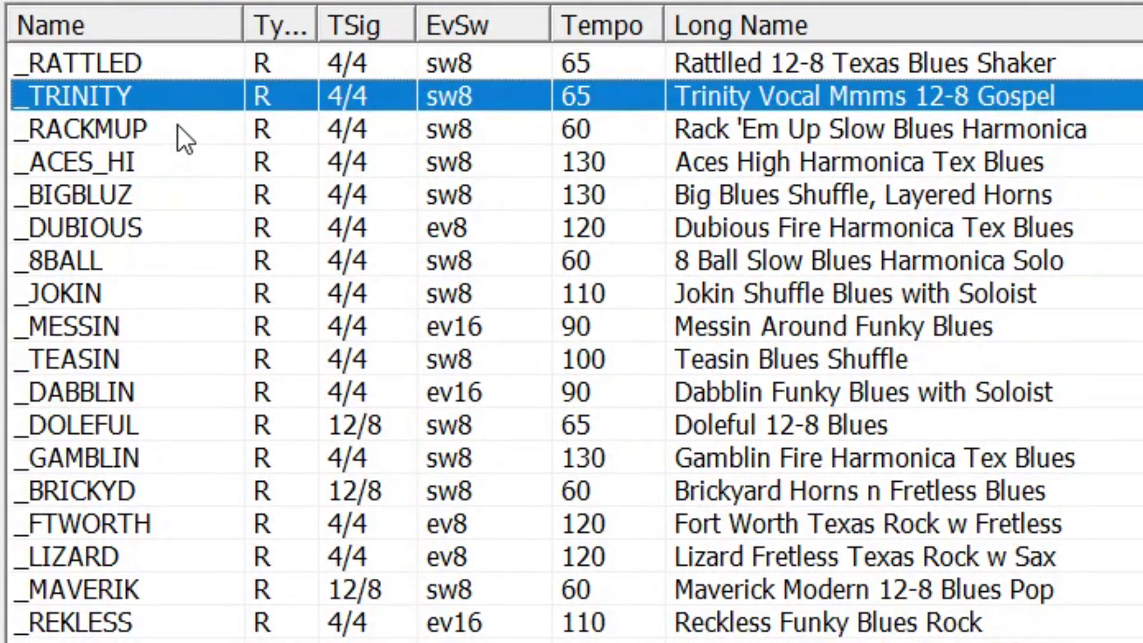
pyautogui.click(177, 125)
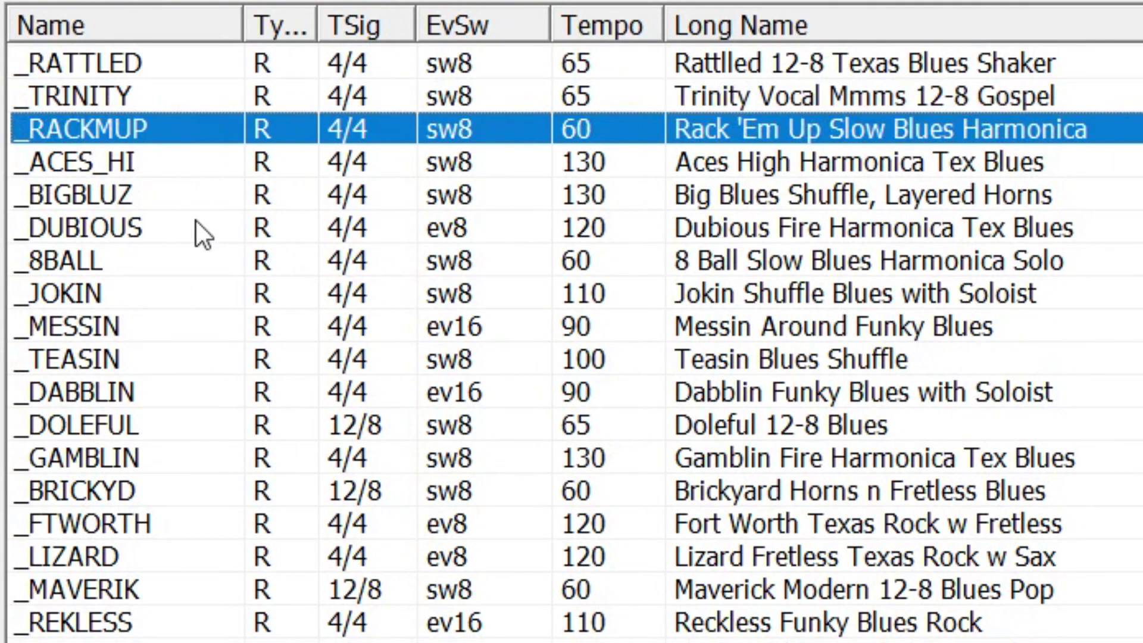
pyautogui.click(162, 230)
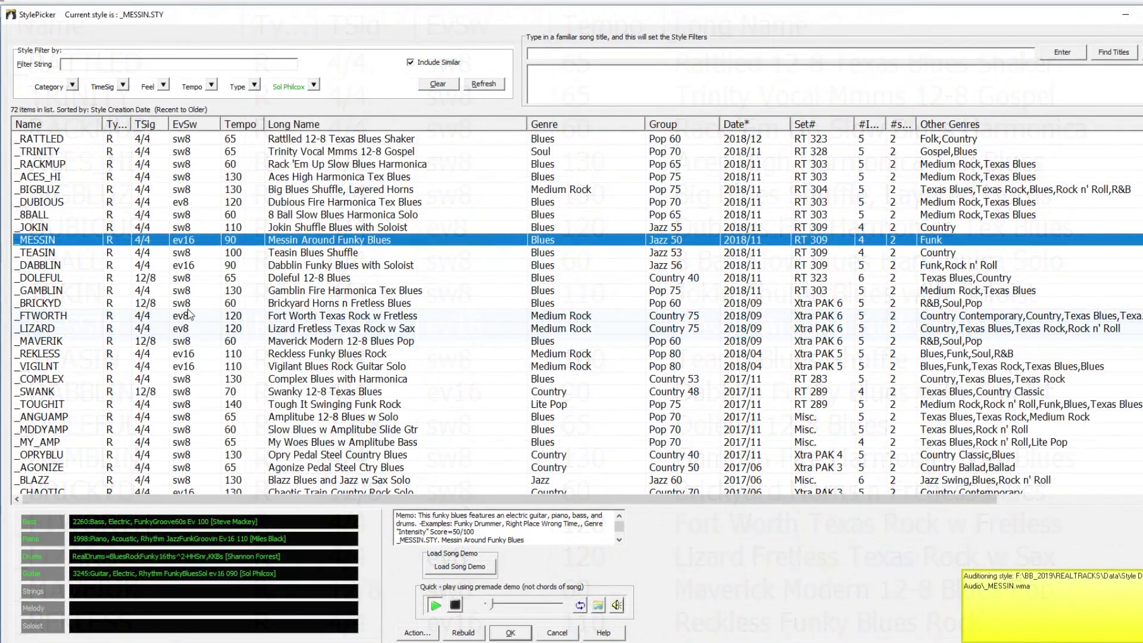
pyautogui.click(519, 630)
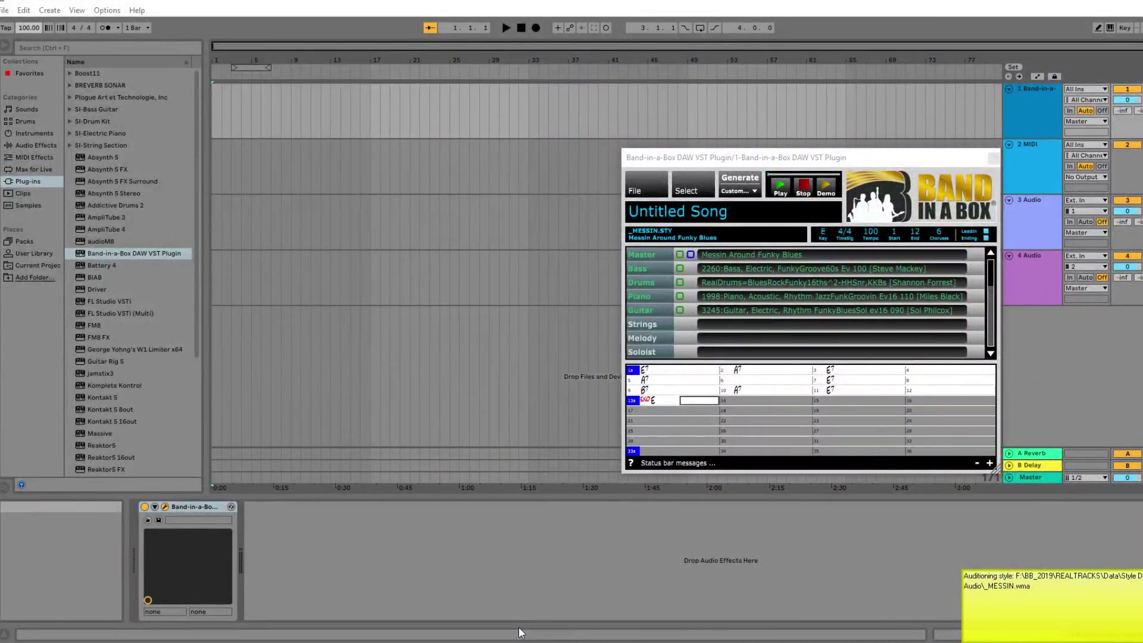
# Step: Generate the Messin Around Funky Blues parts and place them on separate audio tracks from bar 1
pyautogui.click(726, 179)
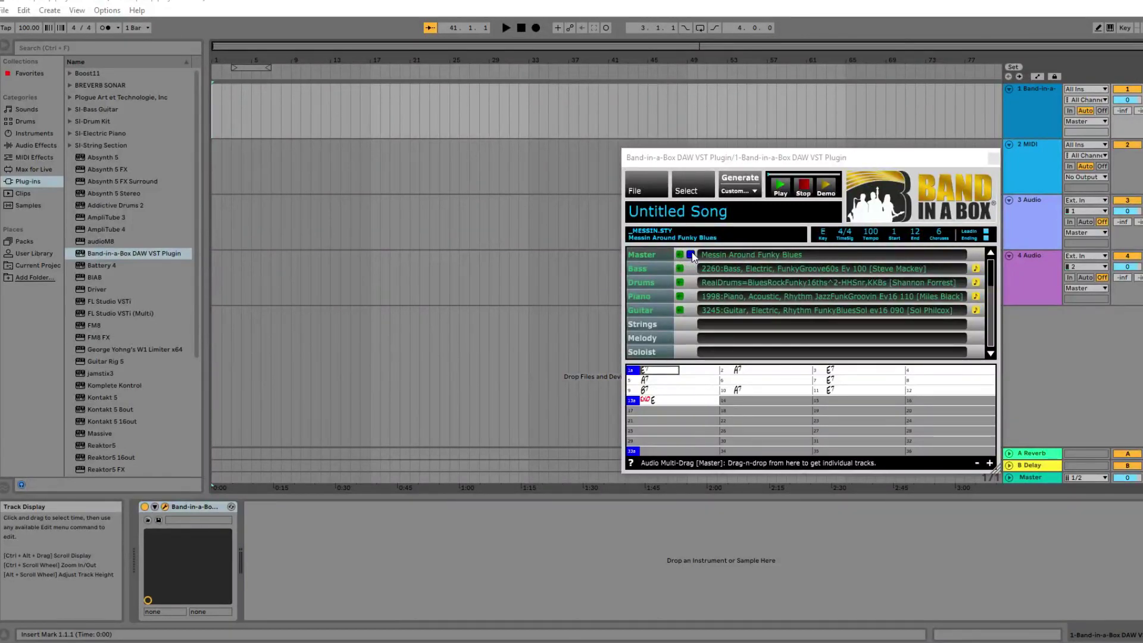
pyautogui.moveTo(691, 255); pyautogui.dragTo(314, 260)
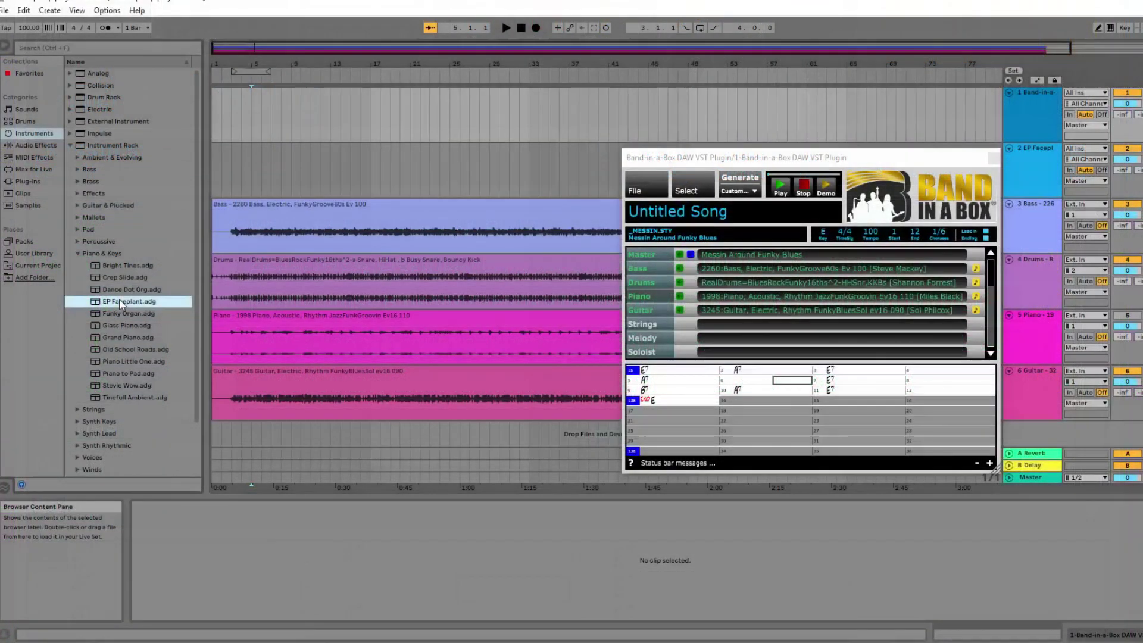
# Step: Place the generated Piano MIDI part from bar 1 on the second MIDI track with the EP Faceplant.adg instrument and play it
pyautogui.moveTo(120, 301); pyautogui.dragTo(218, 181)
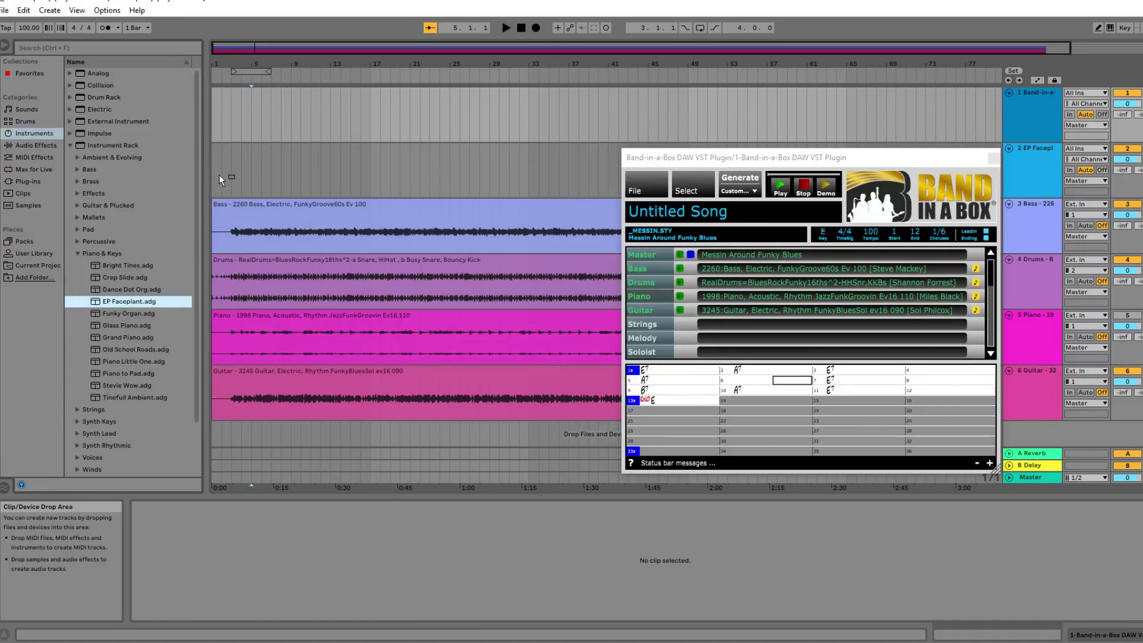
pyautogui.moveTo(219, 174); pyautogui.dragTo(219, 174)
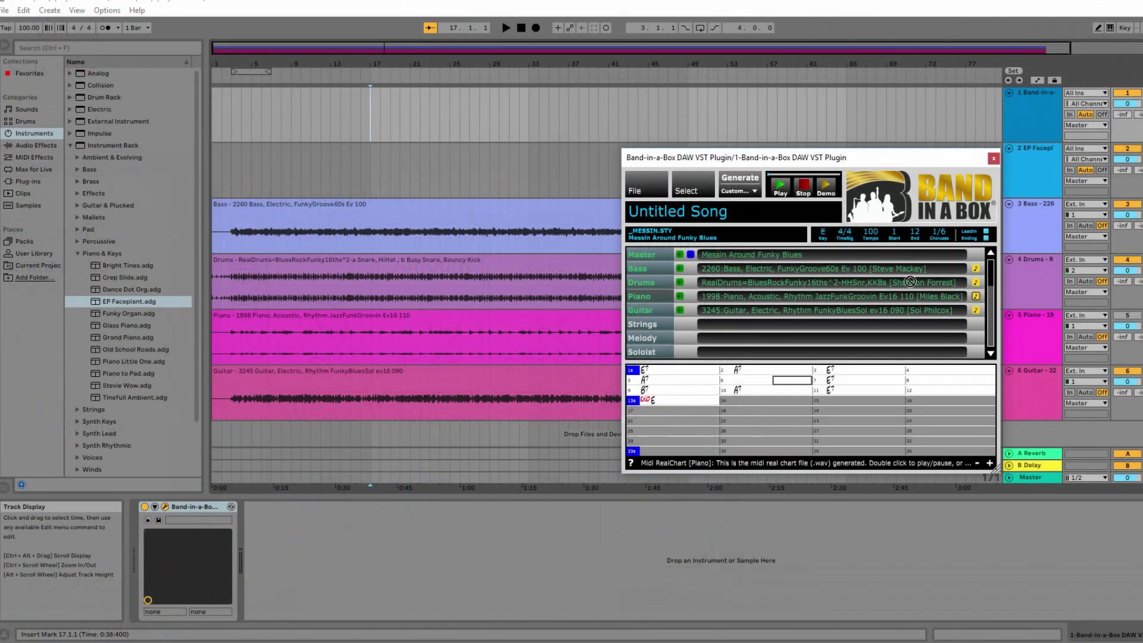
pyautogui.moveTo(909, 281)
pyautogui.mouseDown()
pyautogui.moveTo(476, 197)
pyautogui.moveTo(214, 165)
pyautogui.mouseUp()
pyautogui.press('space')
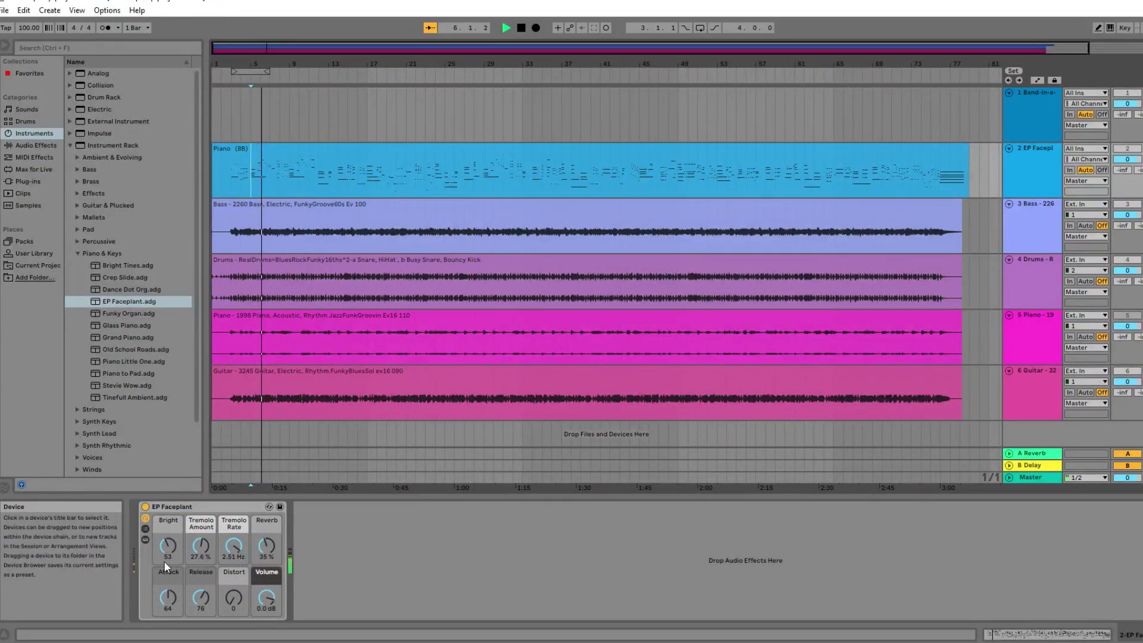
# Step: Adjust the EP Faceplant macros for Bright, Tremolo Amount, Tremolo Rate, Reverb and Volume while the piano MIDI part plays
pyautogui.moveTo(166, 544); pyautogui.dragTo(167, 525)
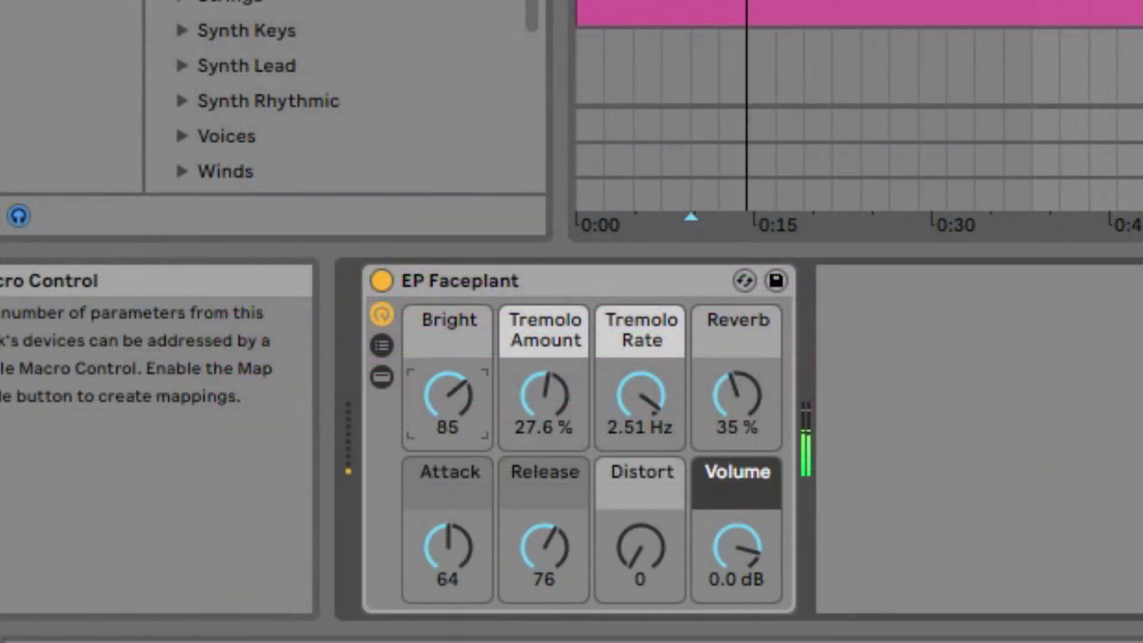
pyautogui.moveTo(455, 395); pyautogui.dragTo(454, 407)
pyautogui.moveTo(759, 410); pyautogui.dragTo(758, 395)
pyautogui.moveTo(559, 428); pyautogui.dragTo(560, 416)
pyautogui.moveTo(695, 399); pyautogui.dragTo(722, 397)
pyautogui.moveTo(735, 540); pyautogui.dragTo(736, 543)
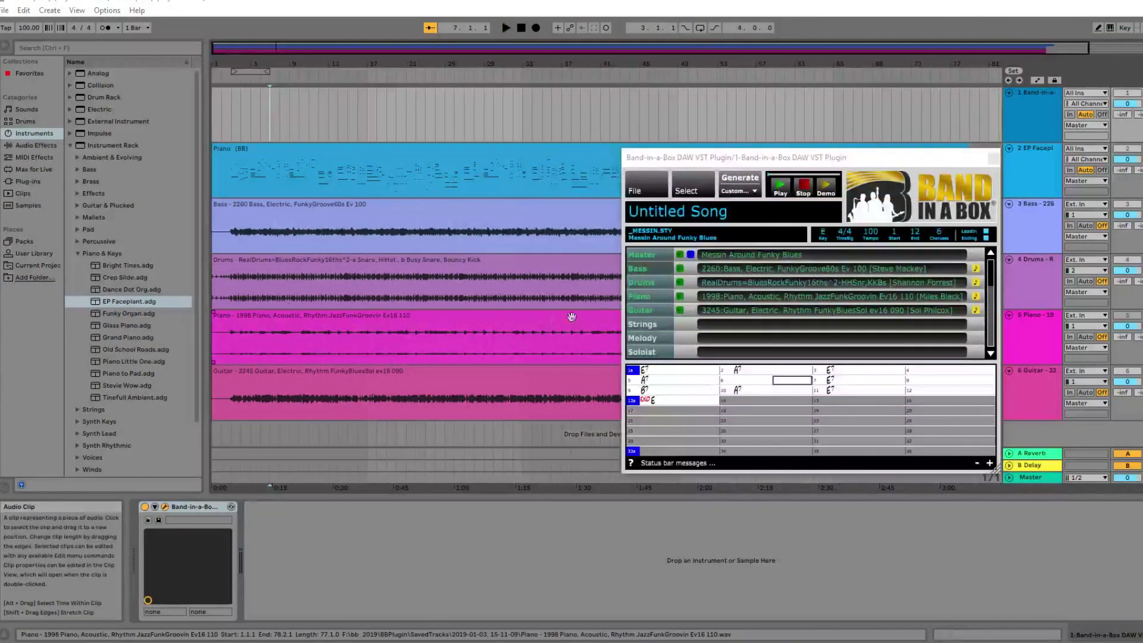
# Step: Open the plugin's loop picker, filter it by hiphop and audition several Dirty South loops
pyautogui.click(692, 189)
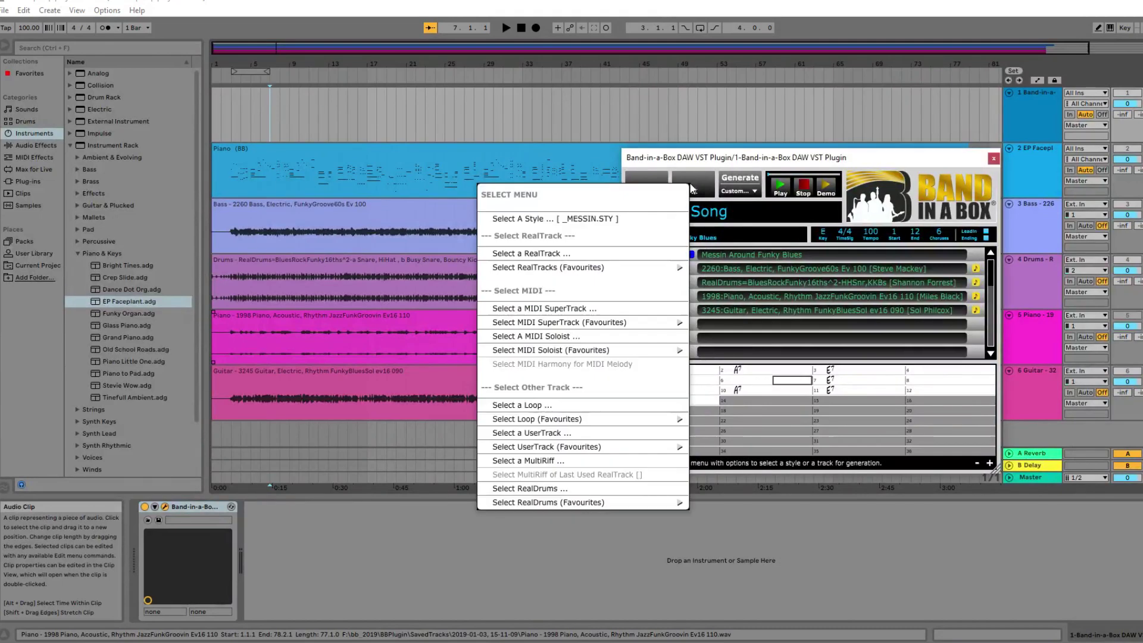
pyautogui.click(606, 405)
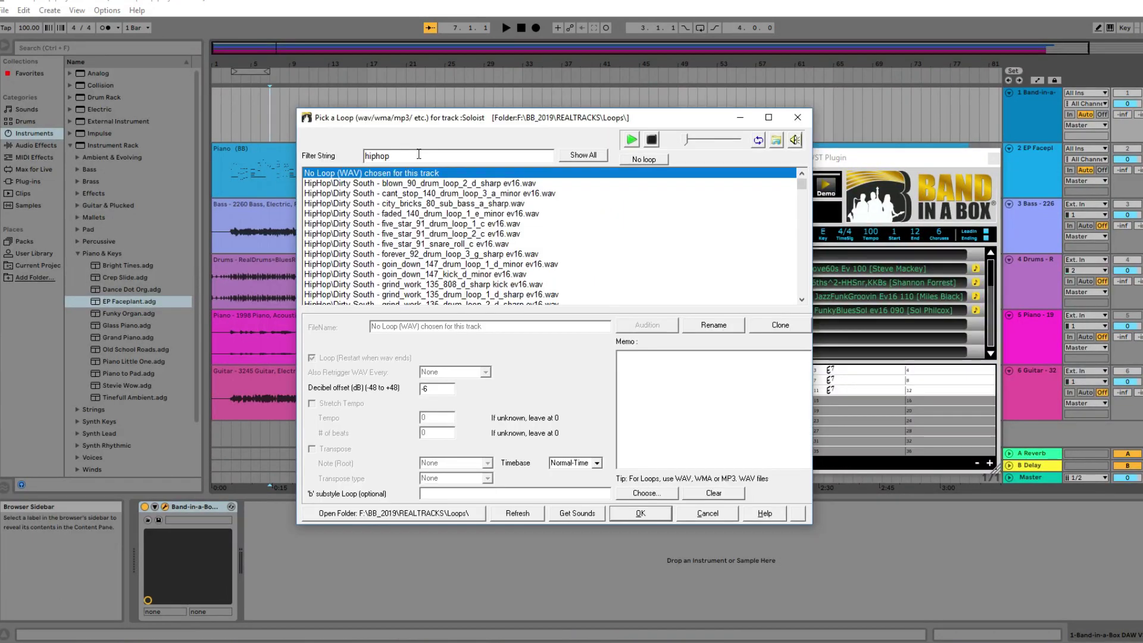
pyautogui.click(436, 214)
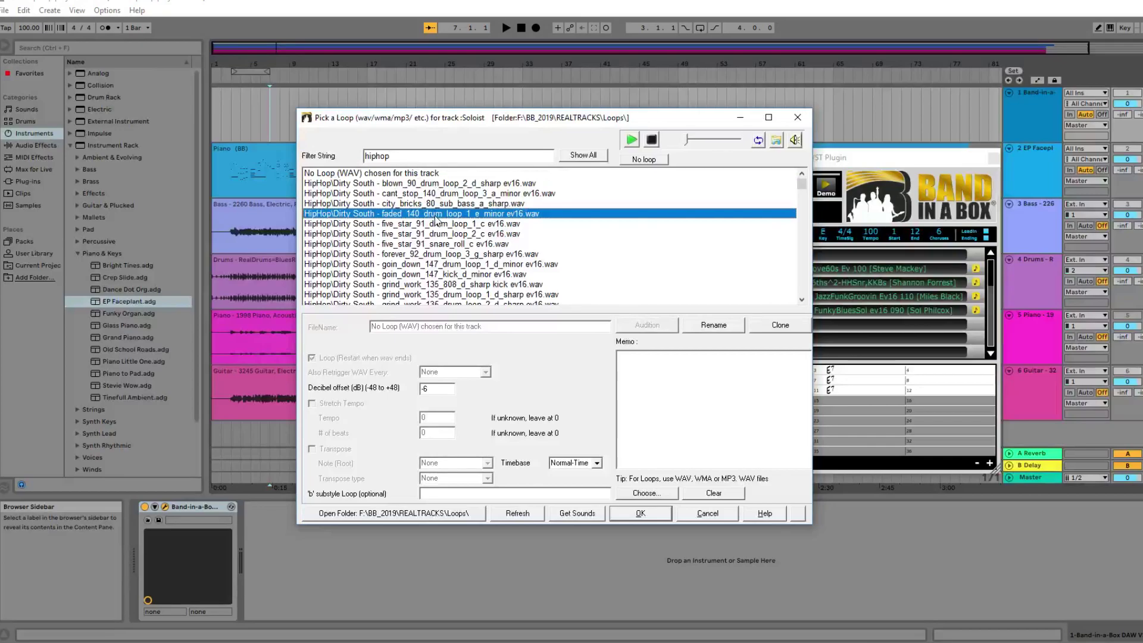
pyautogui.scroll(-1, 490, 232)
pyautogui.click(454, 215)
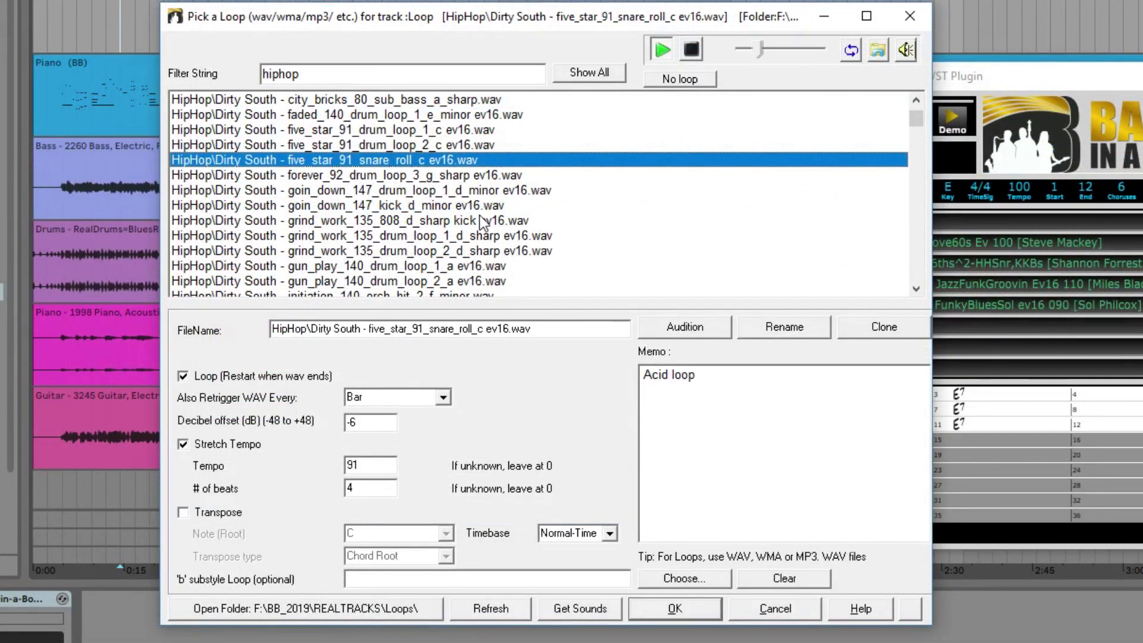
pyautogui.scroll(-1, 425, 211)
pyautogui.click(415, 160)
pyautogui.scroll(-2, 430, 210)
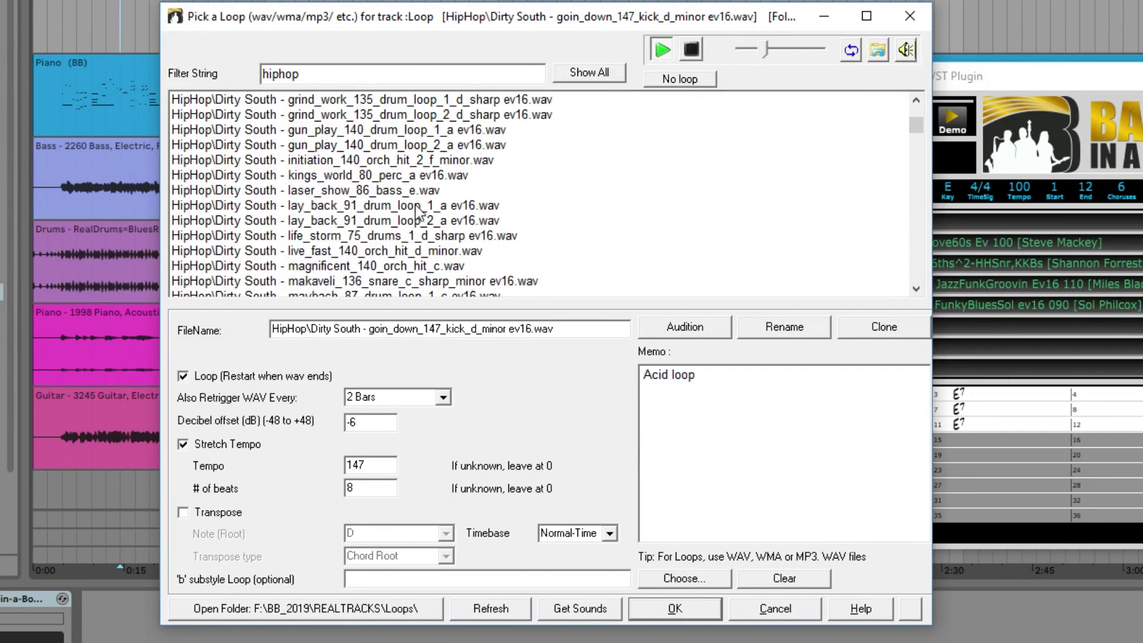
pyautogui.click(417, 135)
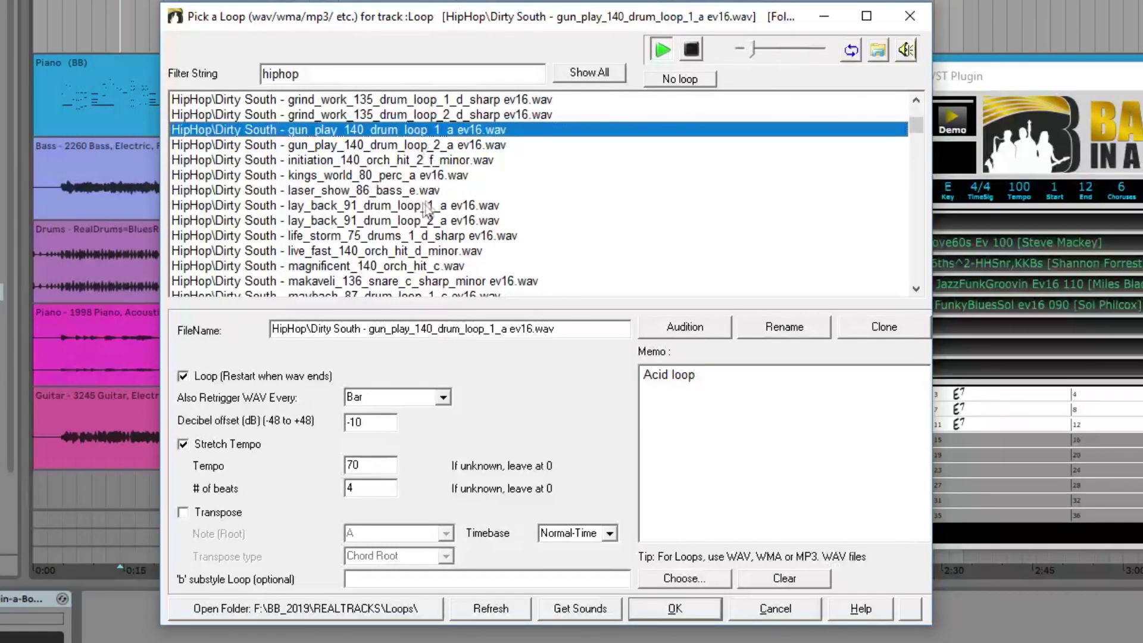
# Step: Choose the loop lay_back_91_drum_loop_1_a ev16.wav and place the generated part in the empty area below the Guitar track
pyautogui.click(420, 203)
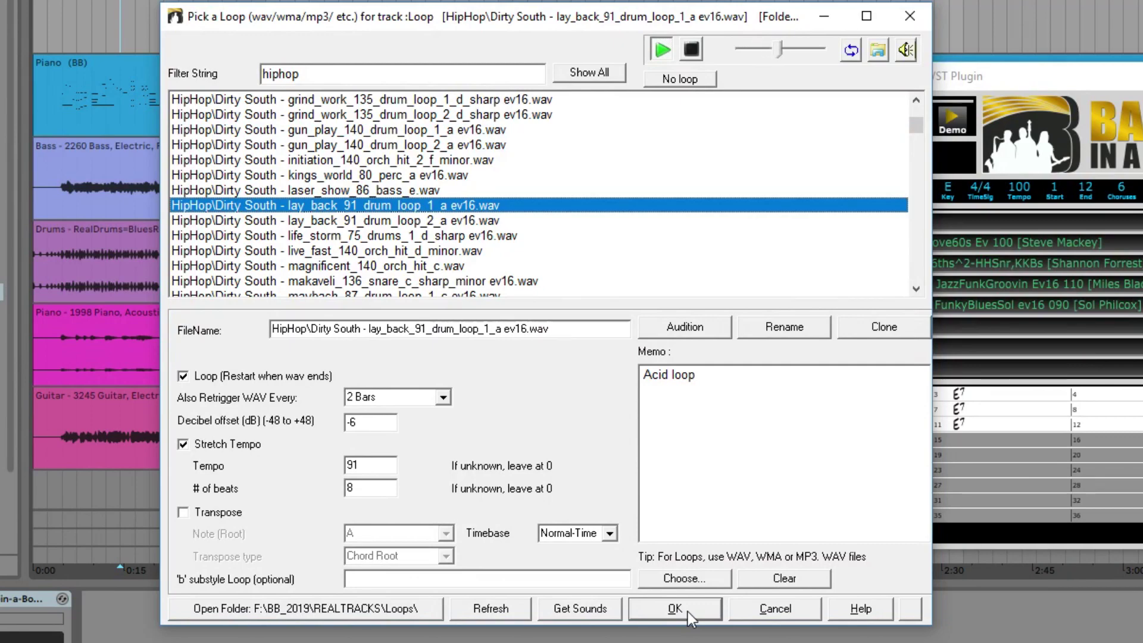
pyautogui.click(675, 608)
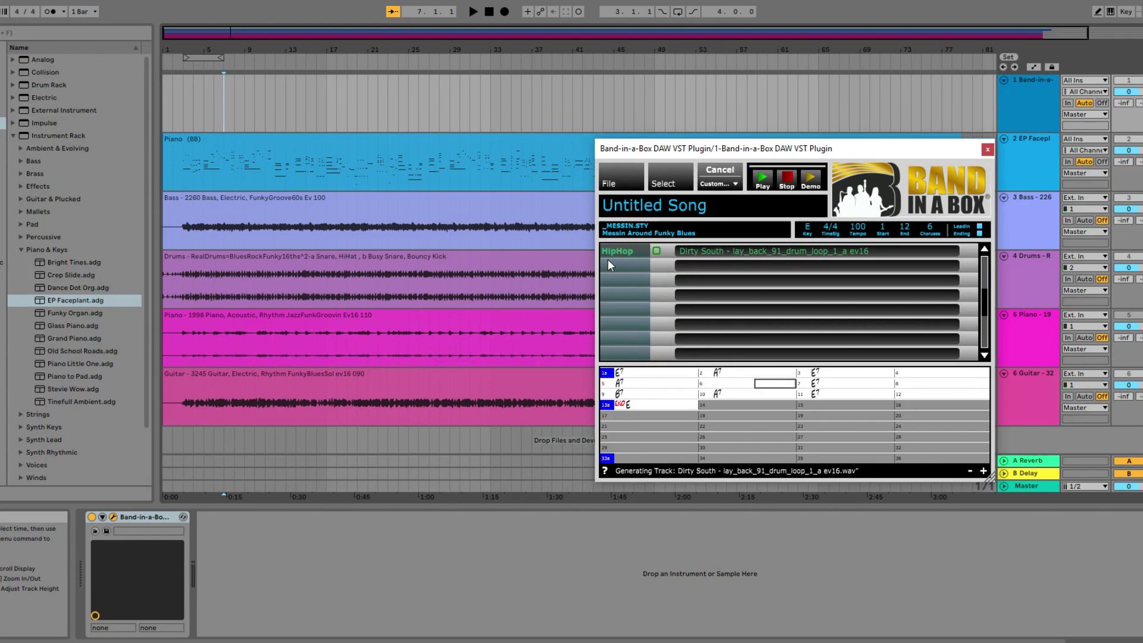
pyautogui.moveTo(654, 252); pyautogui.dragTo(167, 441)
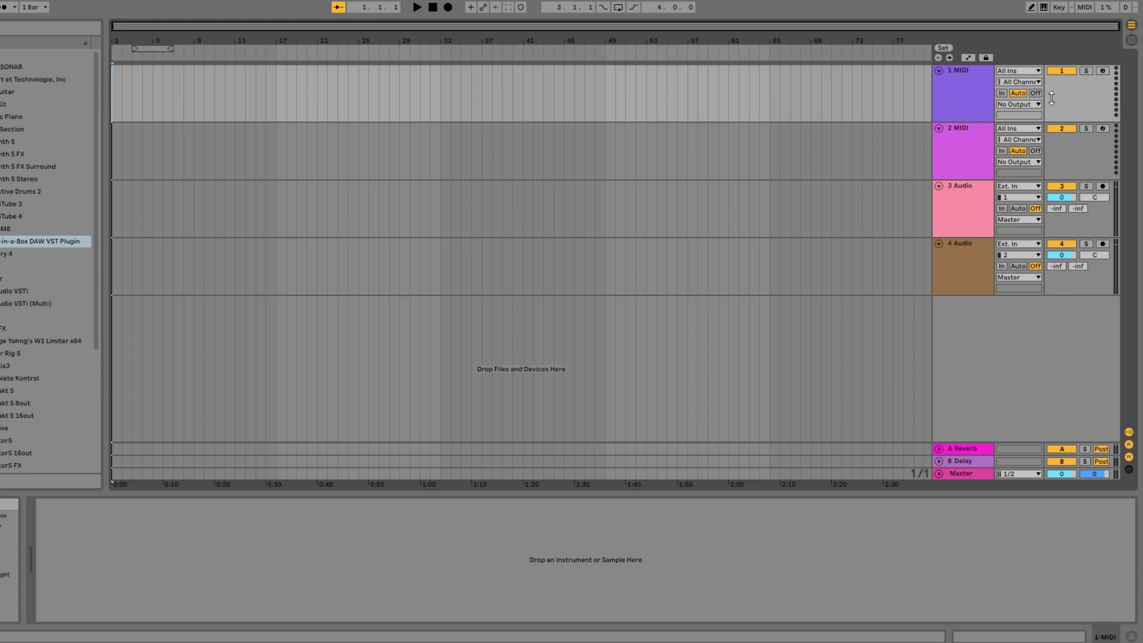
# Step: Show the new set in Session View and load the Band-in-a-Box DAW VST Plugin on the first MIDI track
pyautogui.click(1128, 40)
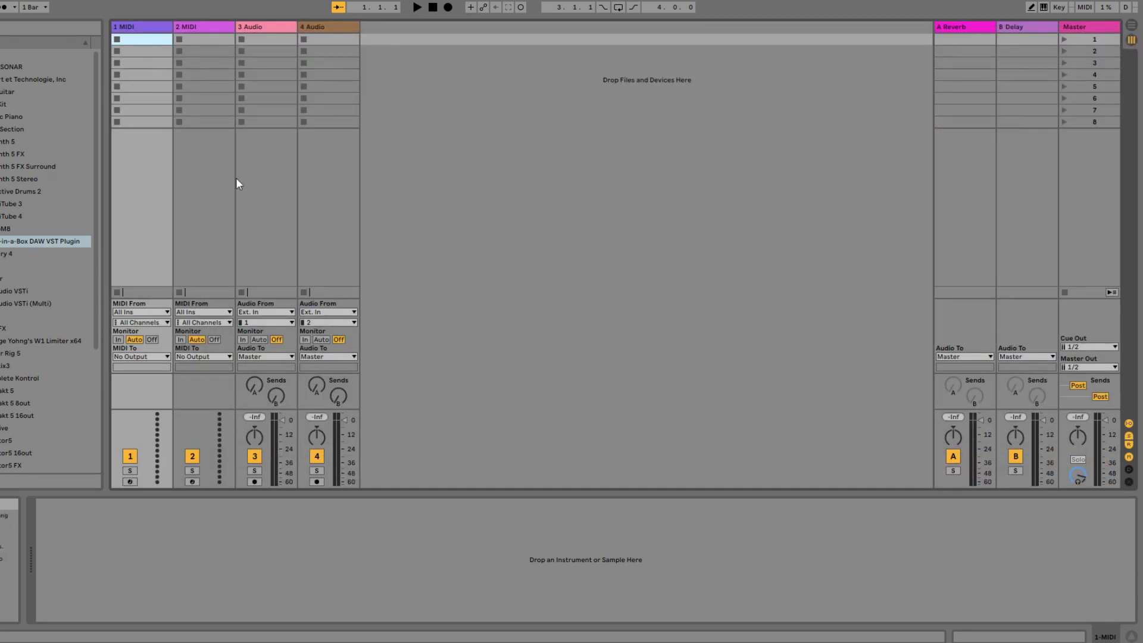
pyautogui.click(49, 241)
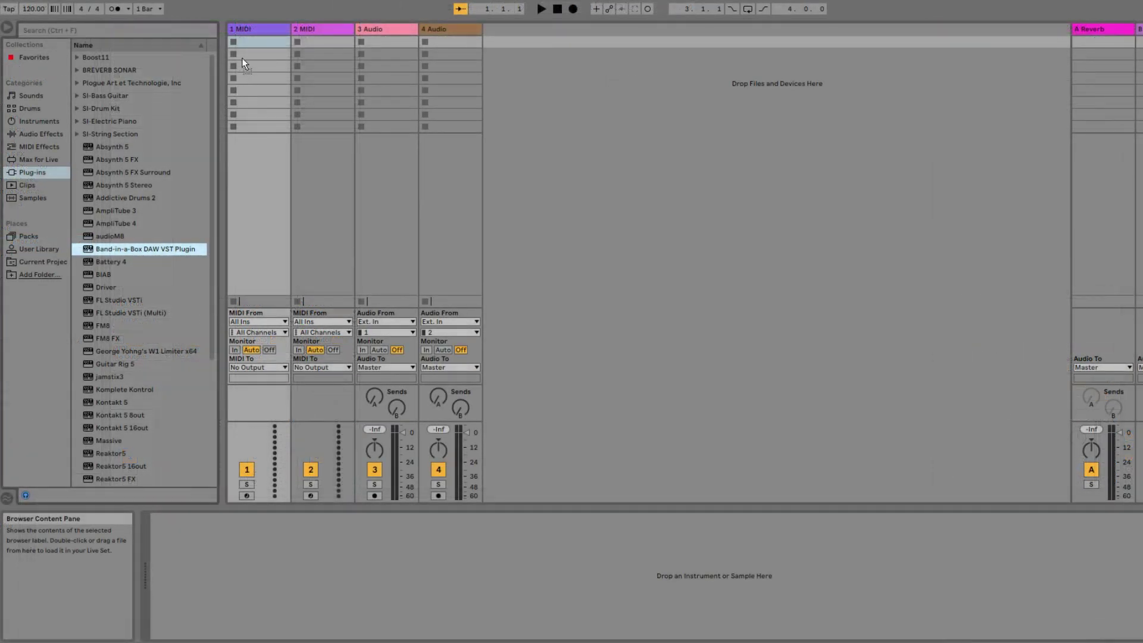
pyautogui.moveTo(246, 39); pyautogui.dragTo(246, 41)
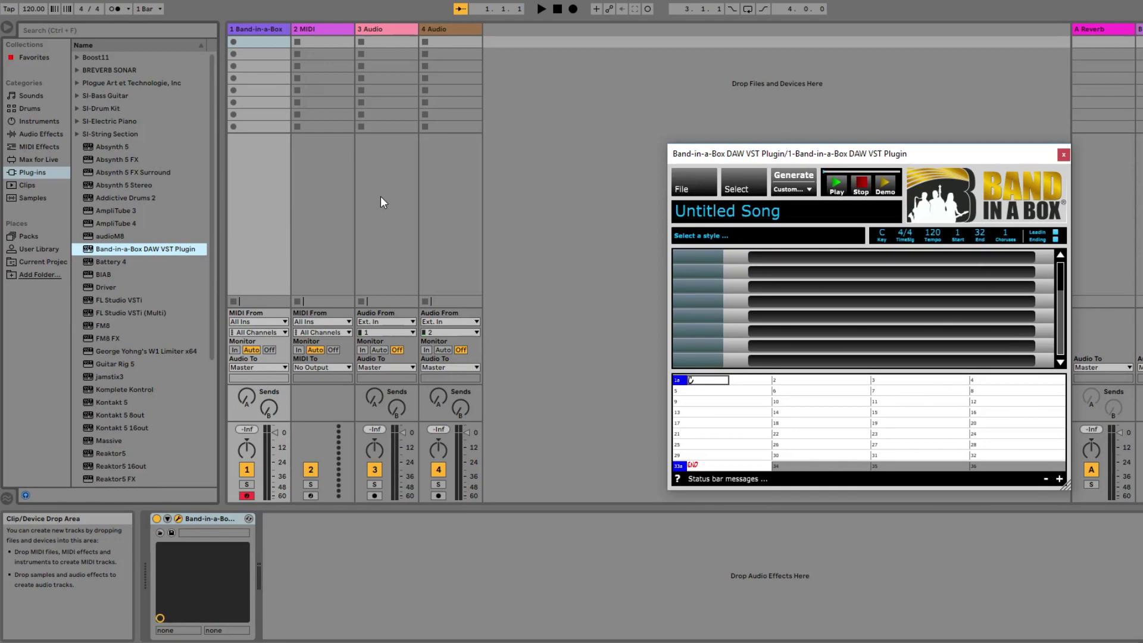
# Step: Open the StylePicker, filter by _babyblu and load the style _BABYBLU, Baby Blue Radio Pop with Piano
pyautogui.click(736, 189)
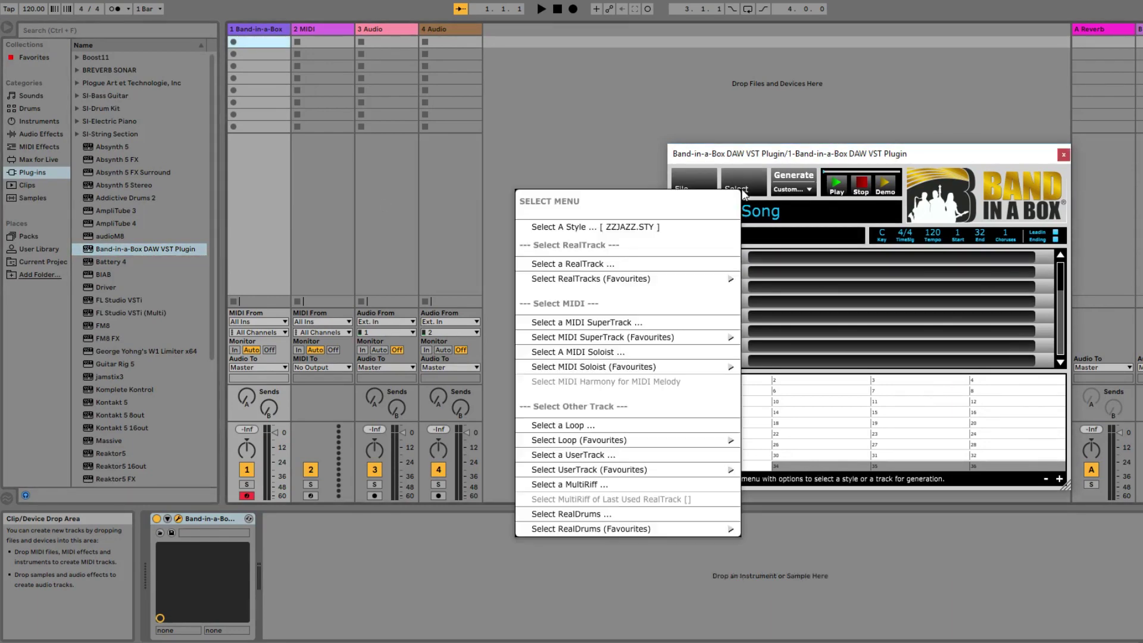
pyautogui.click(649, 227)
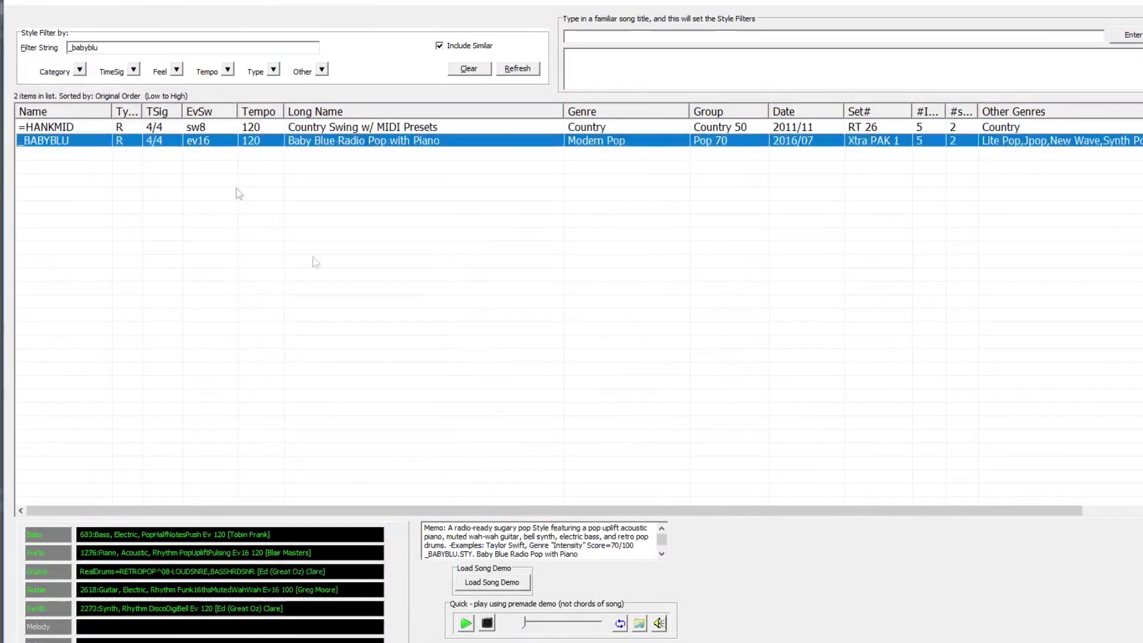
pyautogui.click(657, 638)
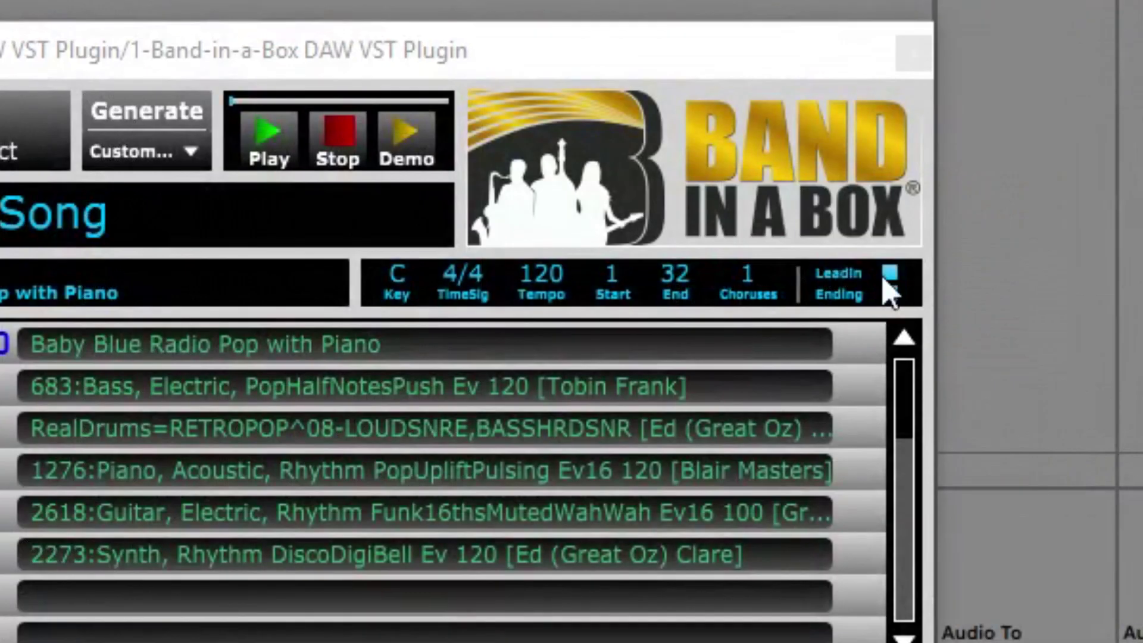
# Step: Turn off the song's lead-in and ending and set the end bar to 5
pyautogui.click(891, 290)
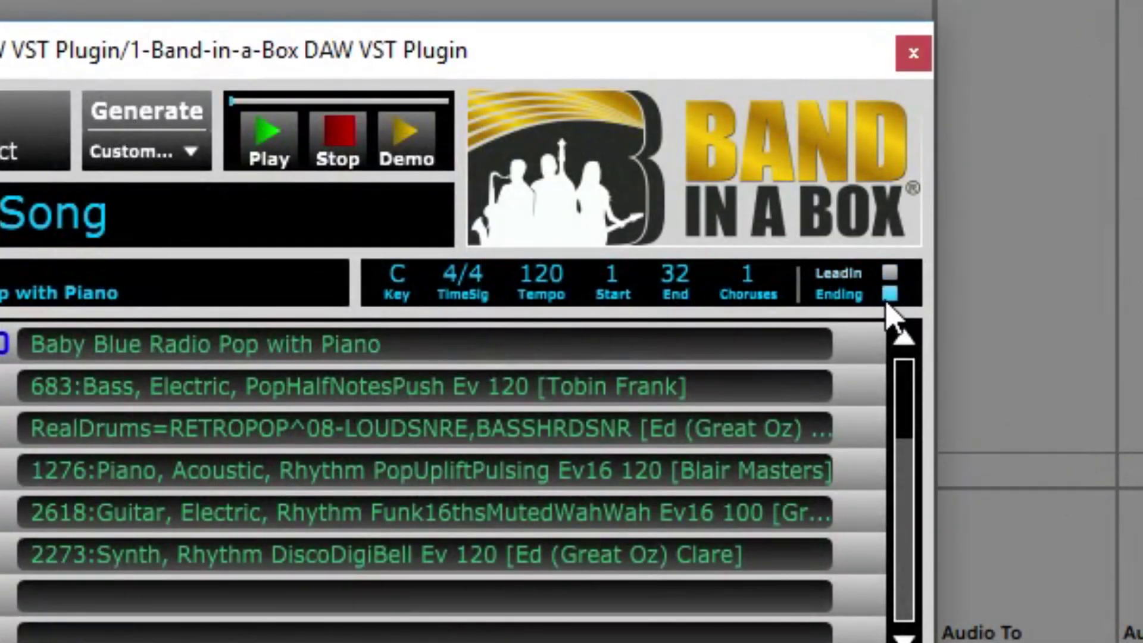
pyautogui.click(678, 280)
pyautogui.write('5')
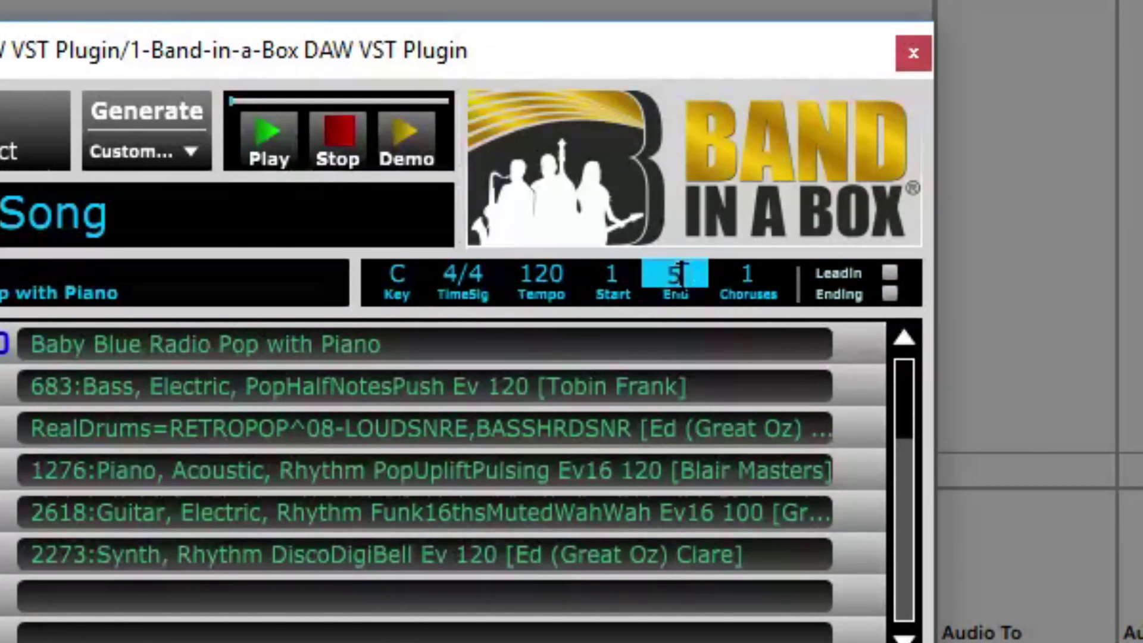
pyautogui.press('Return')
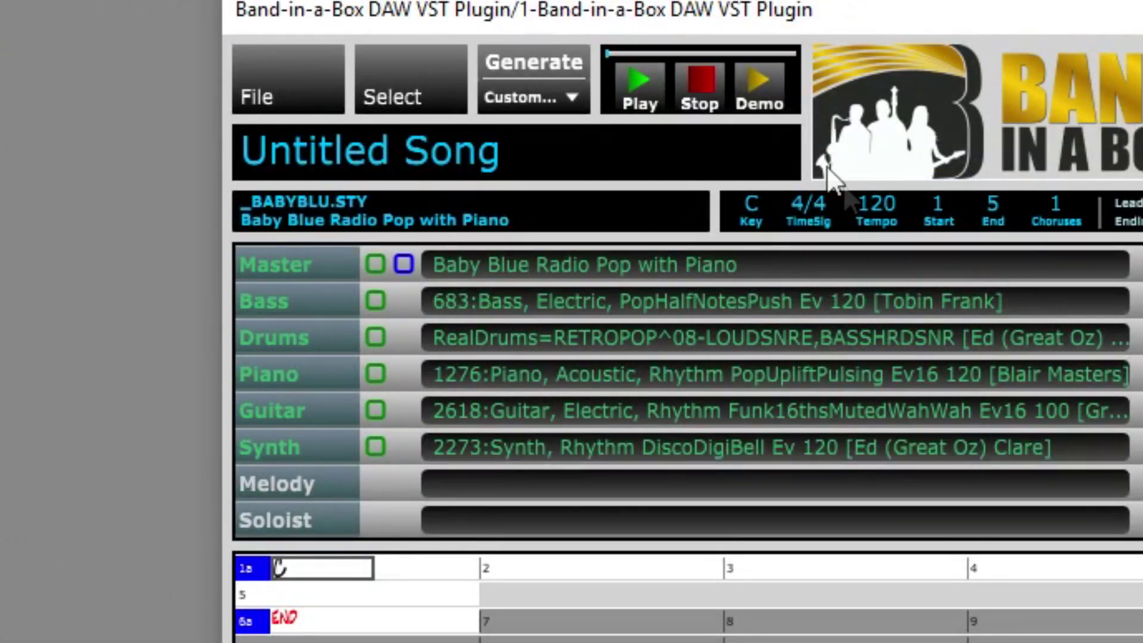
# Step: Generate the parts for the C chord and place them as clips in the first scene, starting on track 3
pyautogui.click(519, 60)
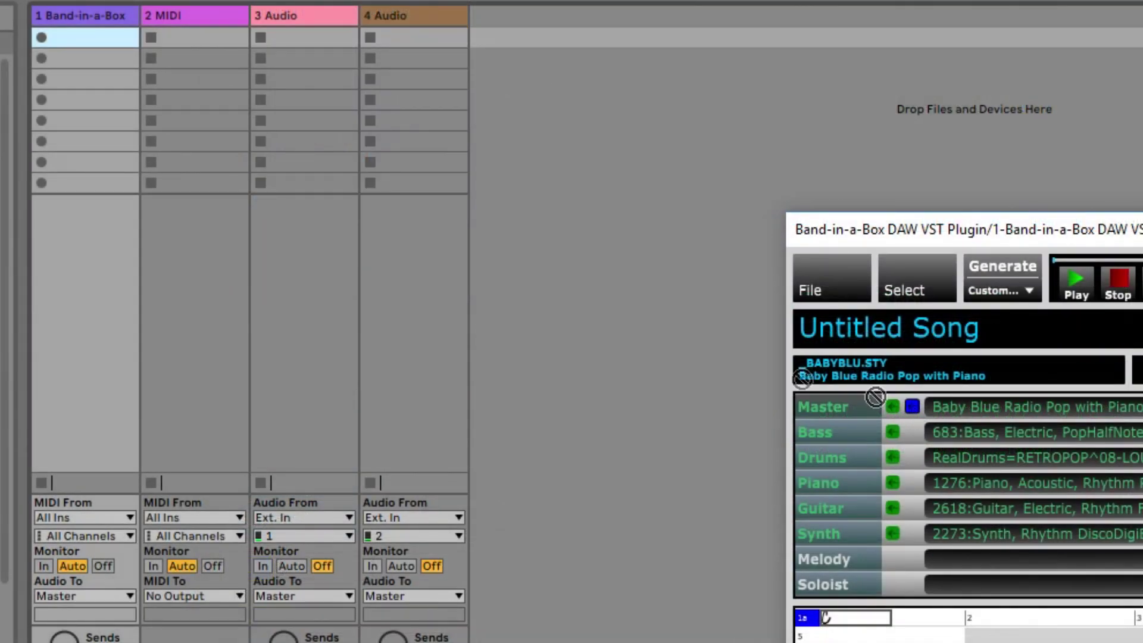
pyautogui.moveTo(875, 396); pyautogui.dragTo(298, 33)
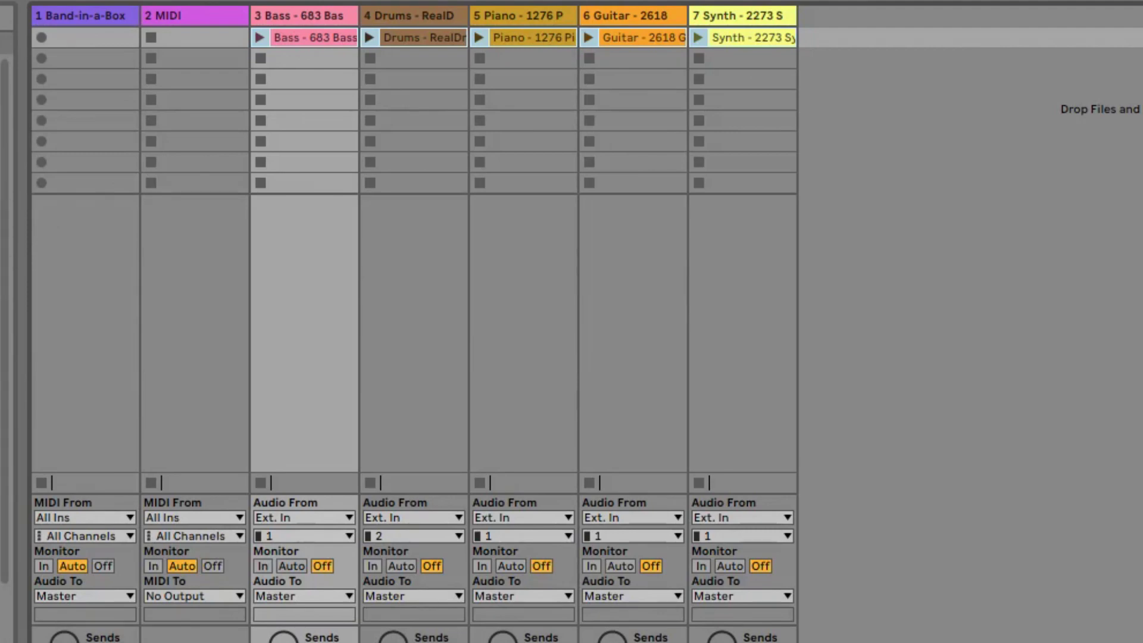
# Step: Change the bar 1 chord to Am, regenerate and place the parts as clips in the second scene from track 3
pyautogui.click(193, 27)
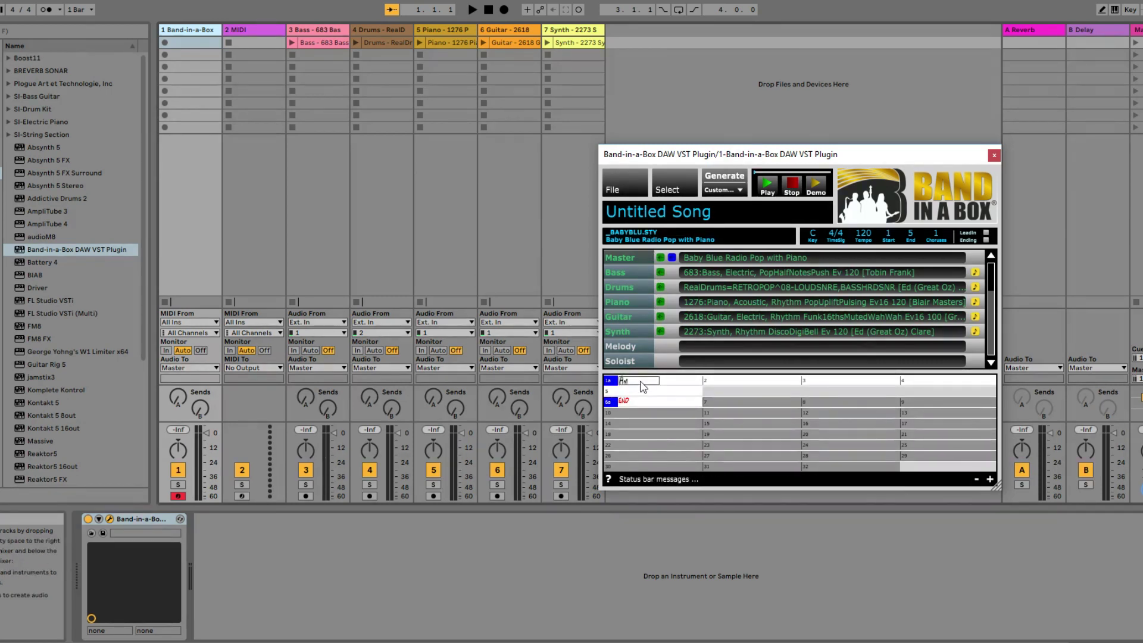
pyautogui.press('Return')
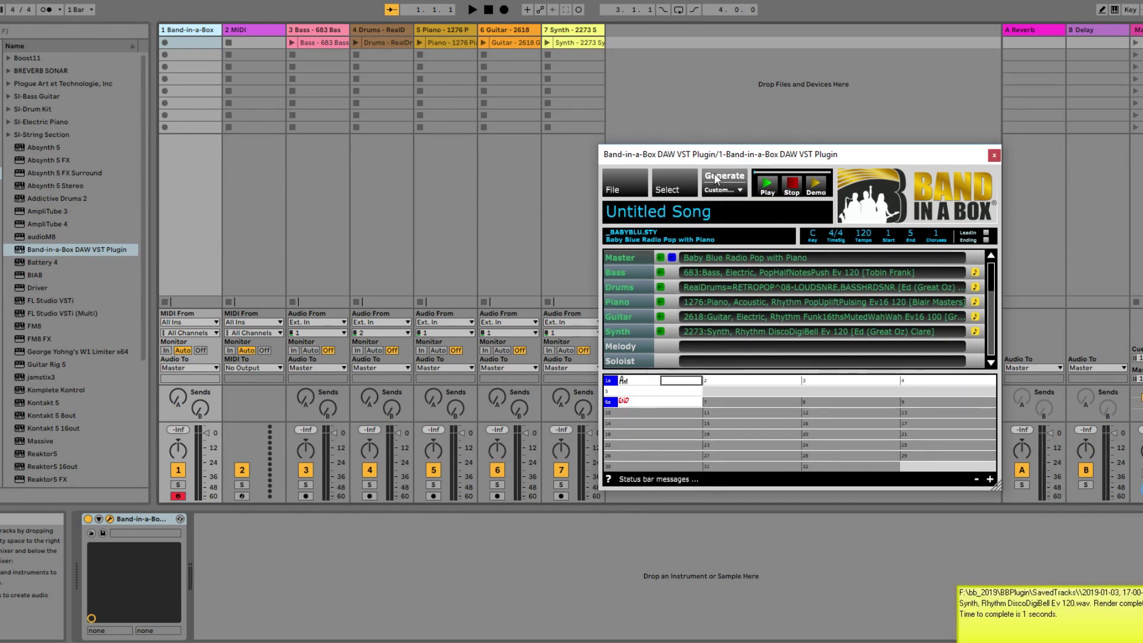
pyautogui.moveTo(674, 263); pyautogui.dragTo(312, 56)
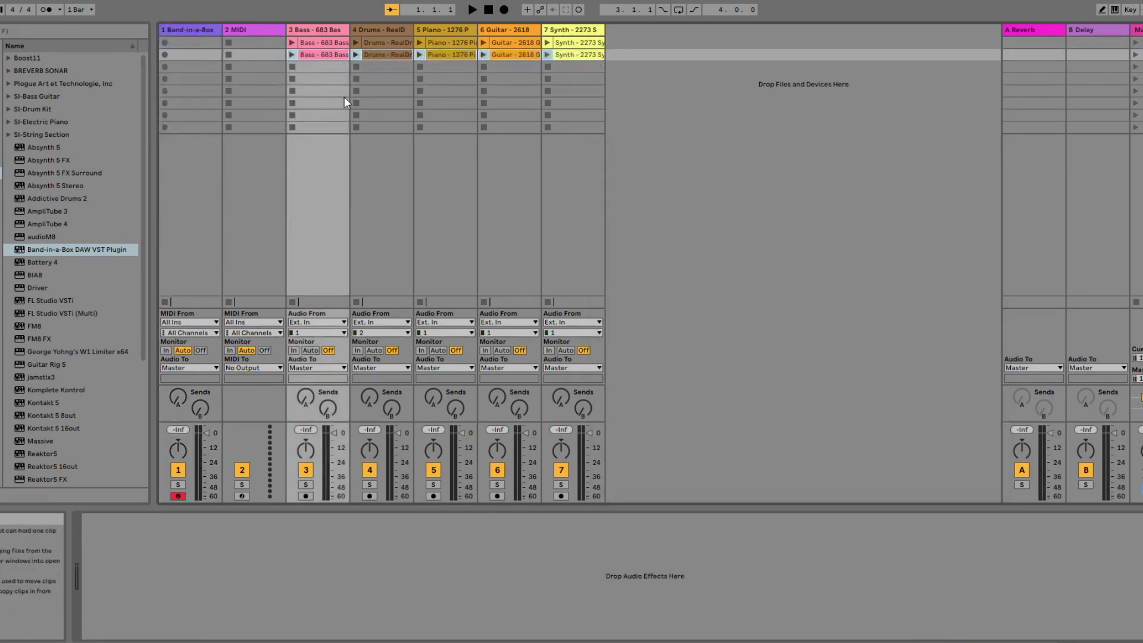
# Step: Change the bar 1 chord to F, regenerate and place the parts as clips in the third scene from track 3
pyautogui.click(186, 26)
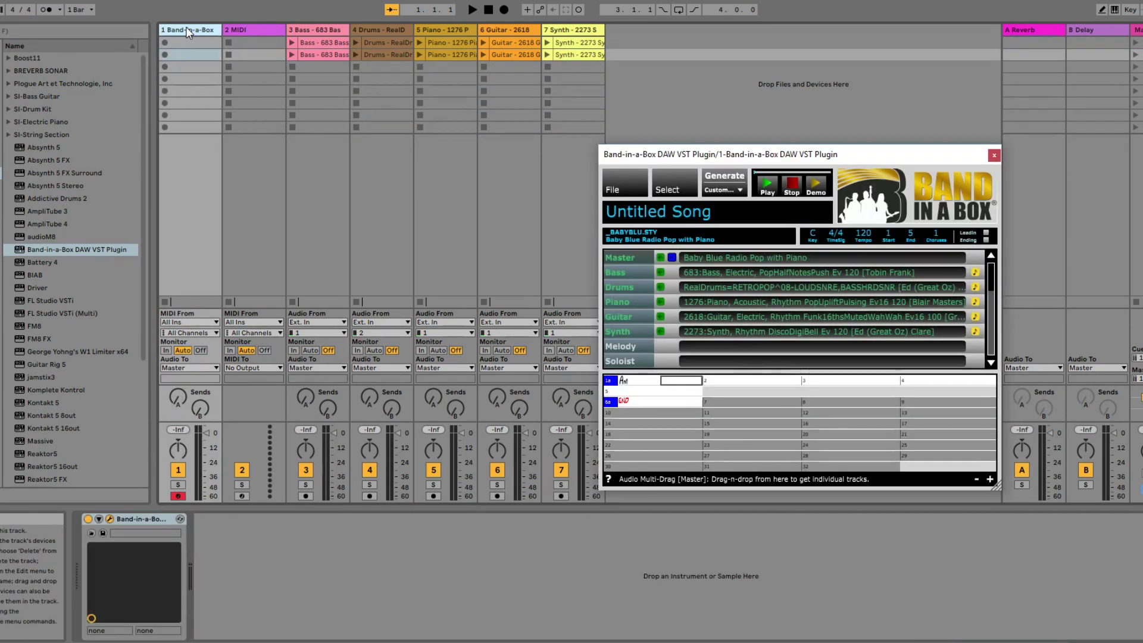
pyautogui.click(631, 382)
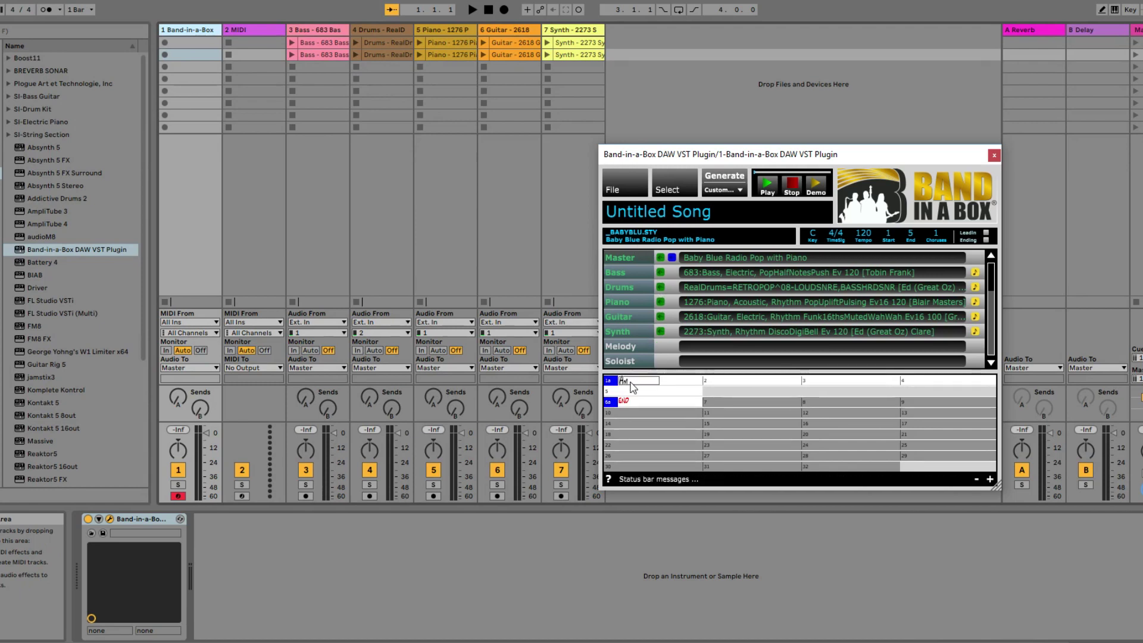
pyautogui.write('F')
pyautogui.press('Return')
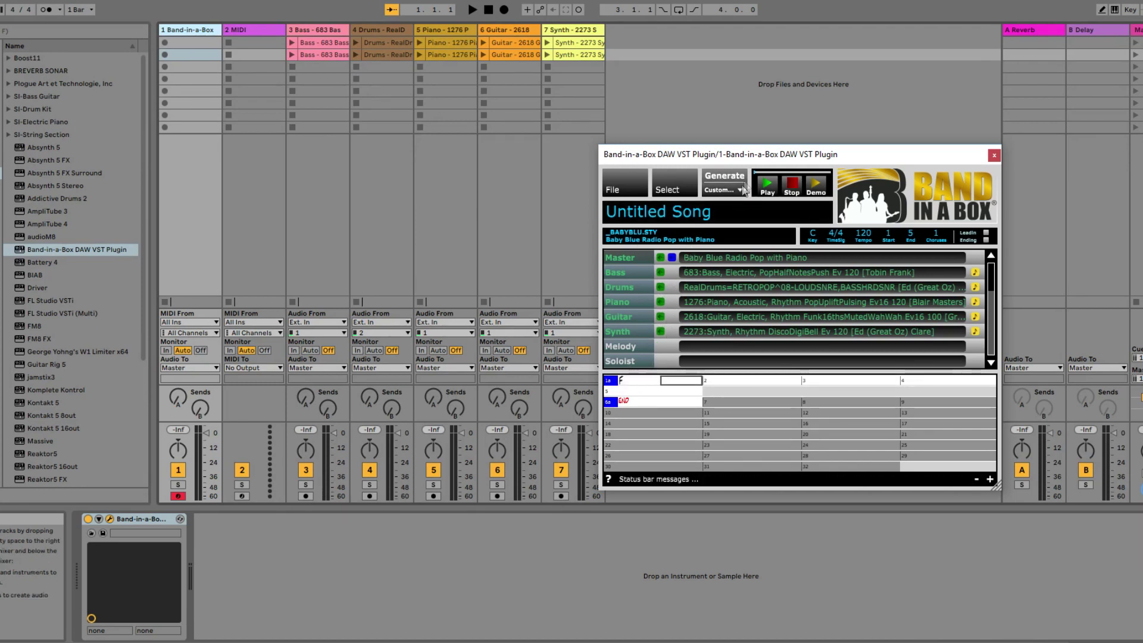
pyautogui.click(724, 176)
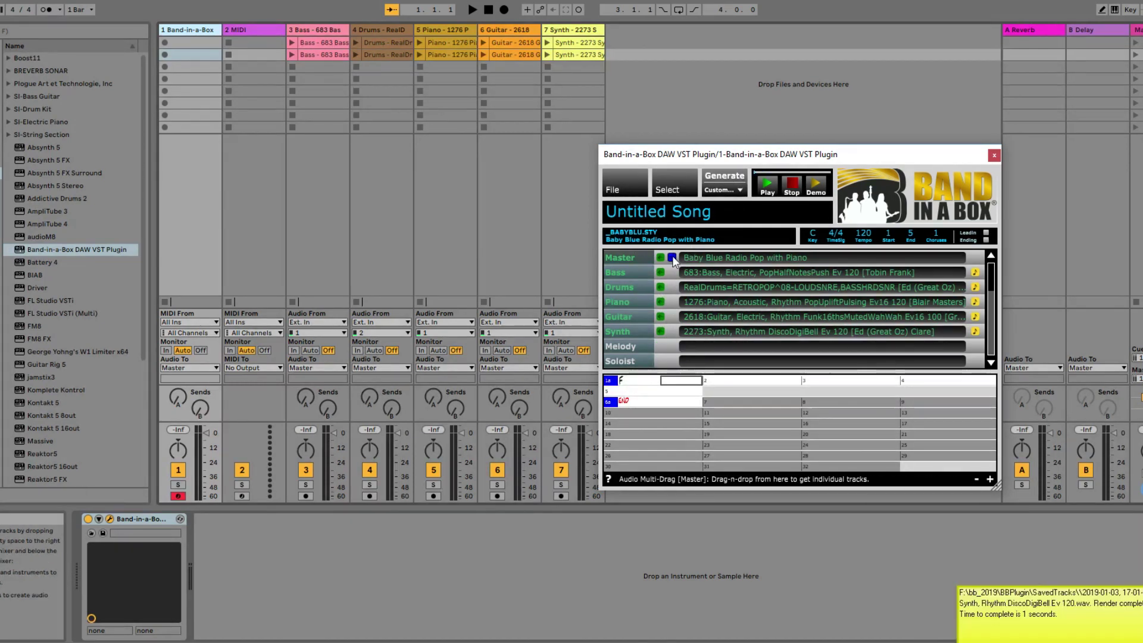
pyautogui.moveTo(619, 257); pyautogui.dragTo(331, 65)
# Step: Change the bar 1 chord to G, regenerate and place the parts as clips in the fourth scene from track 3
pyautogui.click(190, 31)
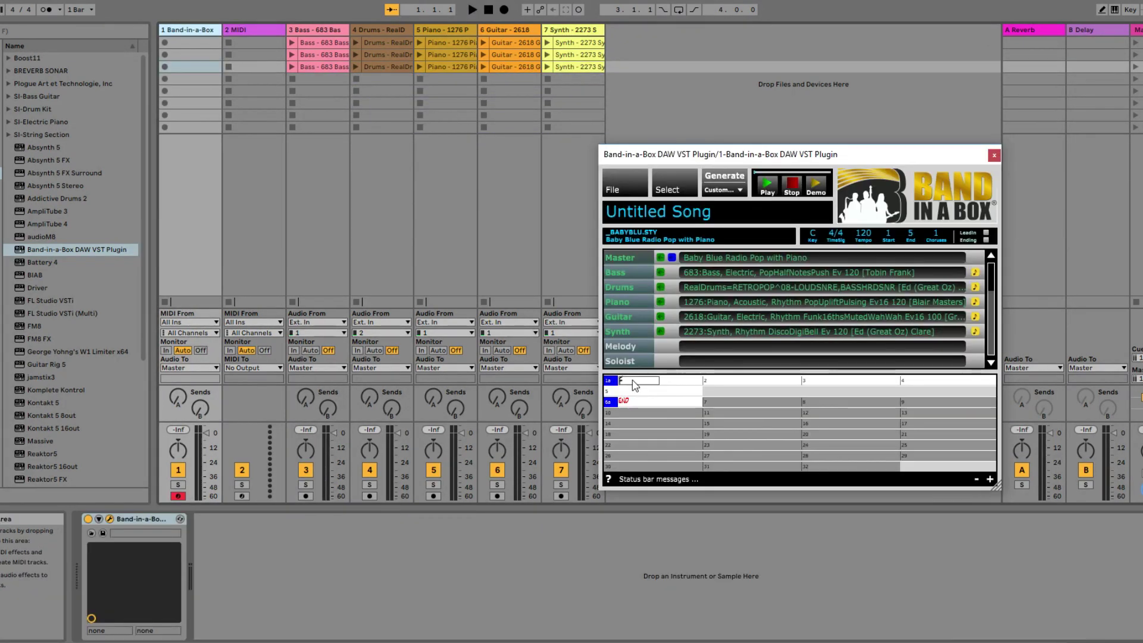
pyautogui.write('G')
pyautogui.press('Return')
pyautogui.click(731, 176)
pyautogui.moveTo(667, 260); pyautogui.dragTo(301, 76)
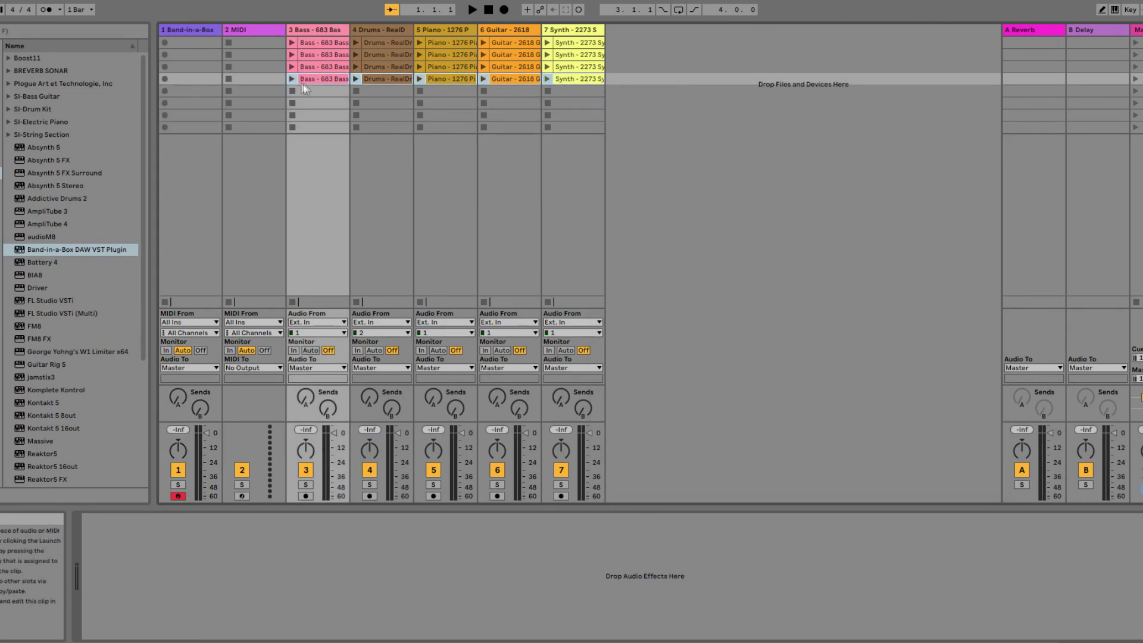
# Step: Reopen the plugin, turn on the song ending and set the end bar to 1
pyautogui.click(195, 30)
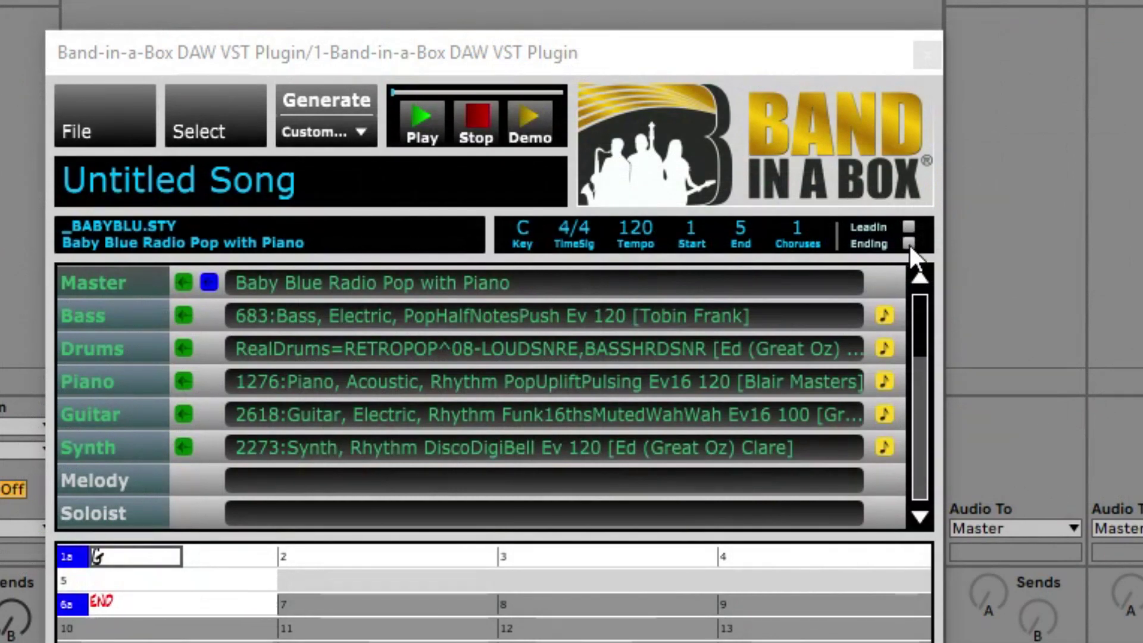
pyautogui.click(908, 244)
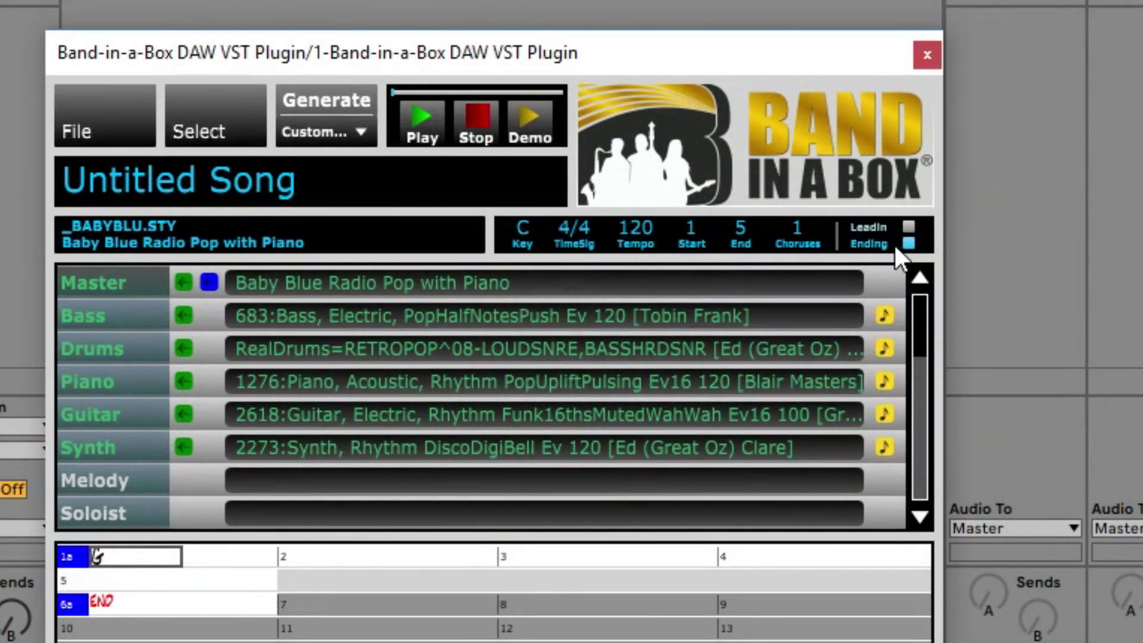
pyautogui.click(739, 235)
pyautogui.write('1')
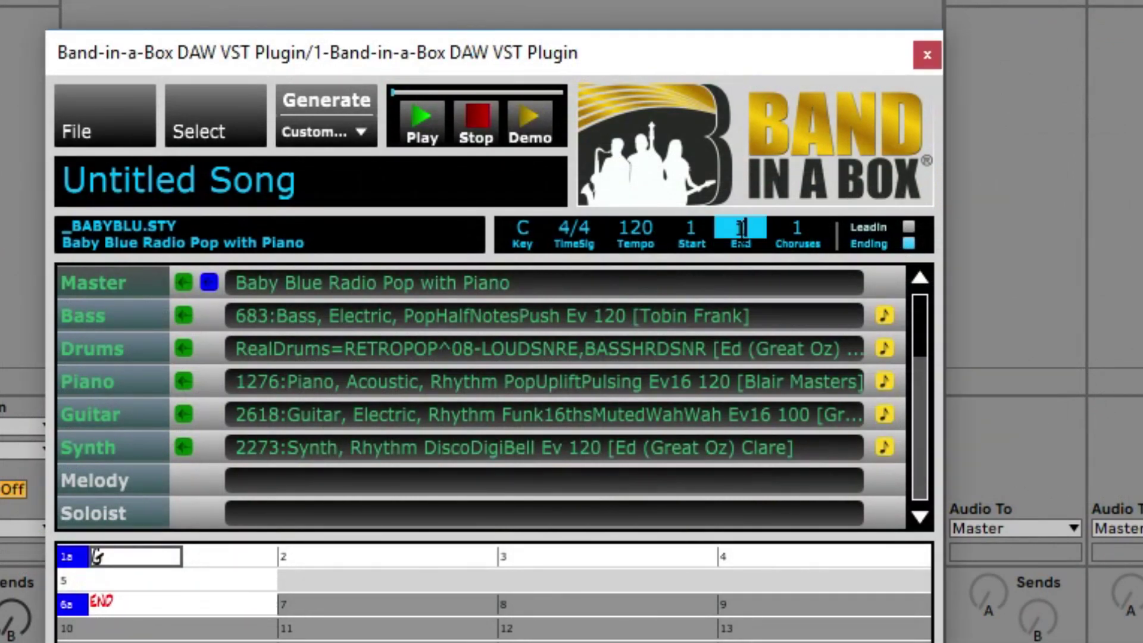
pyautogui.press('Return')
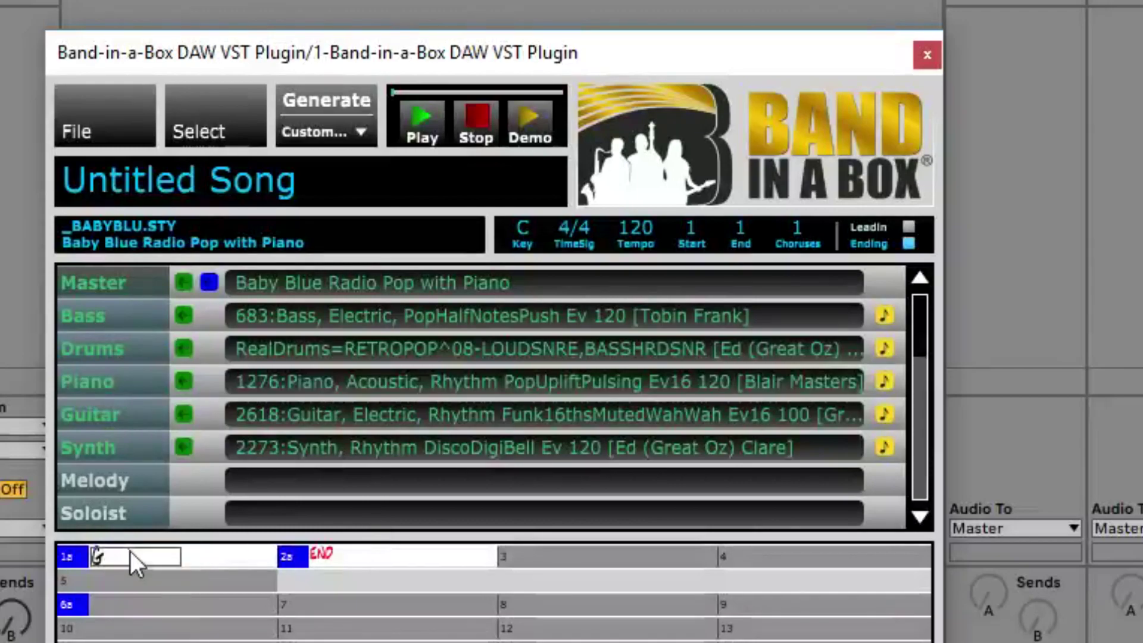
# Step: Enter C chords in bars 1 and 2, regenerate and place the parts as clips in the fifth scene from track 3
pyautogui.click(551, 317)
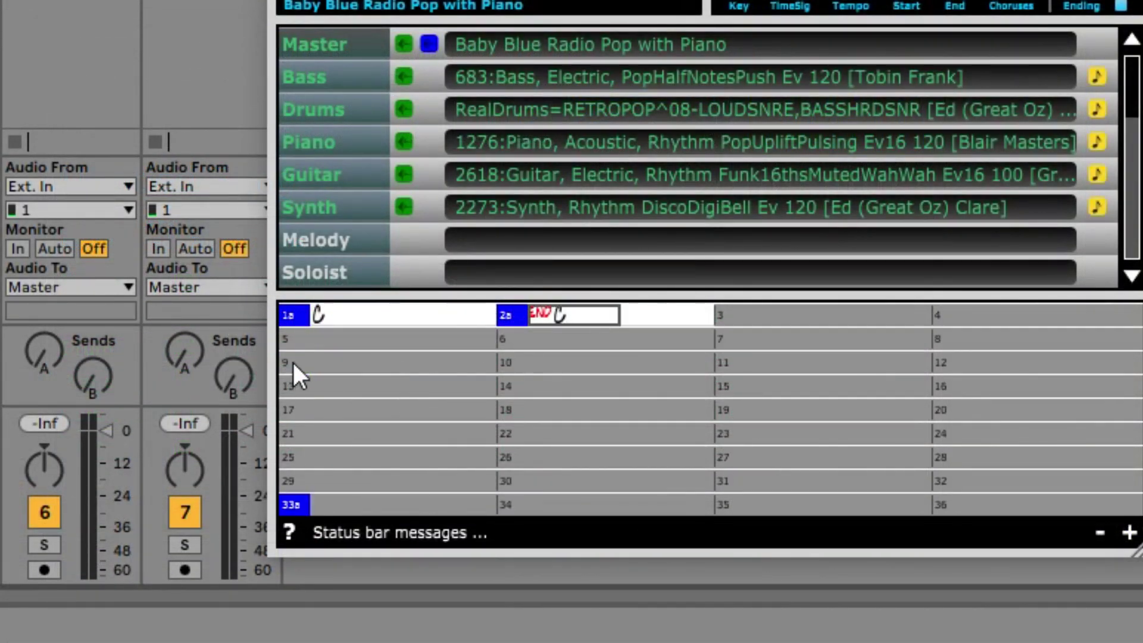
pyautogui.click(724, 176)
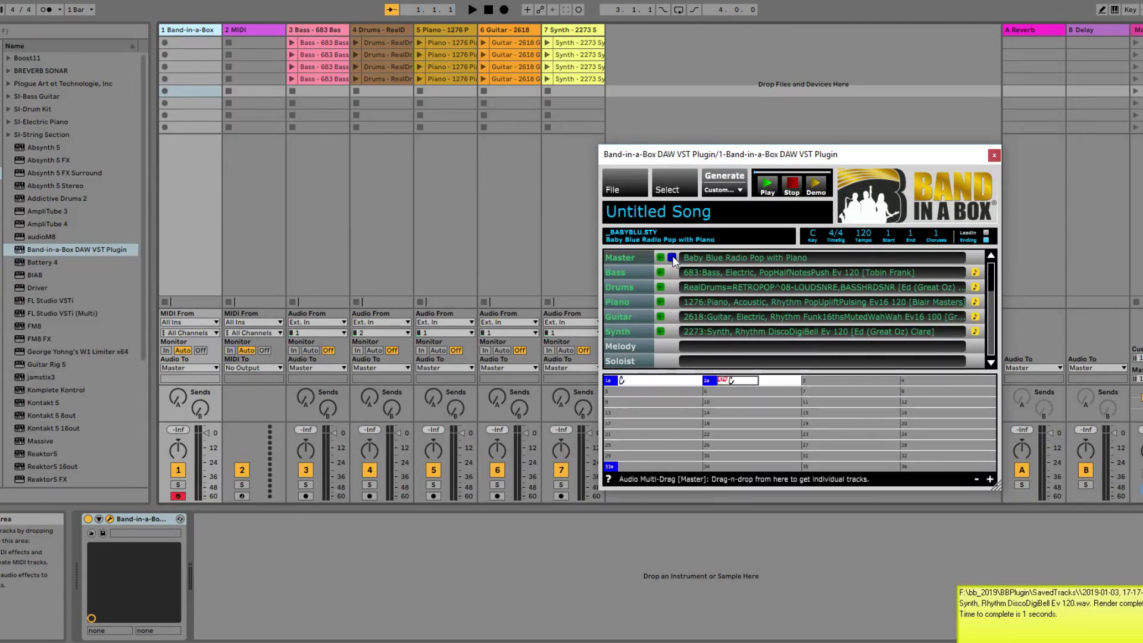
pyautogui.moveTo(673, 260); pyautogui.dragTo(308, 94)
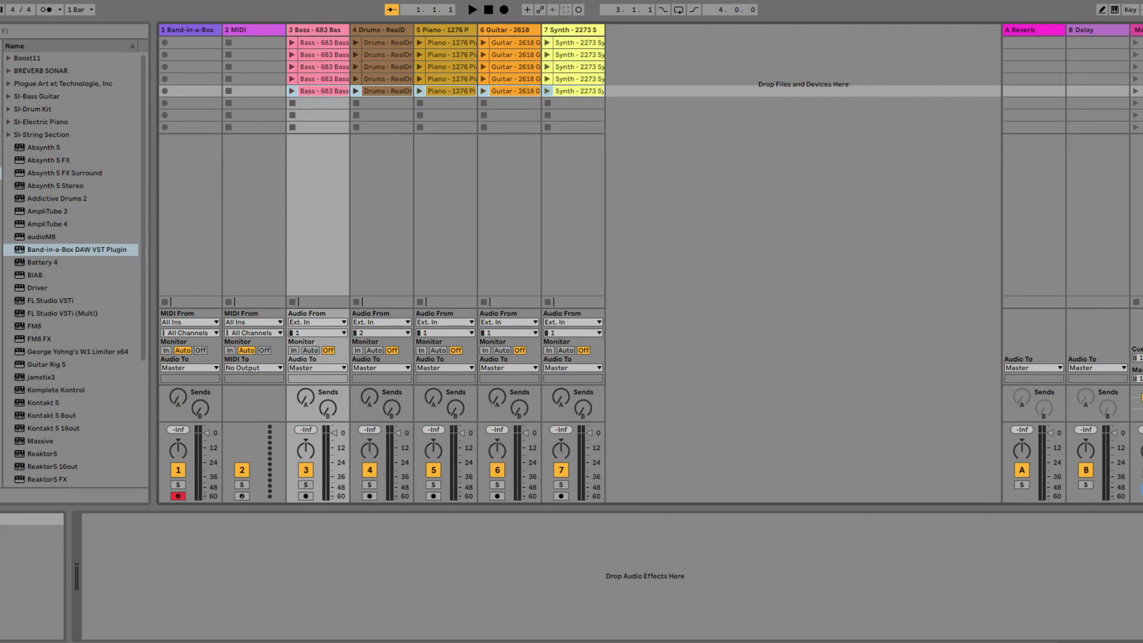
# Step: Rename the first scene as C Chord and the second scene as Am Chord
pyautogui.click(1135, 43)
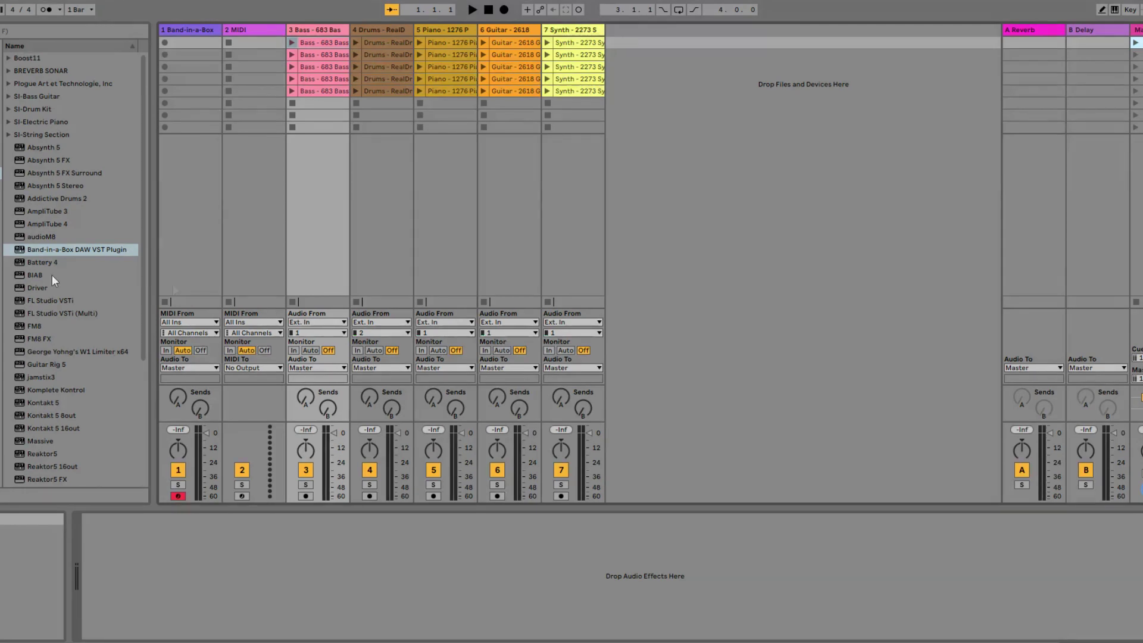
pyautogui.rightClick(1135, 42)
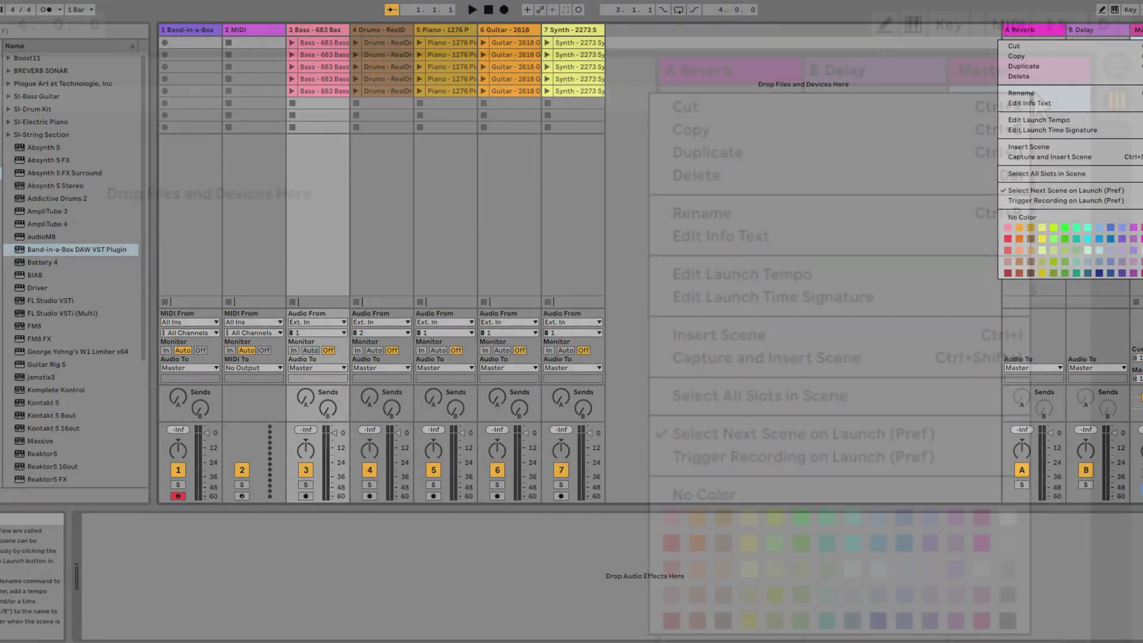
pyautogui.click(1129, 90)
pyautogui.write('C Chord')
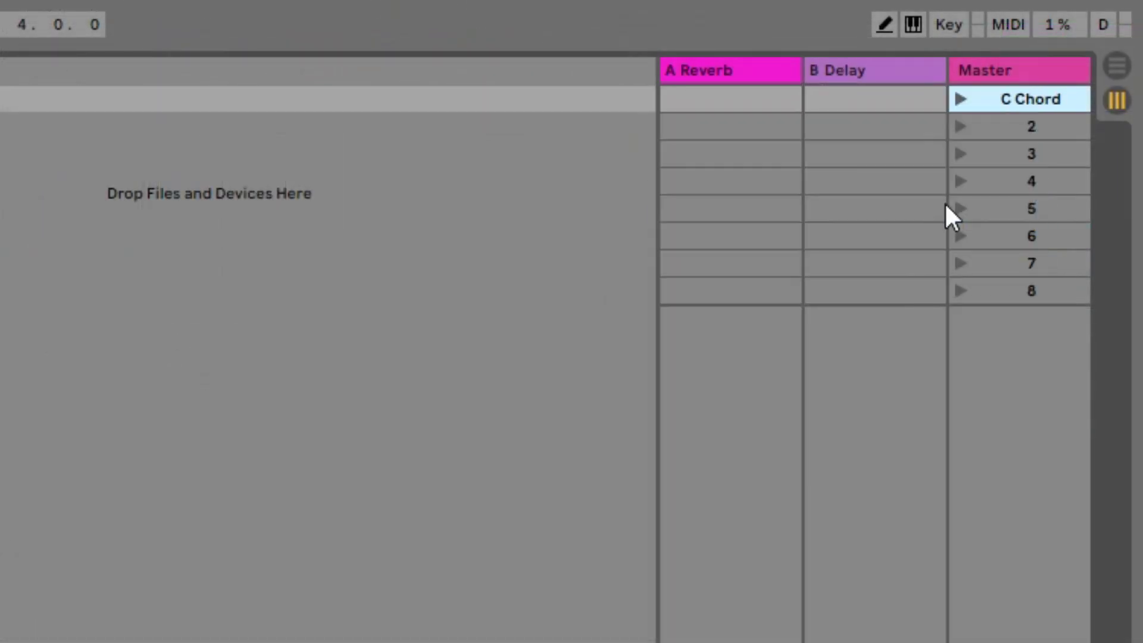
pyautogui.rightClick(1033, 125)
pyautogui.click(995, 245)
pyautogui.write('Am Chord')
# Step: Rename the third, fourth and fifth scenes as F Chord, G Chord and C Ending
pyautogui.rightClick(1033, 151)
pyautogui.click(973, 266)
pyautogui.write('F Chord')
pyautogui.rightClick(1020, 182)
pyautogui.click(976, 304)
pyautogui.write('G Chord')
pyautogui.rightClick(1033, 206)
pyautogui.click(983, 324)
pyautogui.write('C Ending')
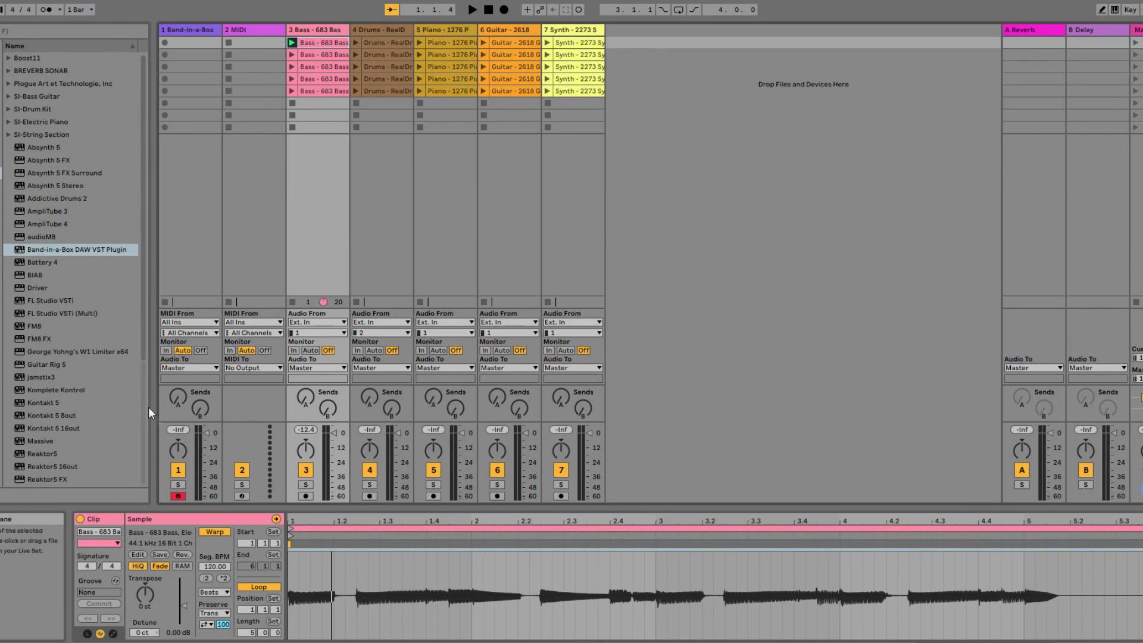
# Step: Play the bass clip in the C Chord scene and set its loop length to 4 bars
pyautogui.click(291, 43)
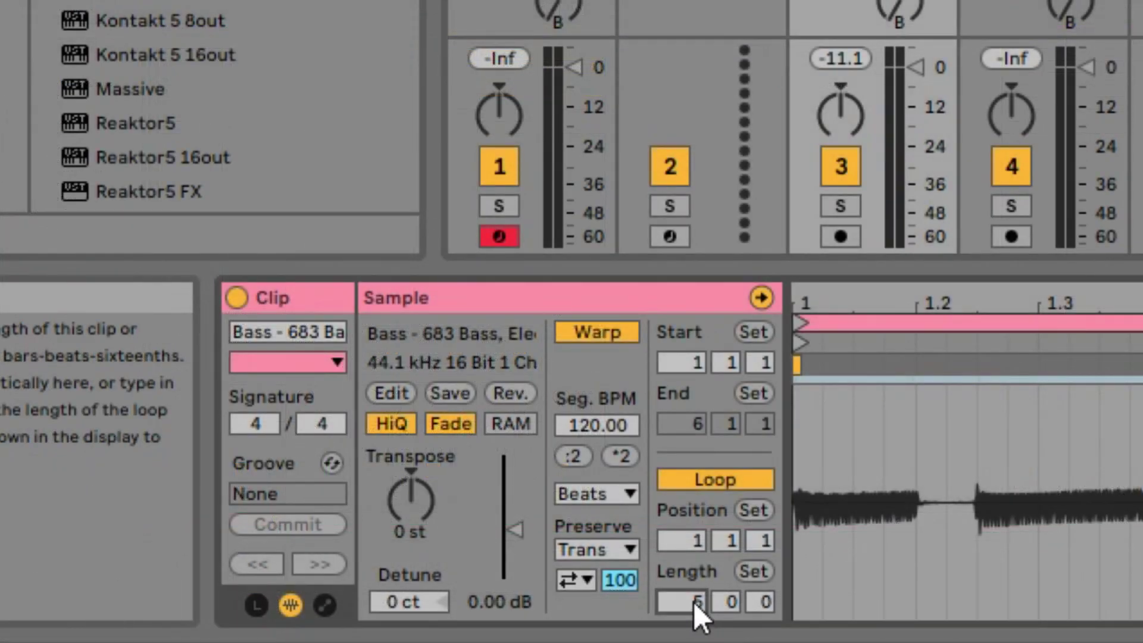
pyautogui.write('4')
pyautogui.press('Return')
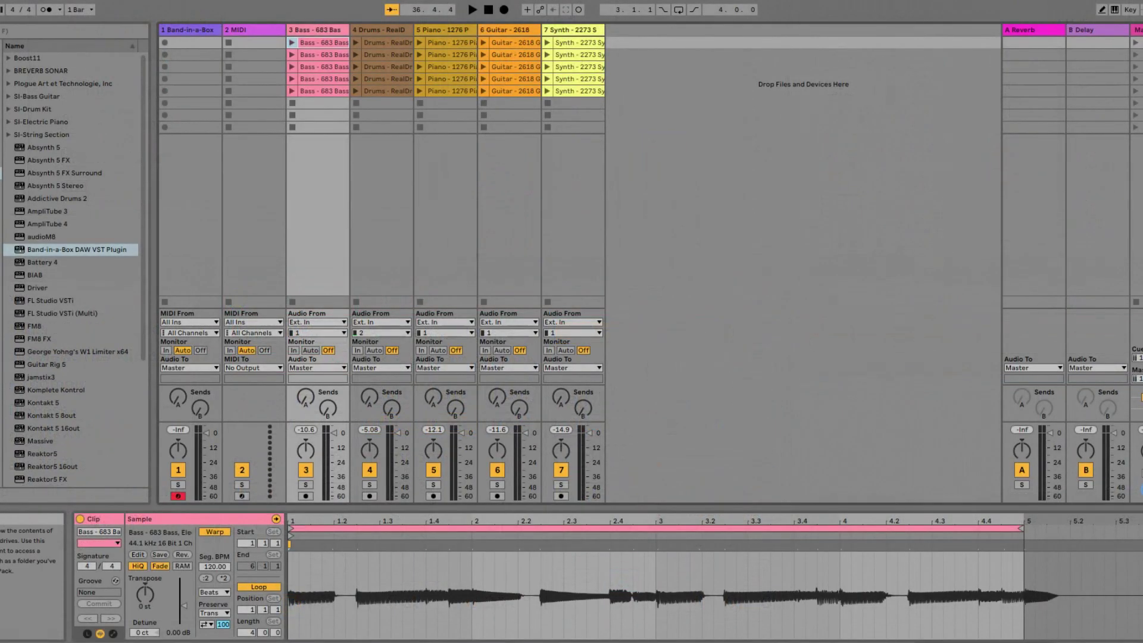
# Step: Set the C Ending bass clip to 120 segment BPM with looping off and the start at bar 2, and play it
pyautogui.click(332, 88)
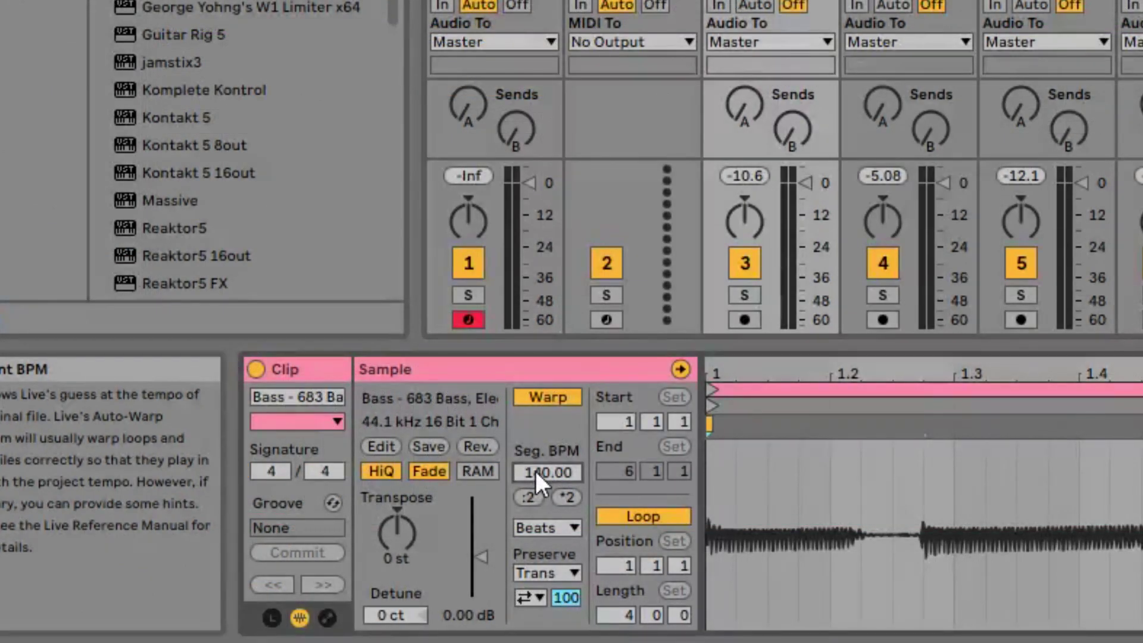
pyautogui.press('Return')
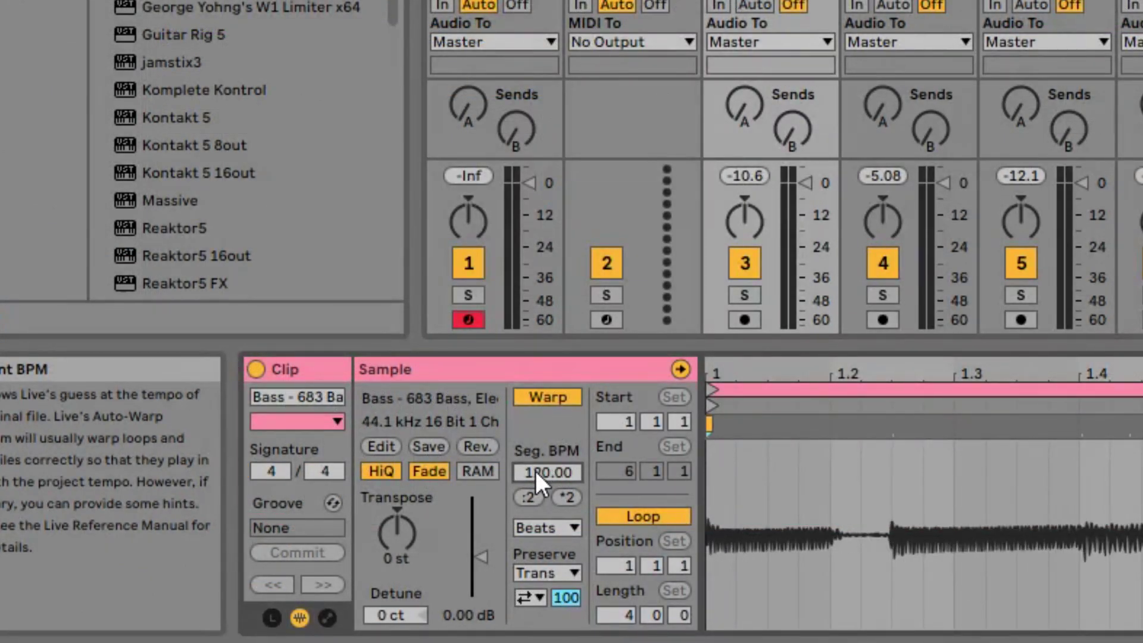
pyautogui.click(642, 522)
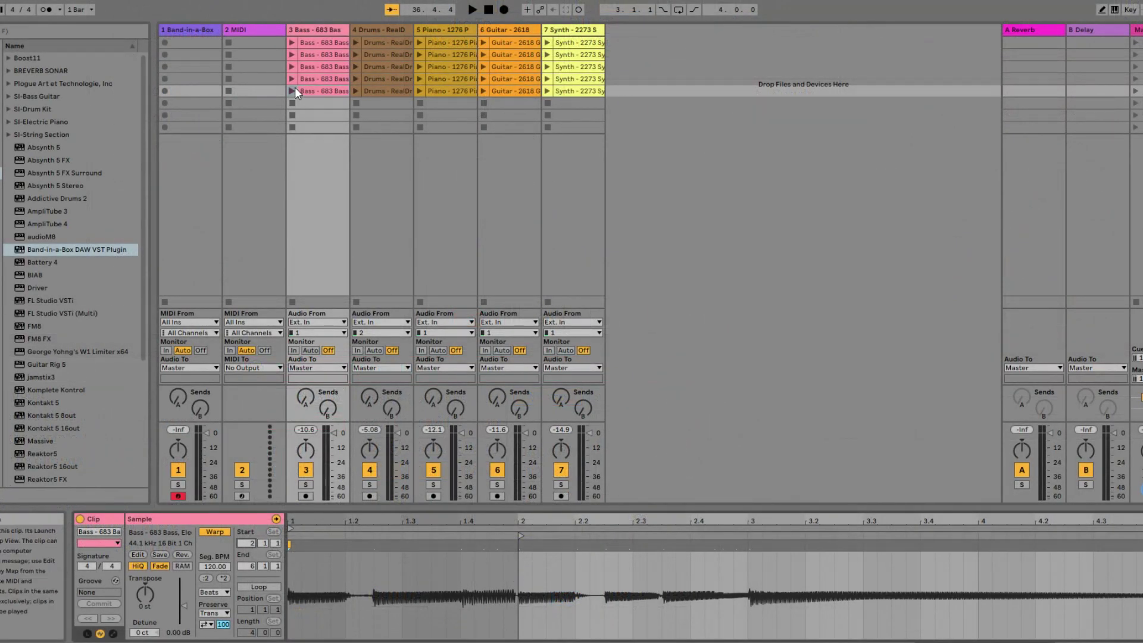
pyautogui.click(292, 90)
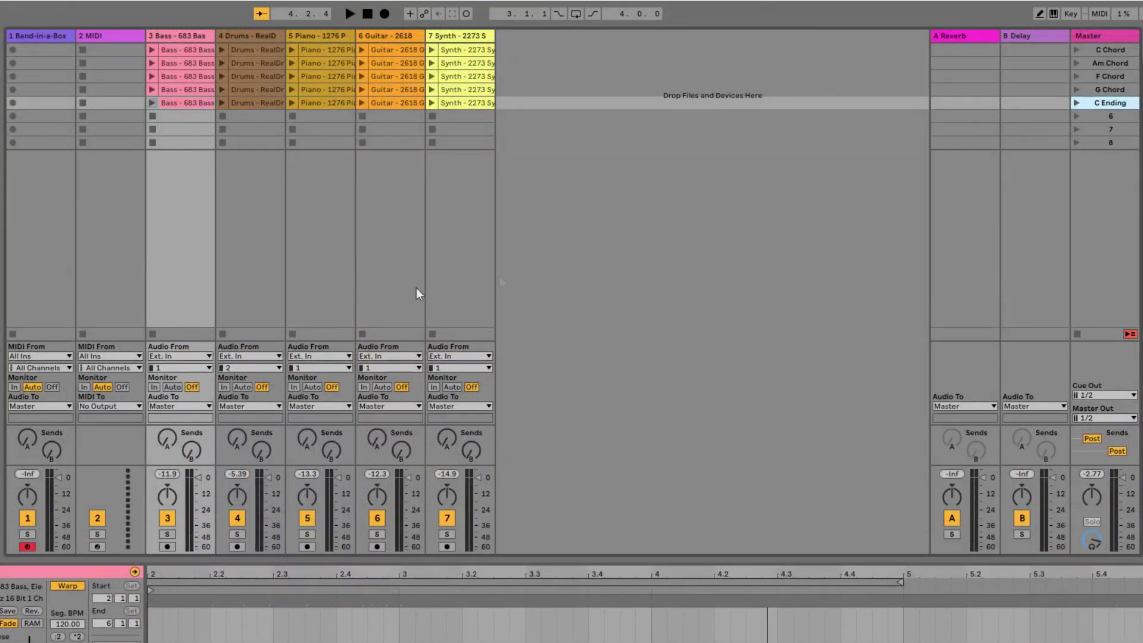
# Step: Audition the scenes in order by launching C Chord, Am Chord, F Chord, G Chord and C Ending
pyautogui.click(1077, 50)
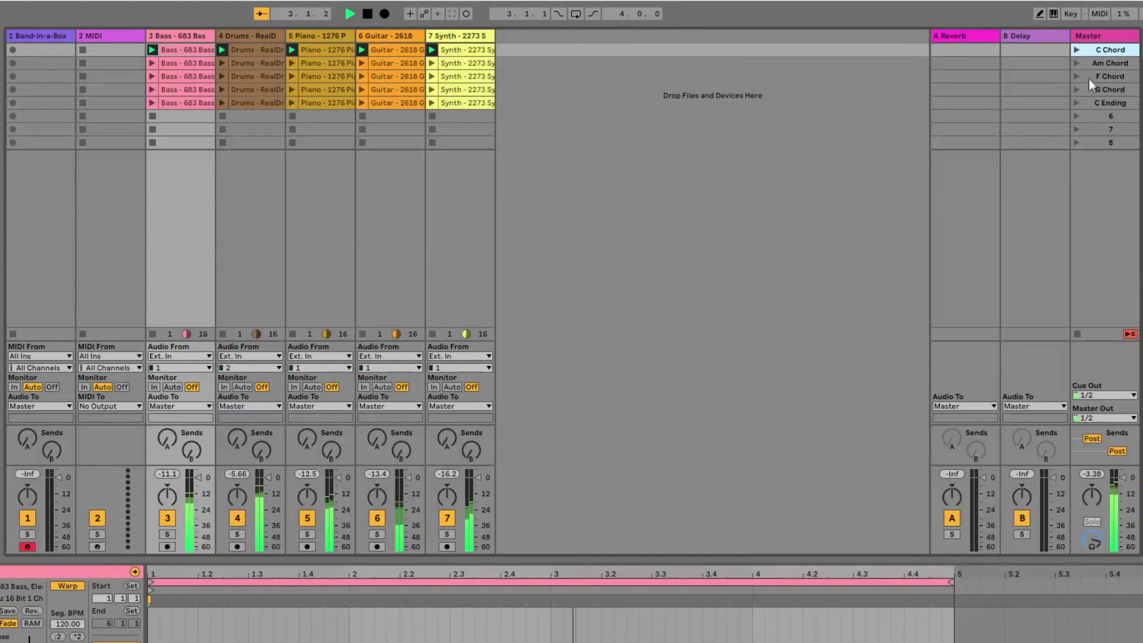
pyautogui.click(1077, 62)
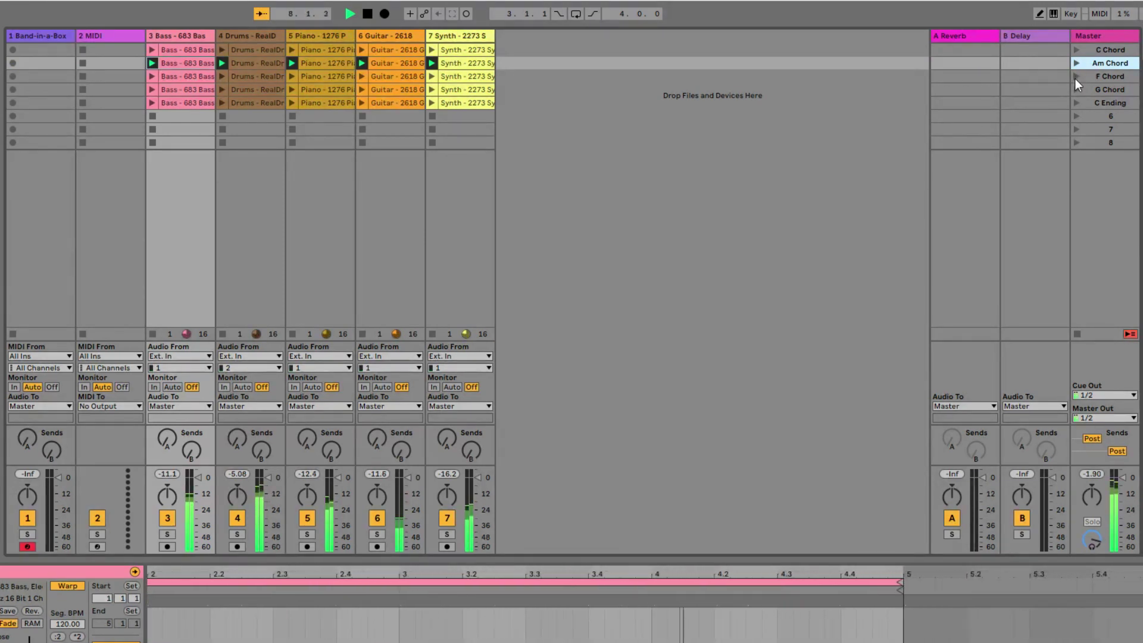
pyautogui.click(1075, 77)
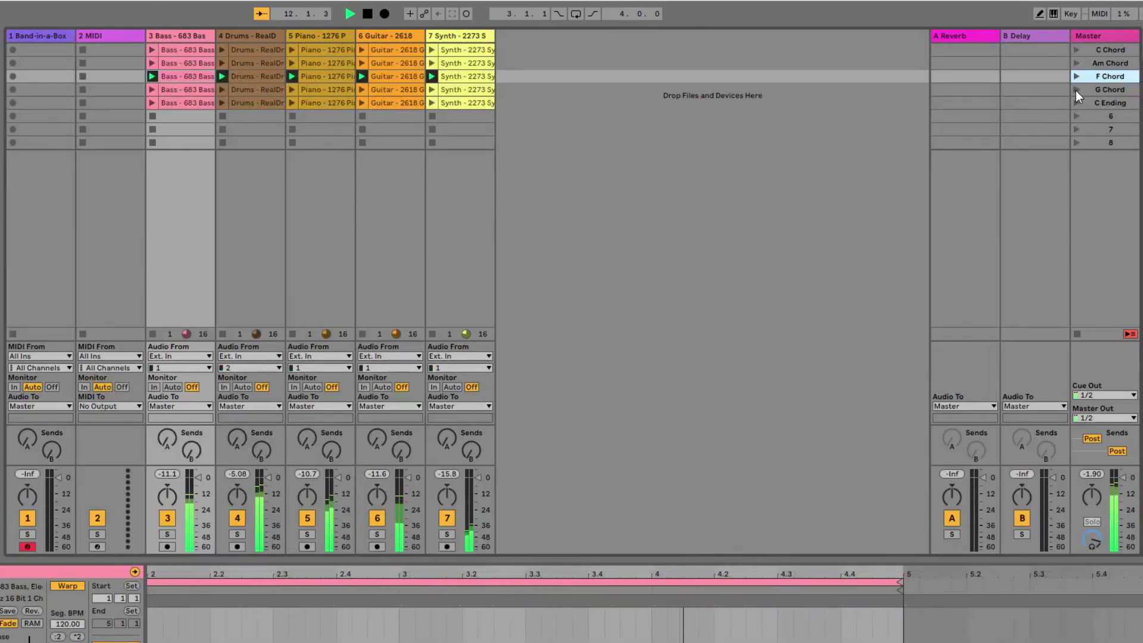
pyautogui.click(1076, 90)
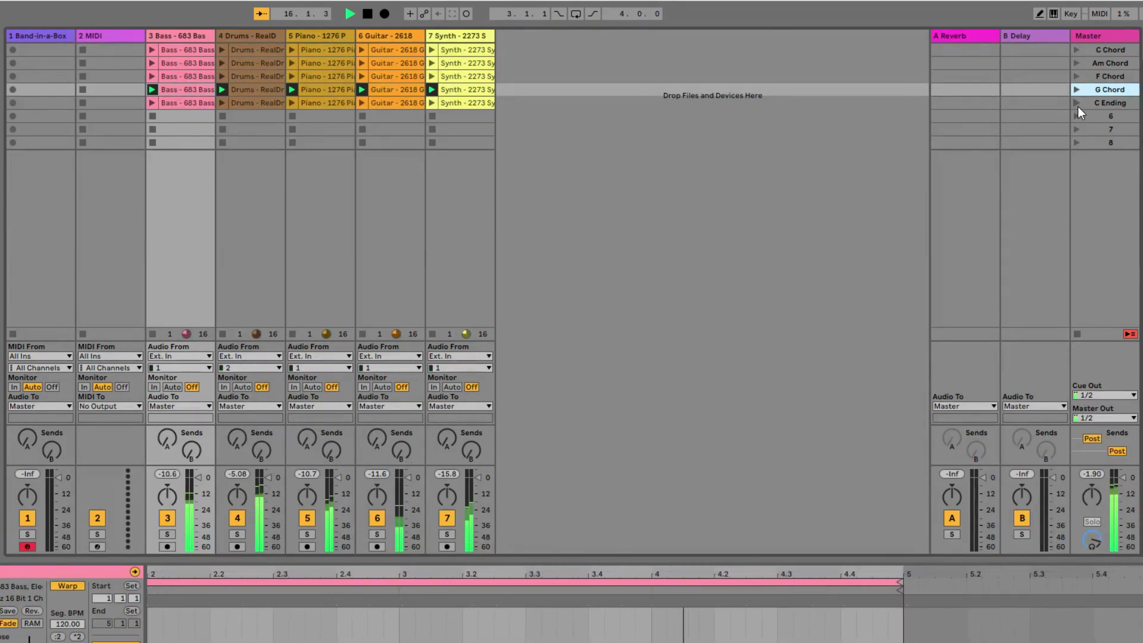
pyautogui.click(1077, 106)
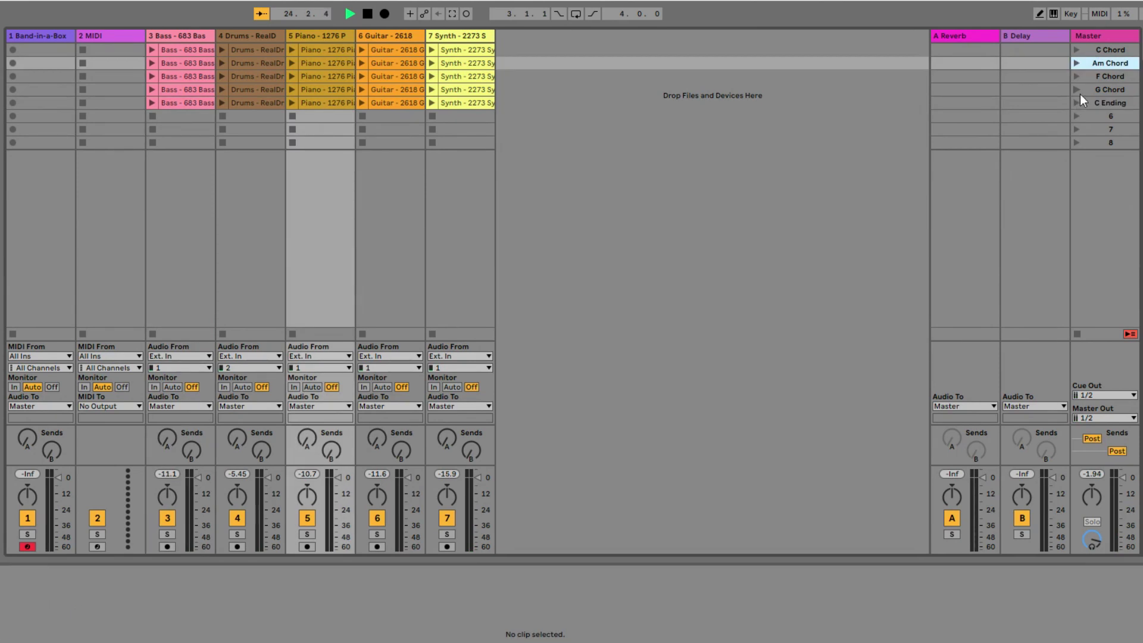
# Step: Audition a changed chord order by launching the scenes G, Am, F, C, G, F, Am and C
pyautogui.click(1078, 90)
pyautogui.click(1074, 62)
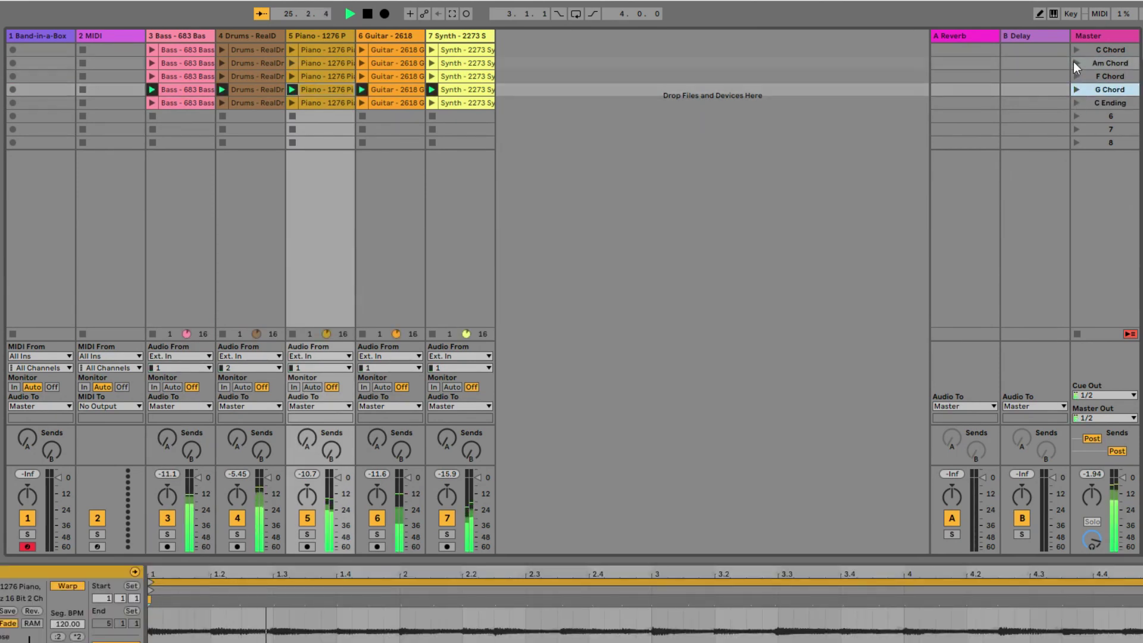
pyautogui.click(1076, 78)
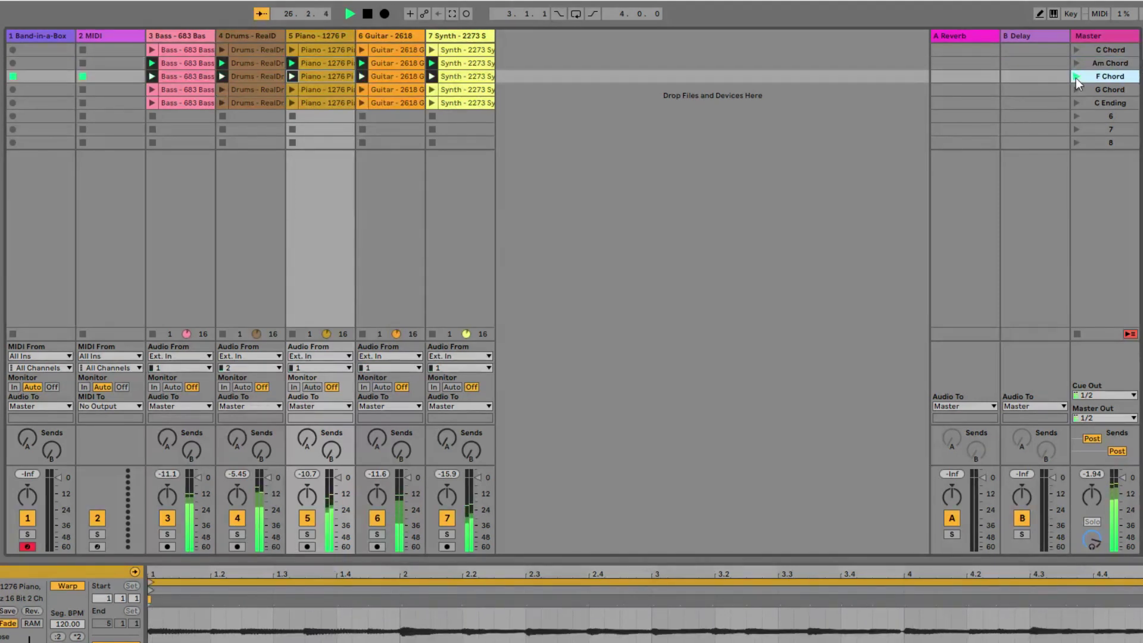
pyautogui.click(1076, 51)
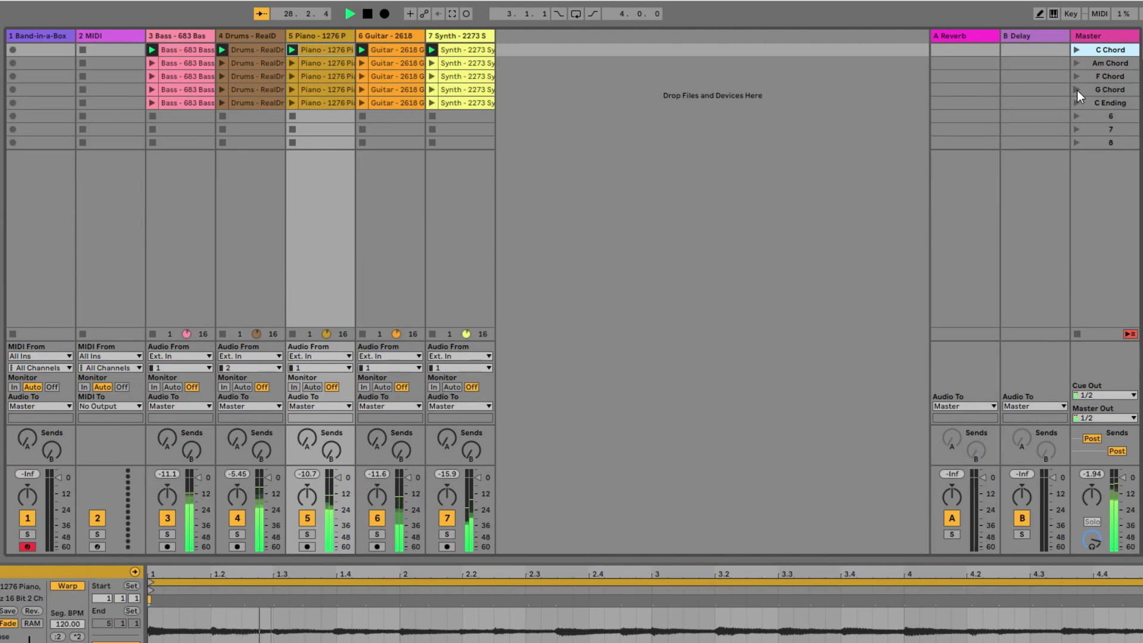
pyautogui.click(1076, 91)
pyautogui.click(1076, 77)
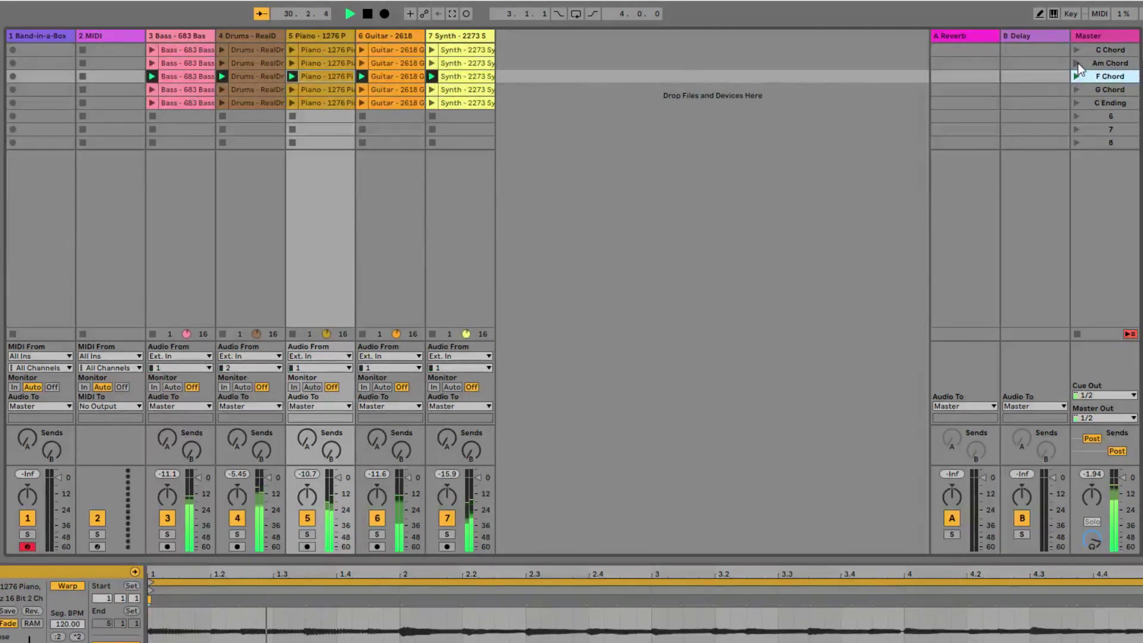
pyautogui.click(1076, 63)
pyautogui.click(1077, 50)
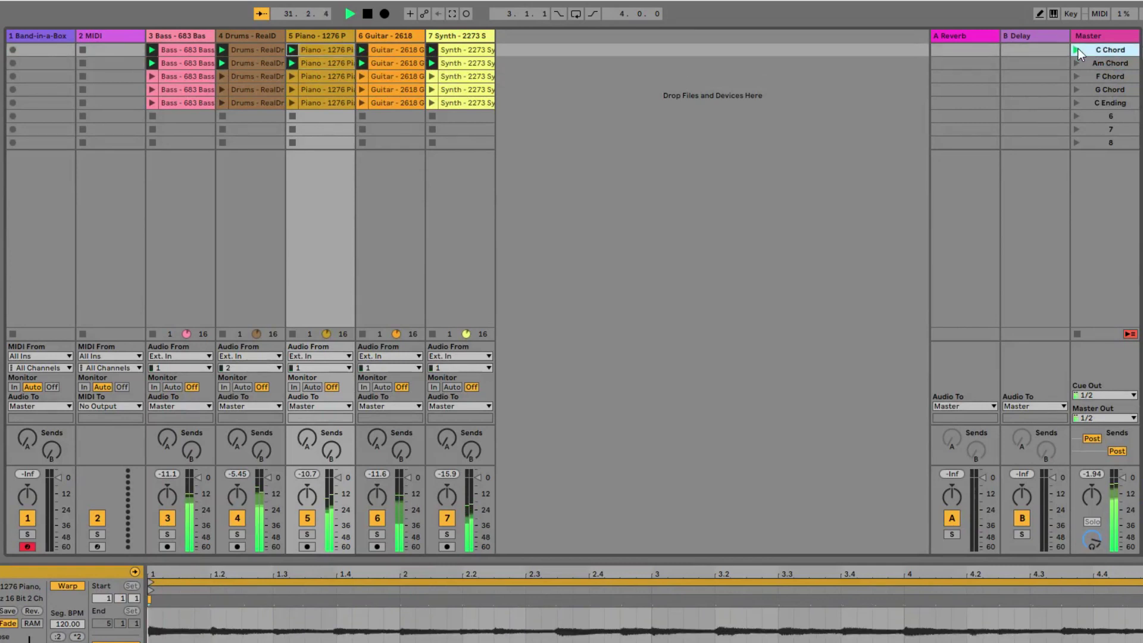
# Step: Stop the clips on the Drums, Piano, Guitar and Synth tracks so only the Bass track plays
pyautogui.click(224, 334)
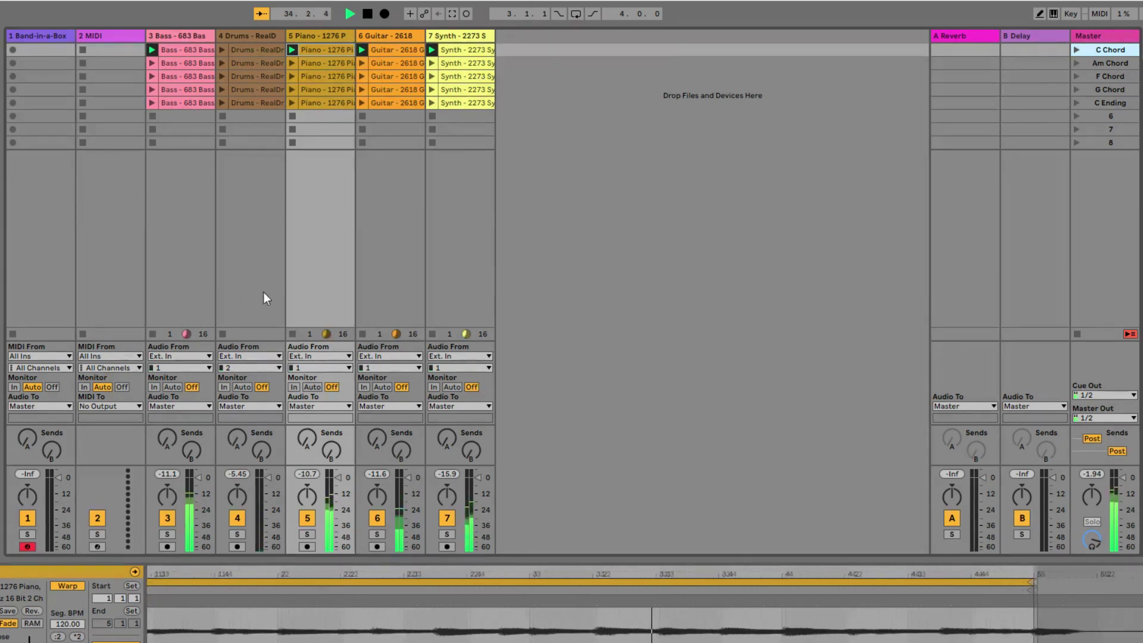
pyautogui.click(293, 333)
pyautogui.click(361, 334)
pyautogui.click(433, 333)
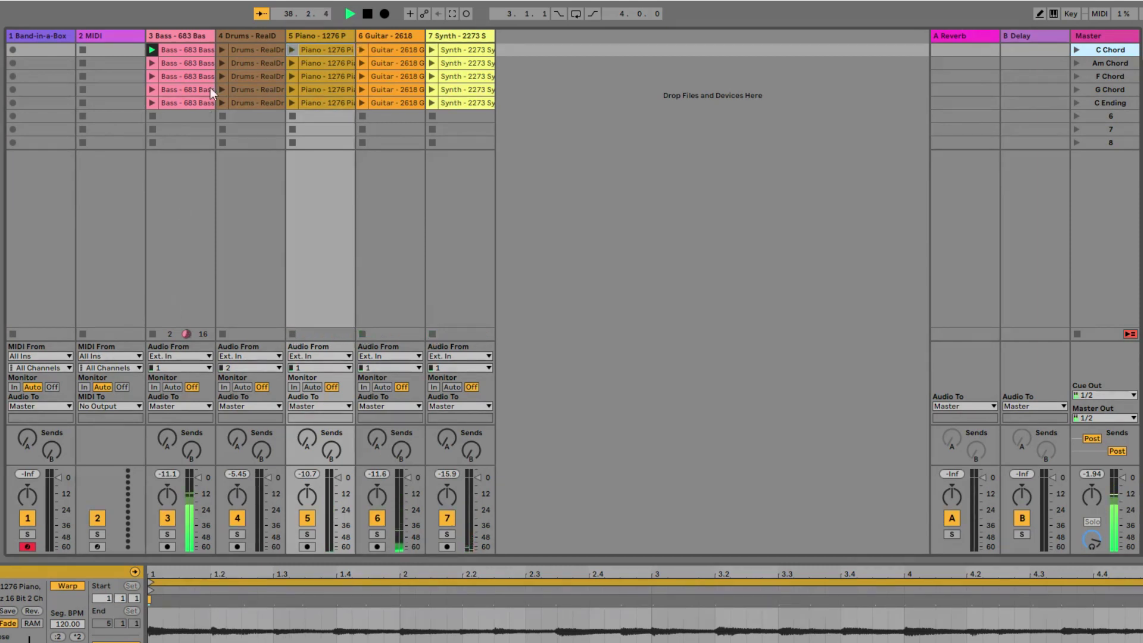
# Step: Launch the Bass track's clips one after another in the order Am, F, G and C
pyautogui.click(148, 65)
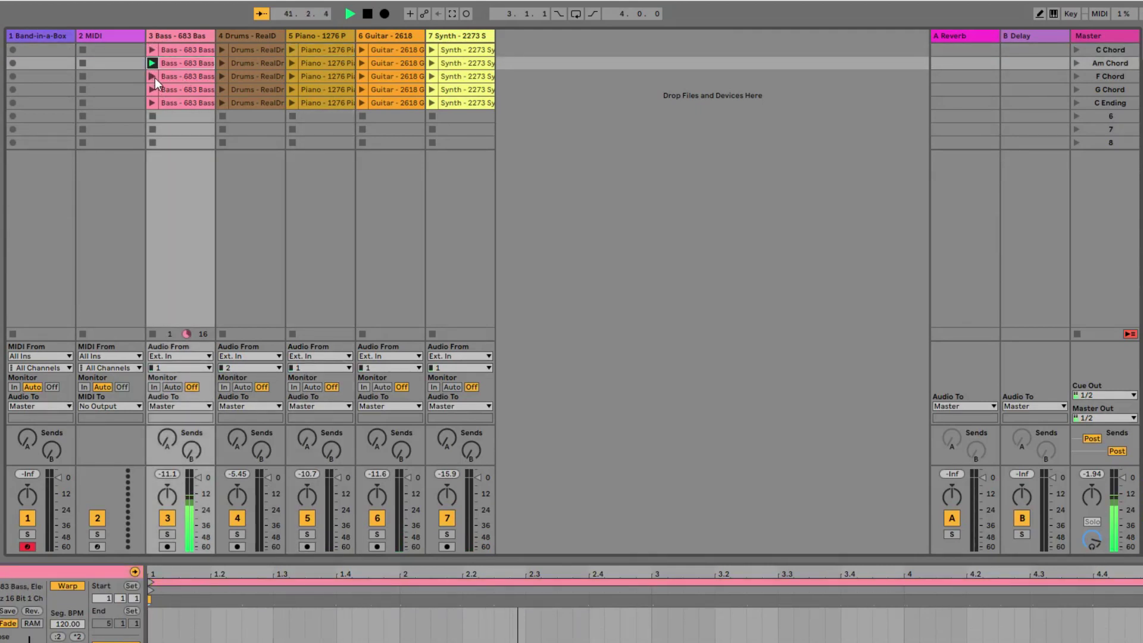
pyautogui.click(154, 77)
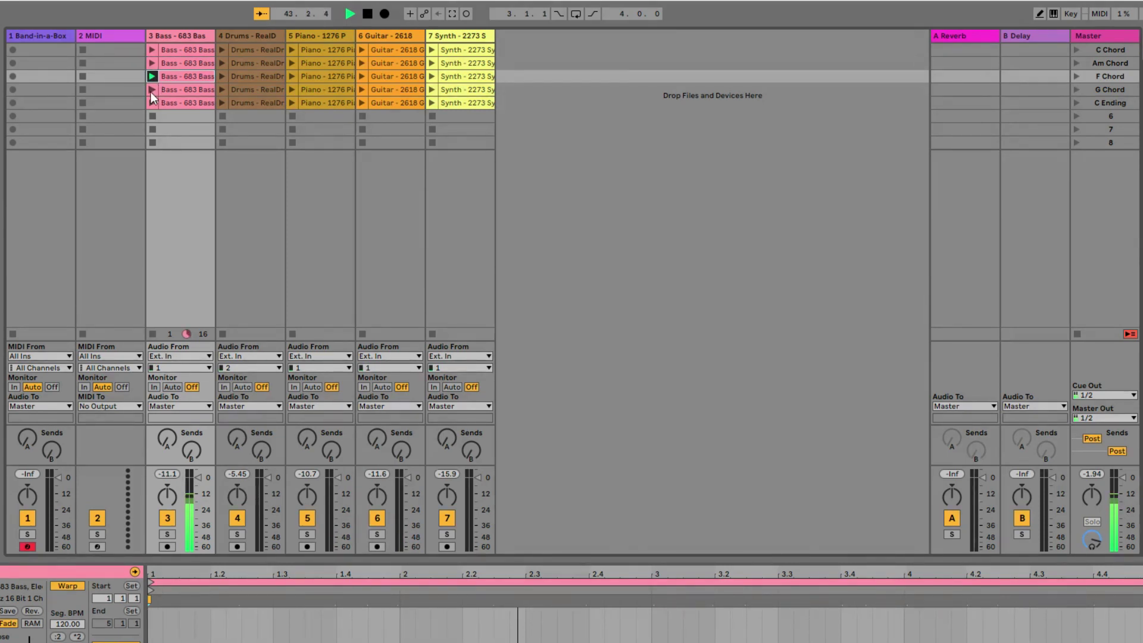
pyautogui.click(151, 89)
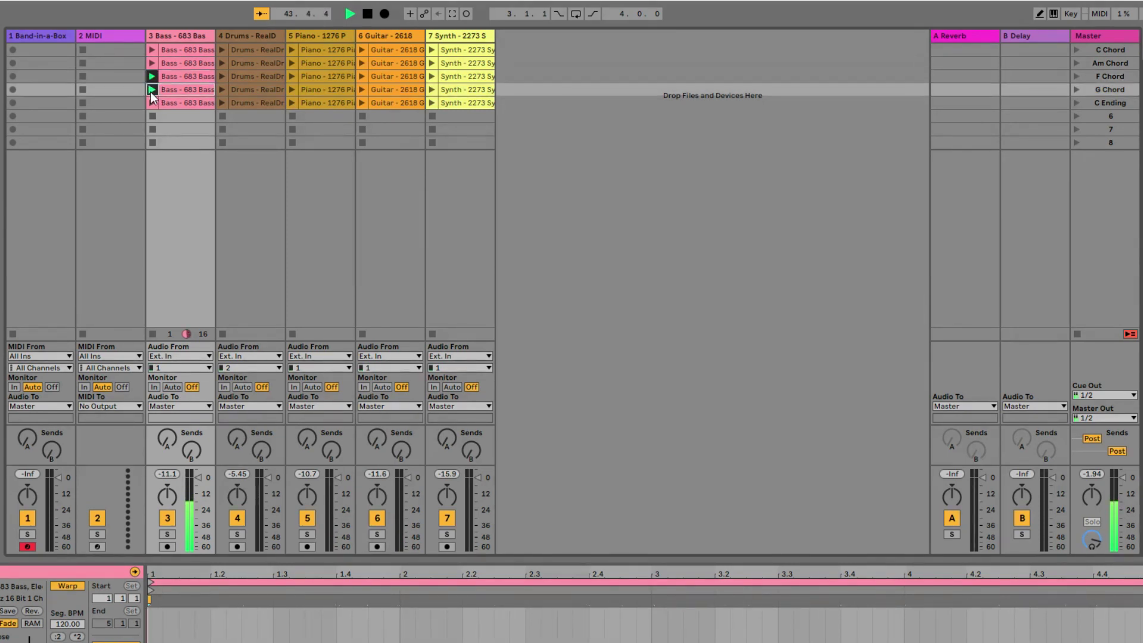
pyautogui.click(152, 49)
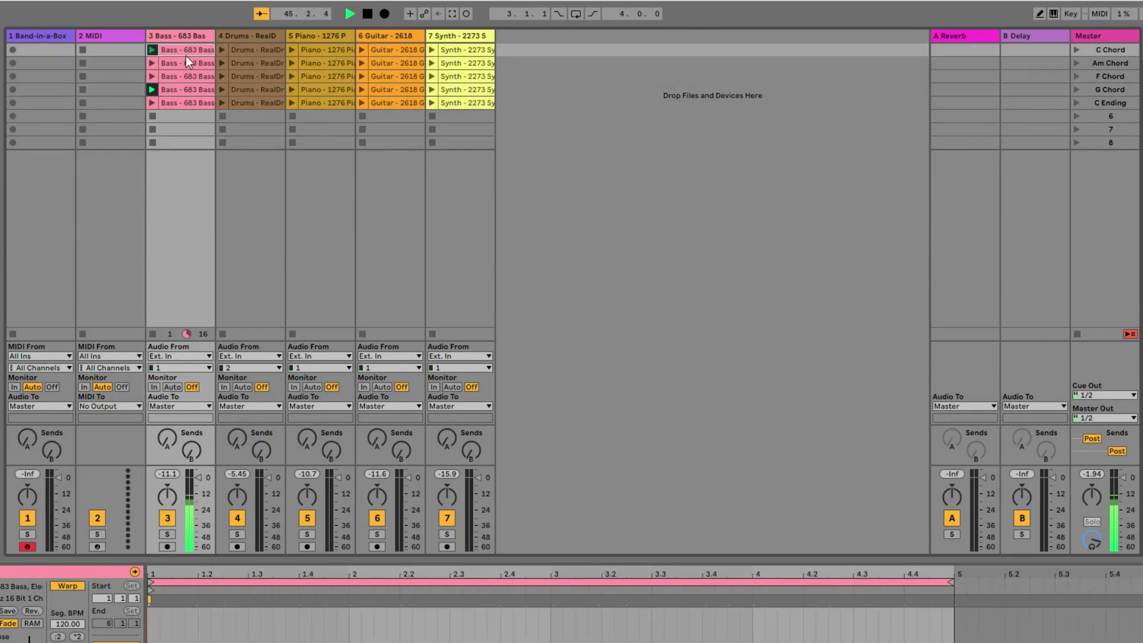
# Step: Bring in the Drums track's C clip with the Bass, and launch both tracks' clips together through Am, F and G
pyautogui.click(220, 50)
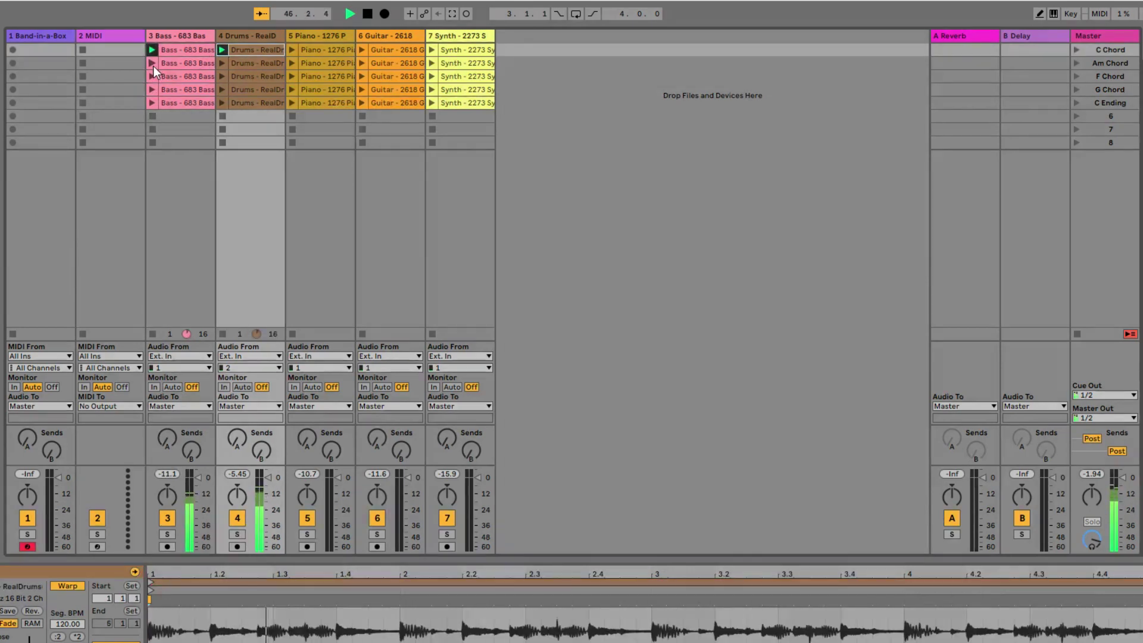
pyautogui.click(155, 59)
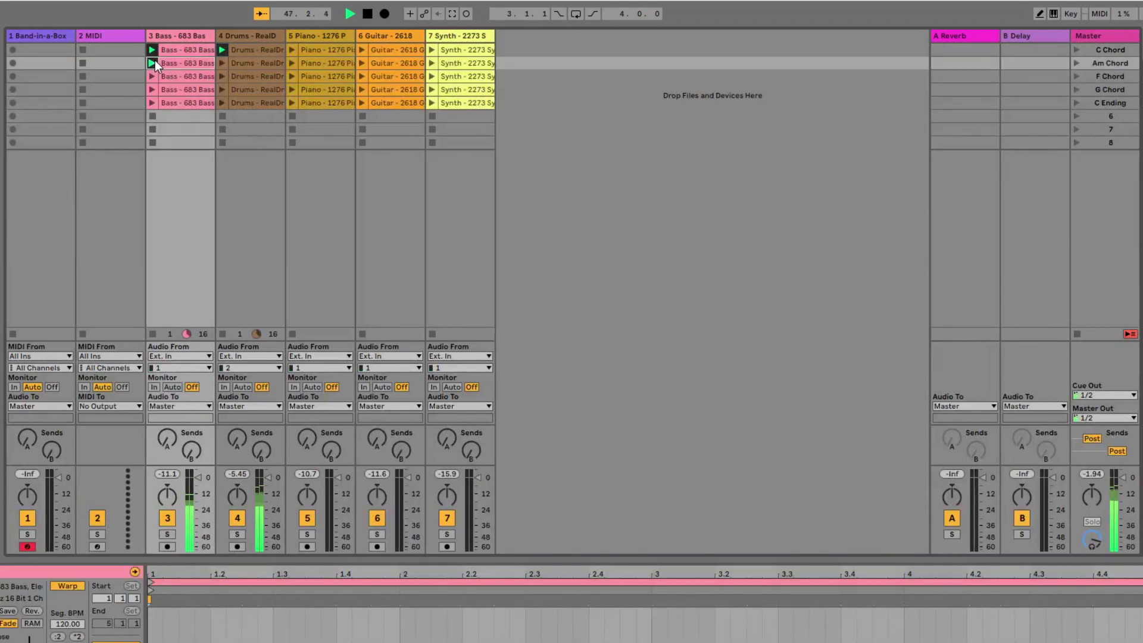
pyautogui.click(221, 62)
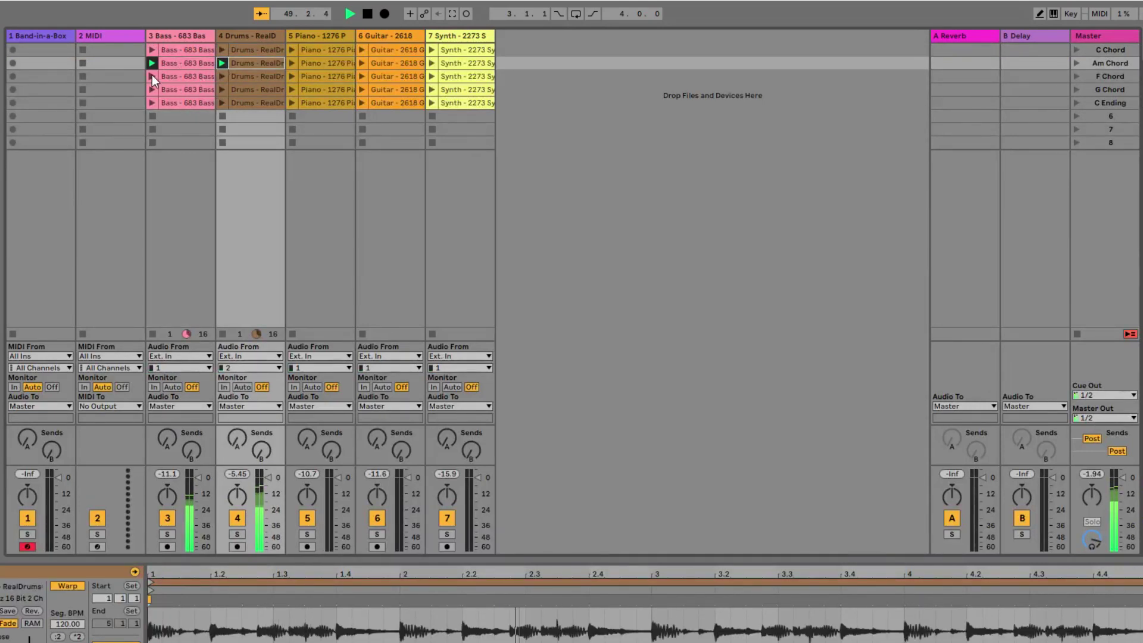
pyautogui.click(152, 75)
pyautogui.click(219, 76)
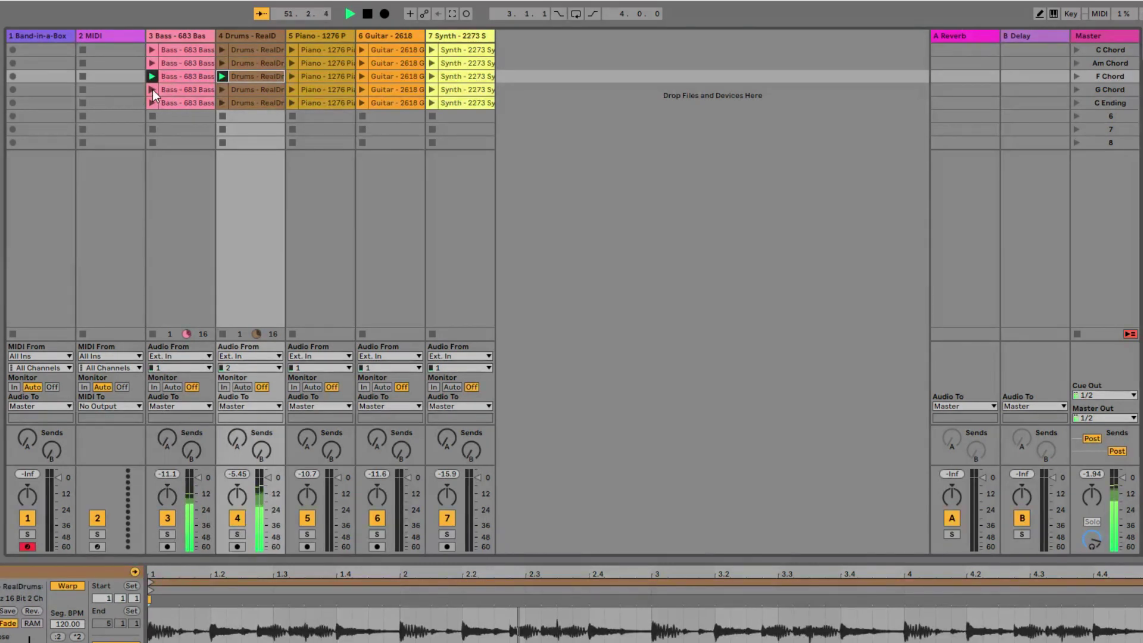
pyautogui.click(152, 89)
pyautogui.click(222, 90)
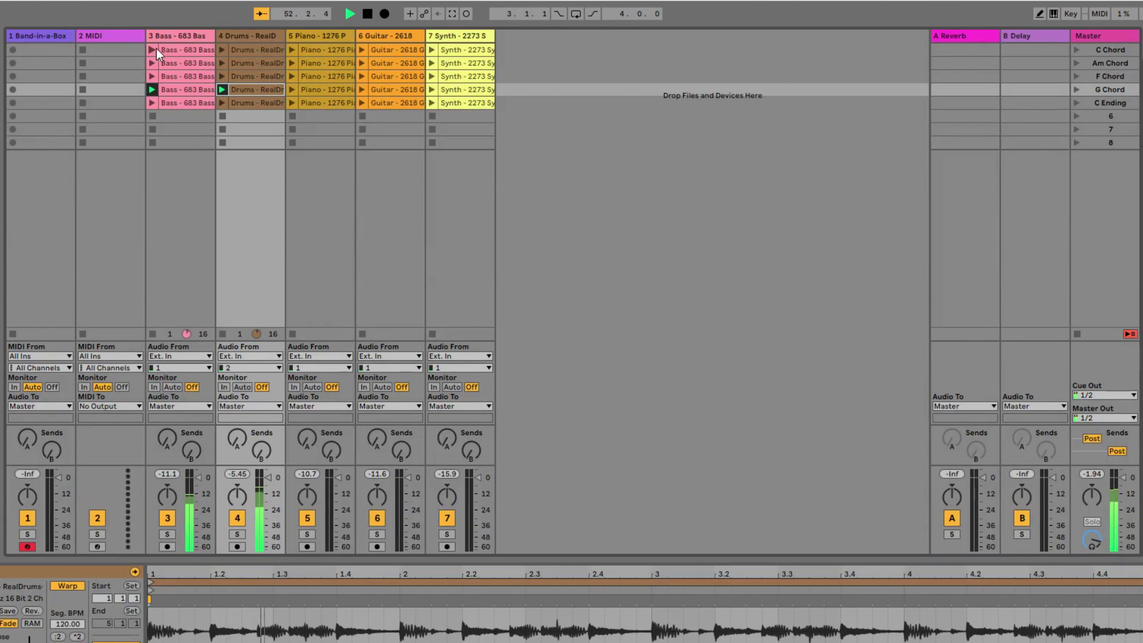
# Step: Launch the Bass, Drums and Piano clips together for each chord in the order C, Am, F and G
pyautogui.click(153, 49)
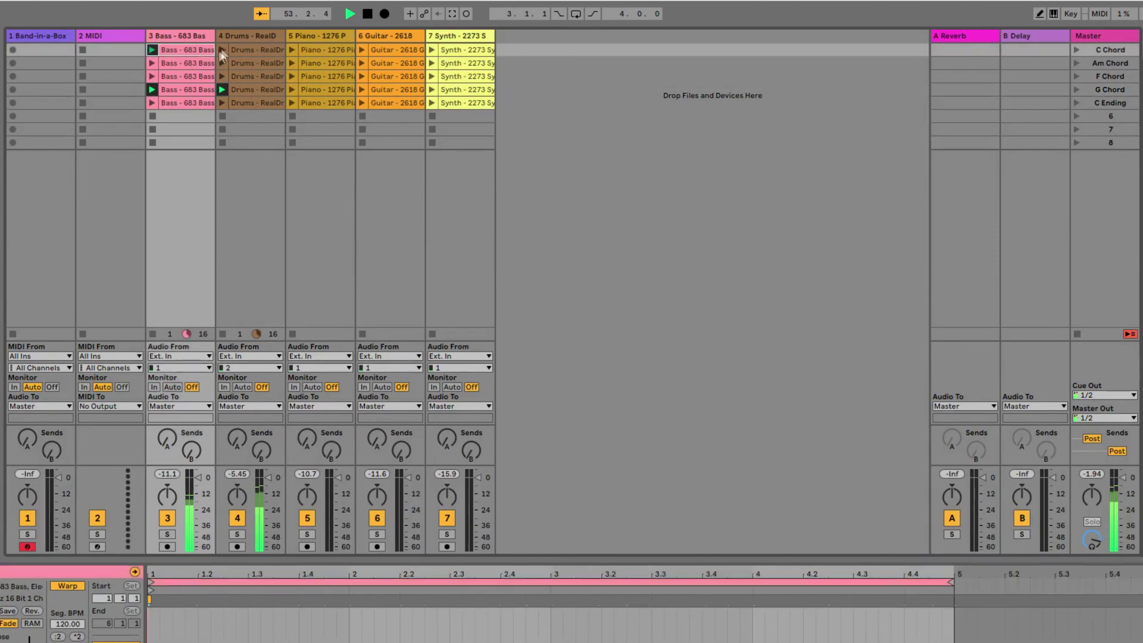
pyautogui.click(221, 51)
pyautogui.click(292, 49)
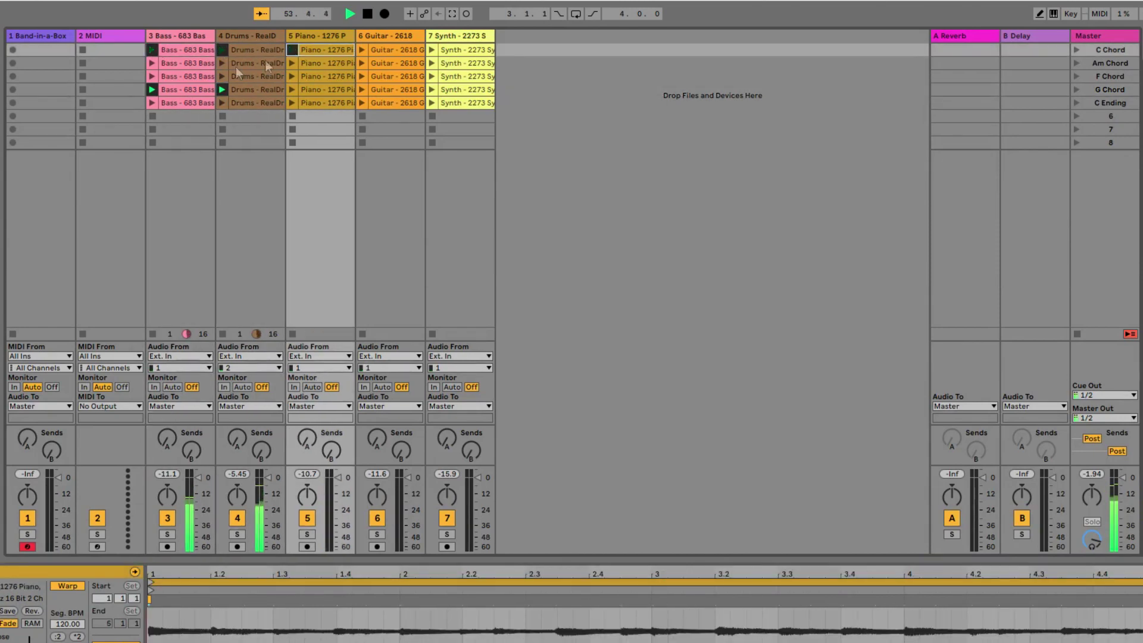
pyautogui.click(152, 63)
pyautogui.click(222, 63)
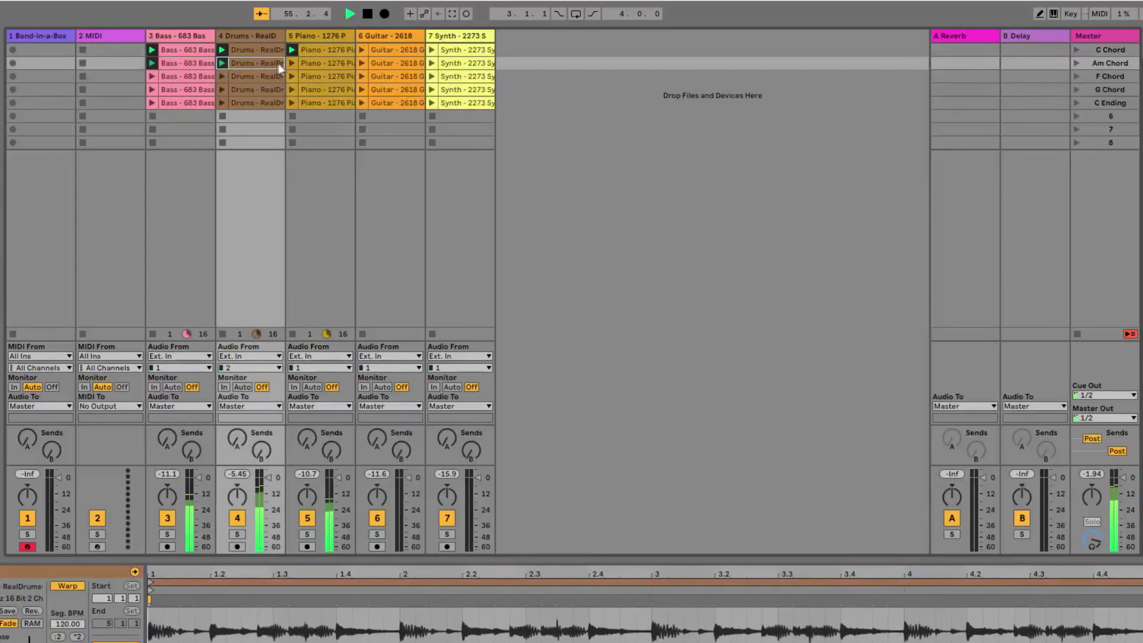
pyautogui.click(291, 64)
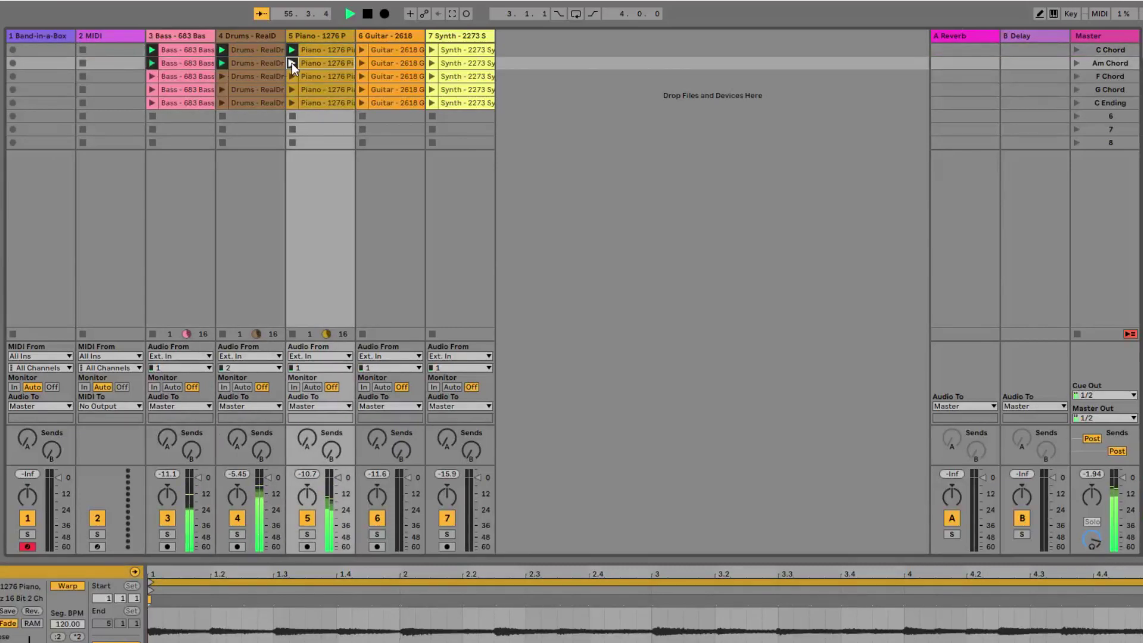
pyautogui.click(152, 76)
pyautogui.click(222, 76)
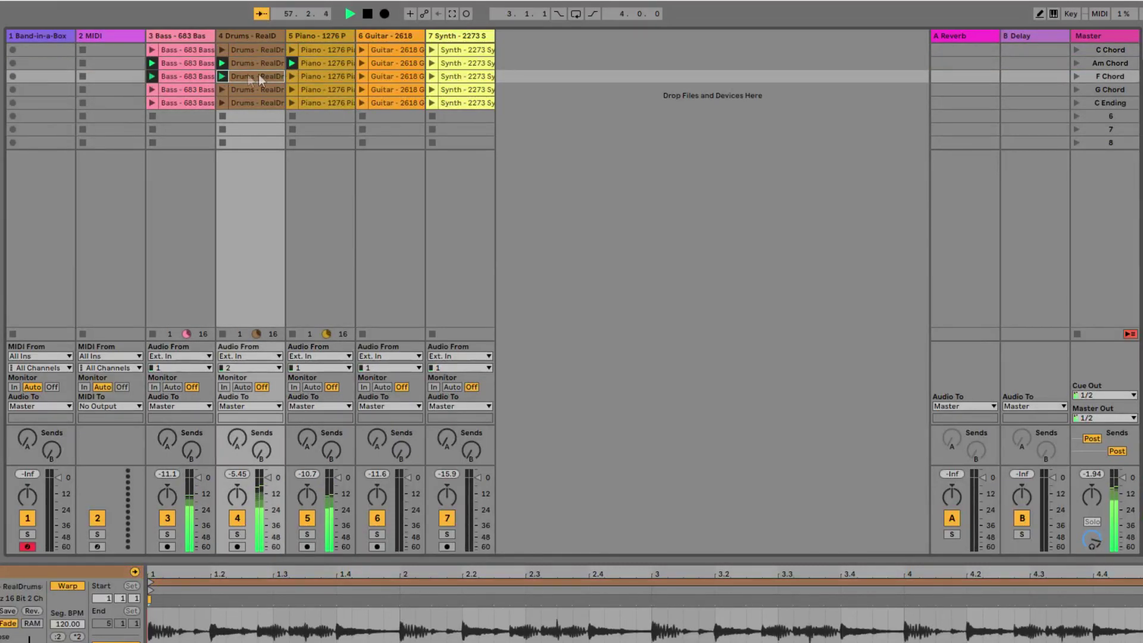
pyautogui.click(292, 76)
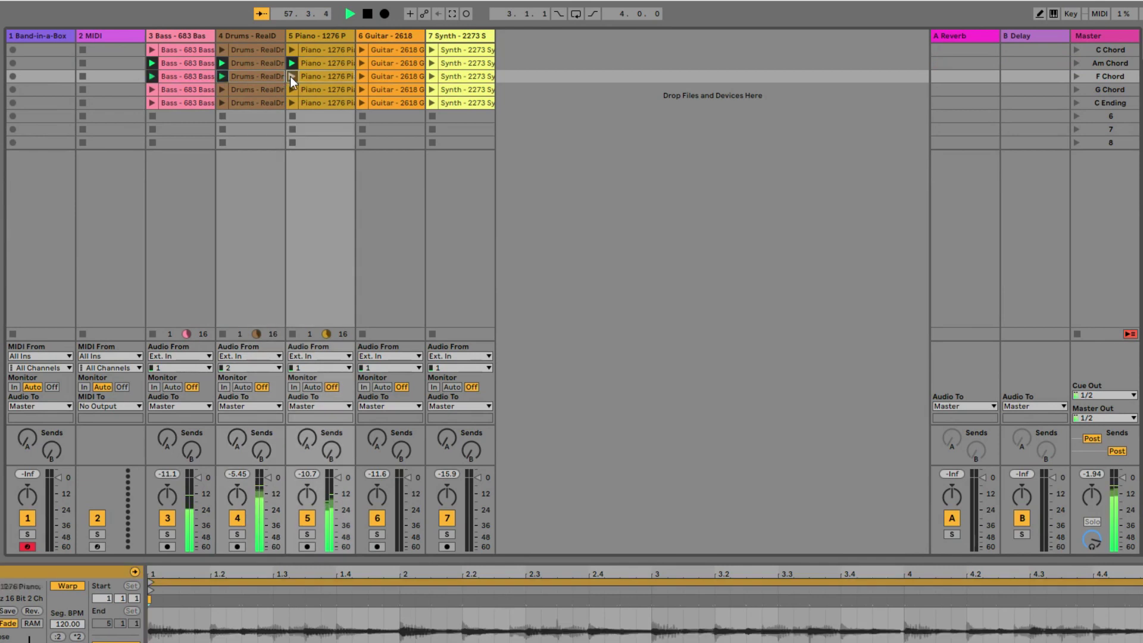
pyautogui.click(152, 88)
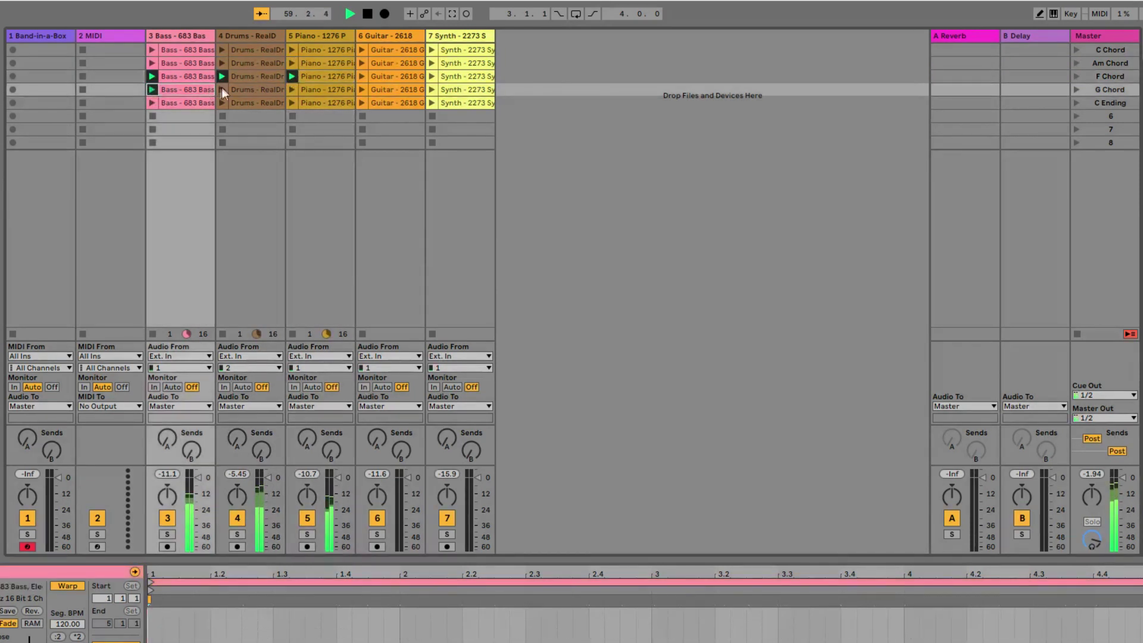
pyautogui.click(222, 87)
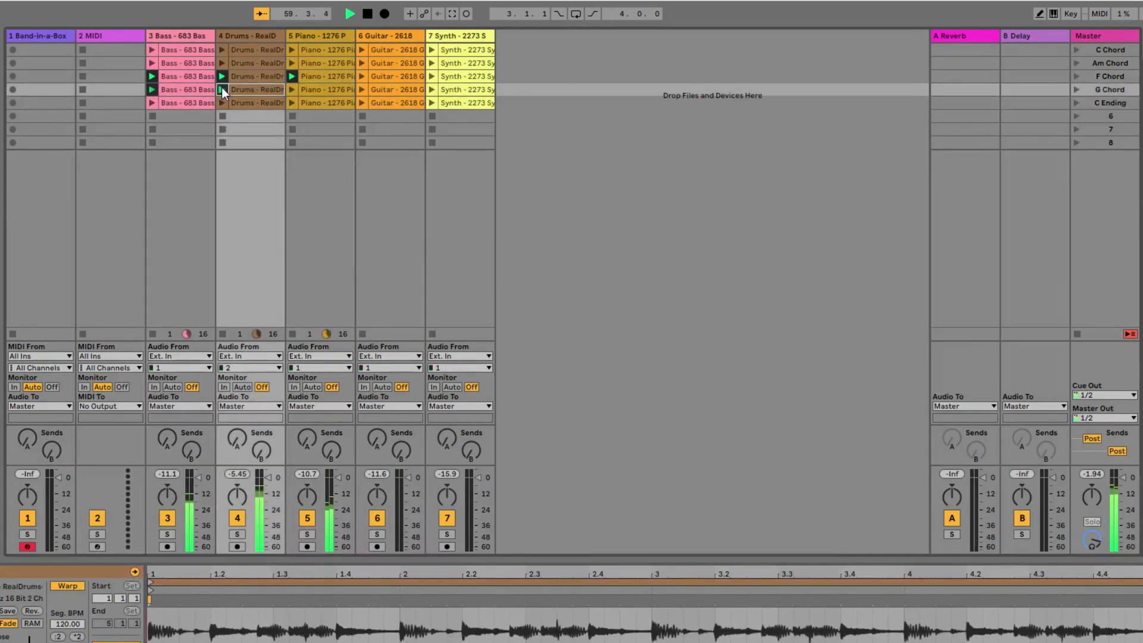
pyautogui.click(294, 88)
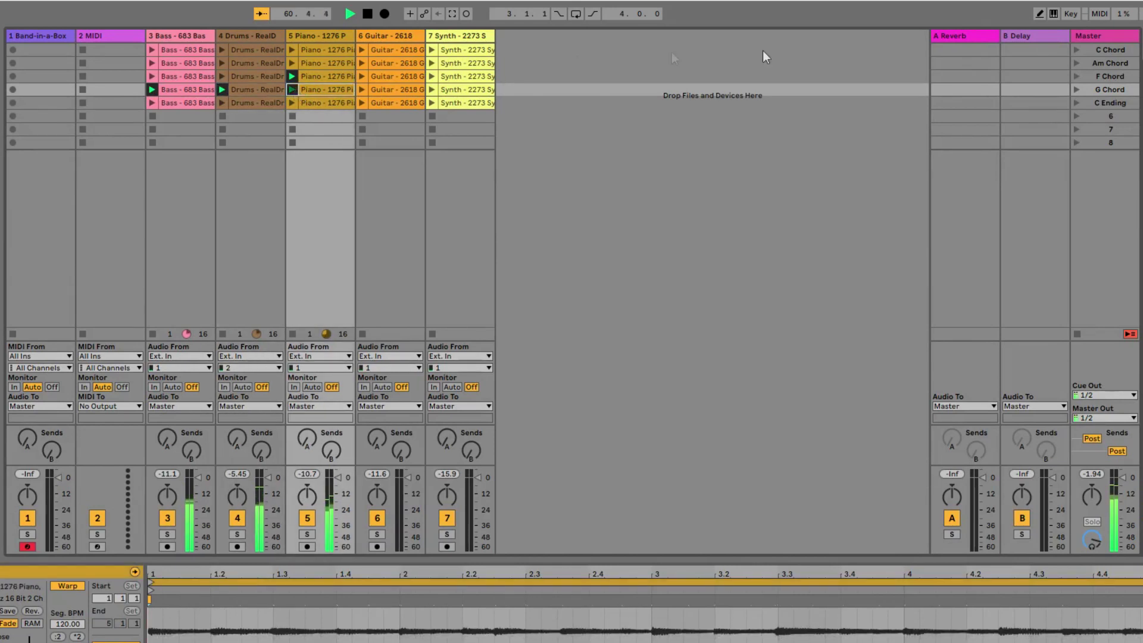
# Step: Launch the C Chord scene, and change only the Bass track's clips through Am, F, G and C over it
pyautogui.click(1076, 51)
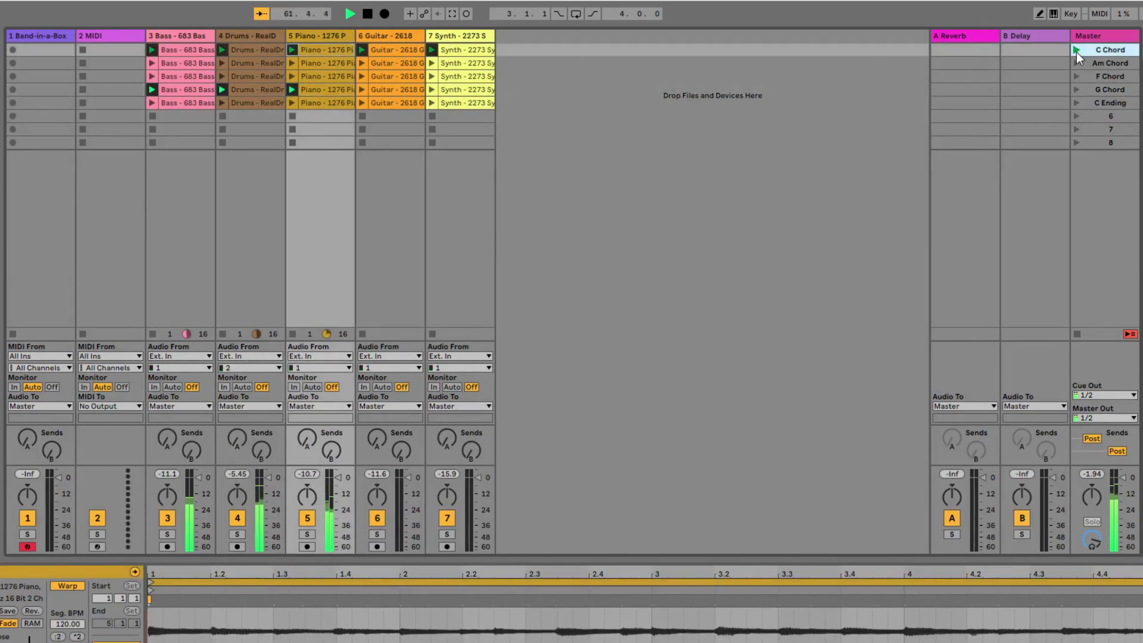
pyautogui.click(151, 63)
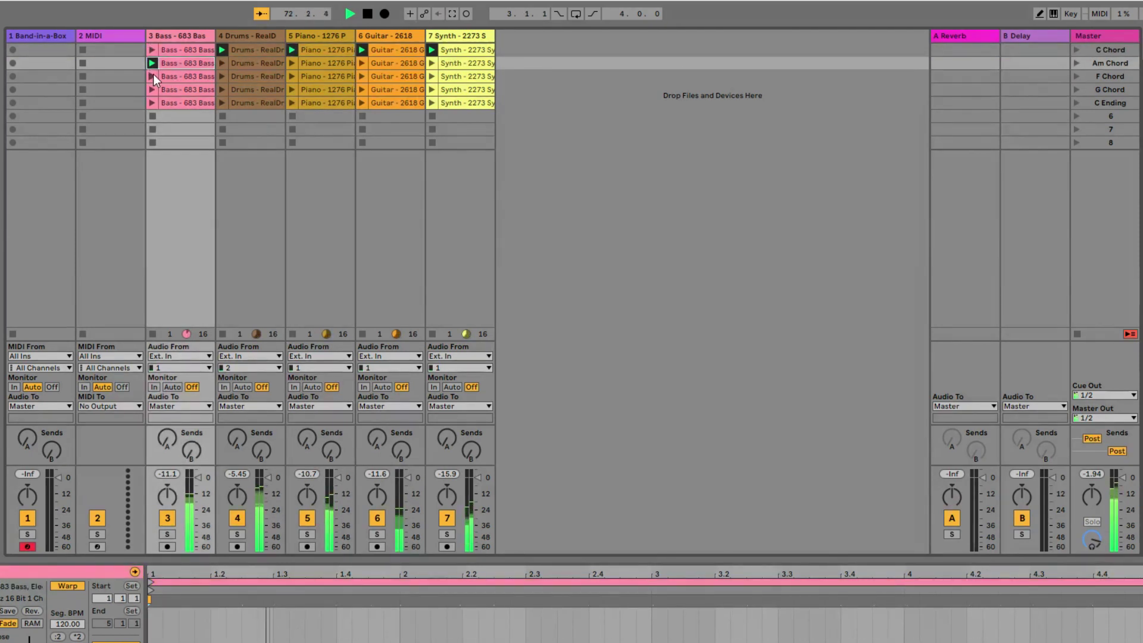
pyautogui.click(152, 76)
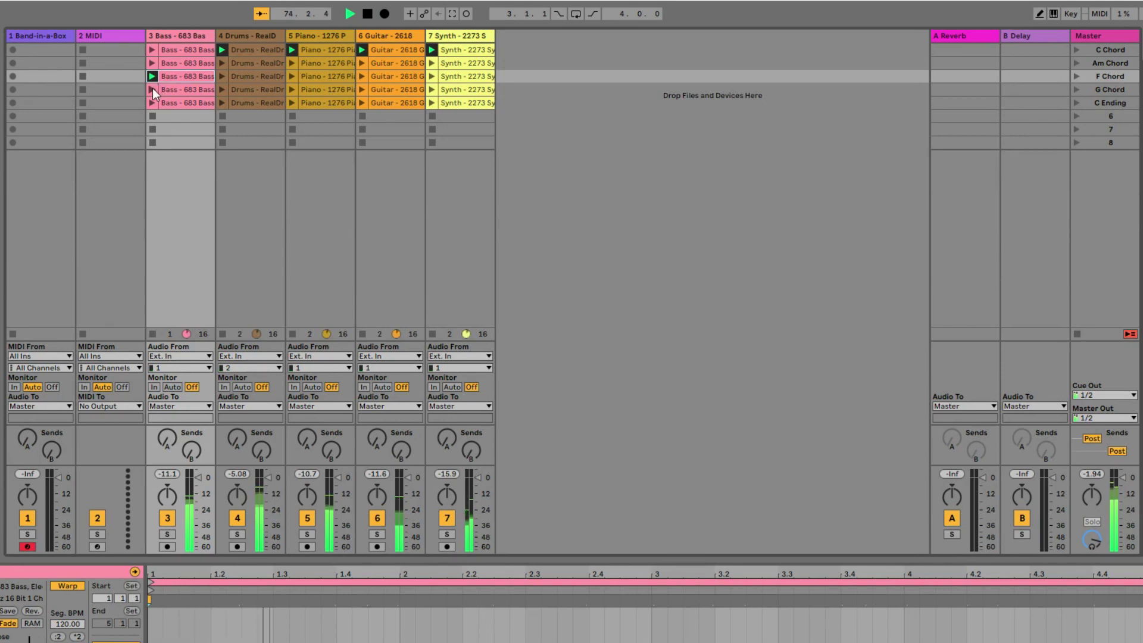
pyautogui.click(152, 89)
pyautogui.click(153, 50)
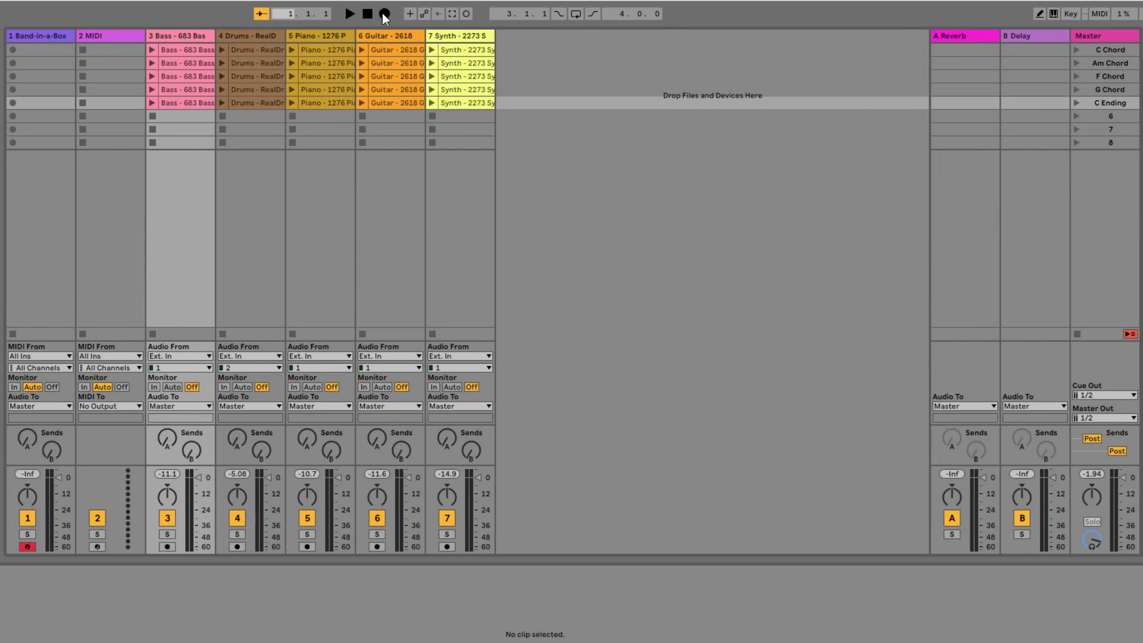
# Step: Record Bass clips C, Am, G, C, Am, G, C plus the Drums C clip into the arrangement, and switch to Arrangement View
pyautogui.click(383, 13)
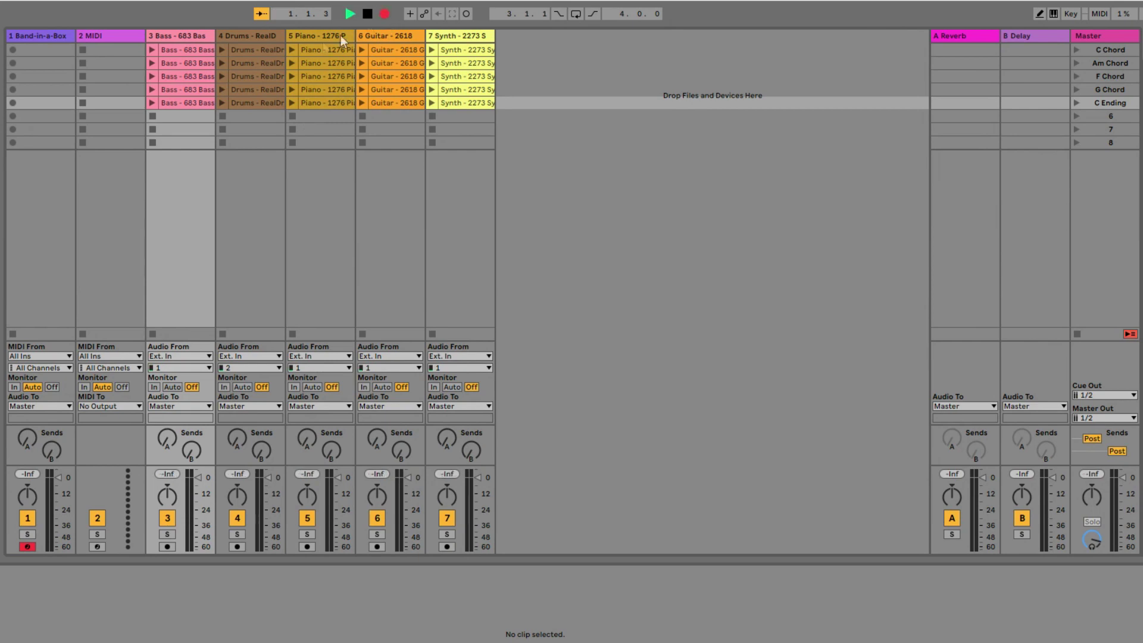
pyautogui.click(152, 50)
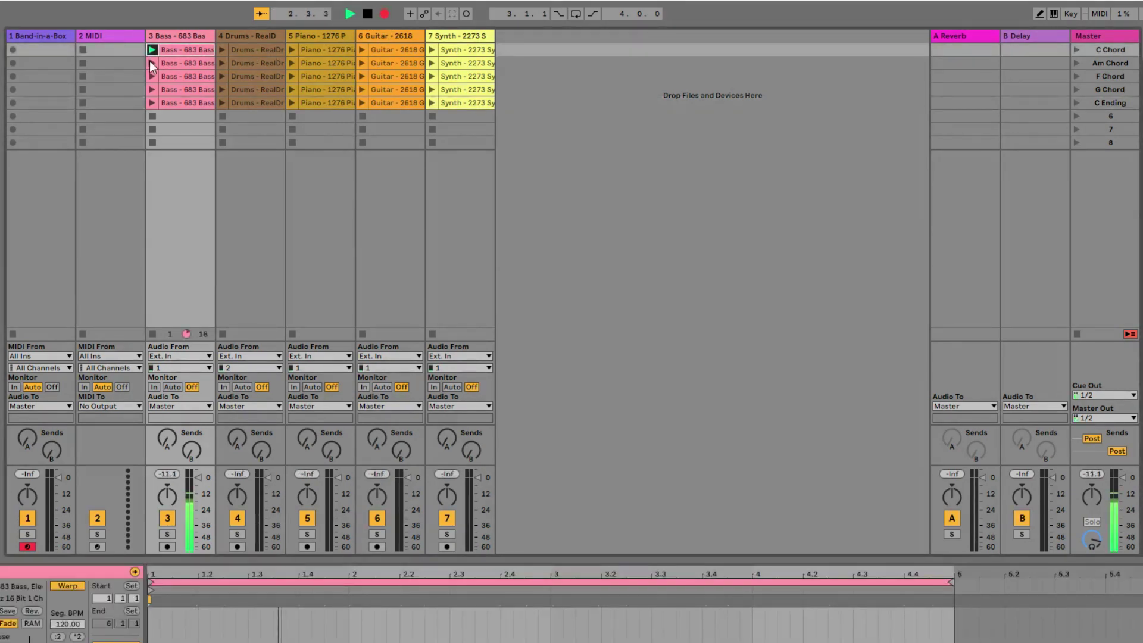
pyautogui.click(152, 63)
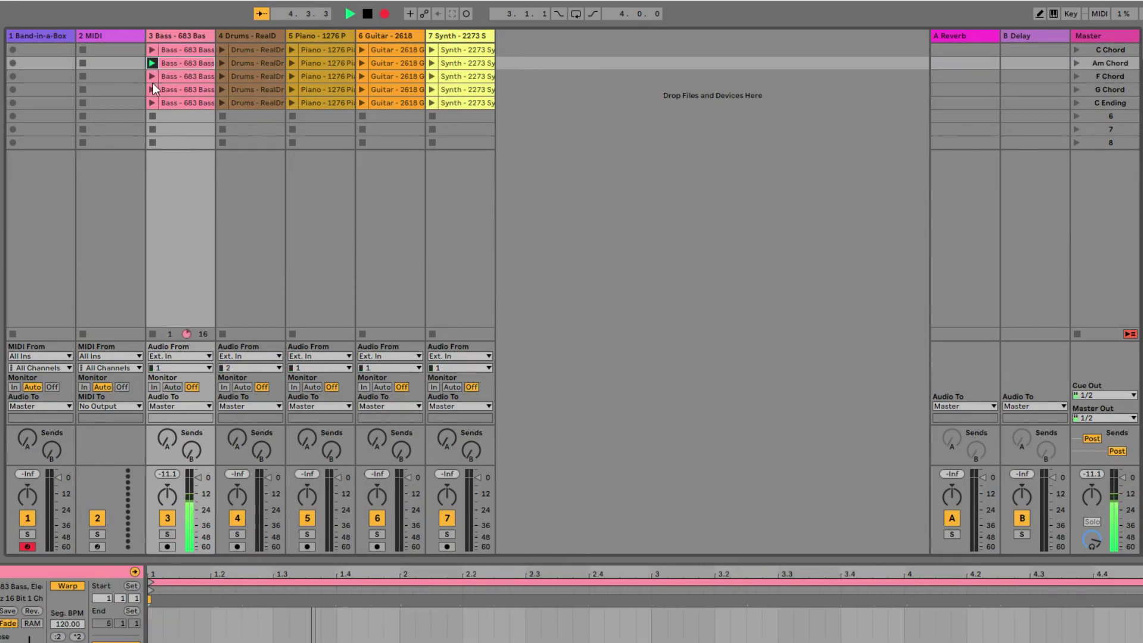
pyautogui.click(153, 90)
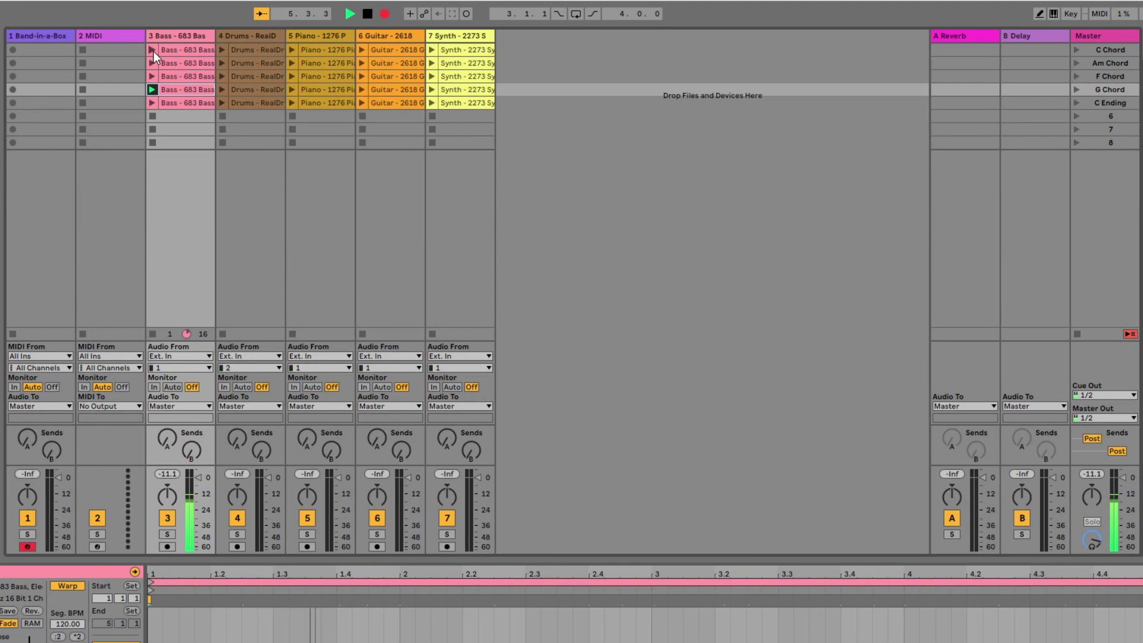
pyautogui.click(153, 51)
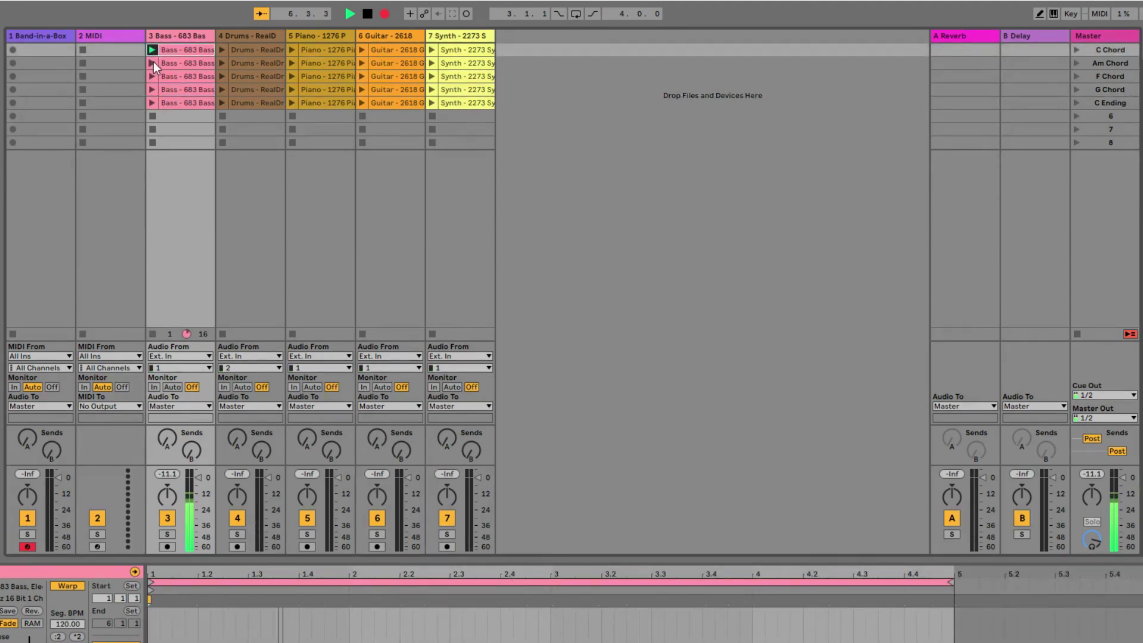
pyautogui.click(152, 62)
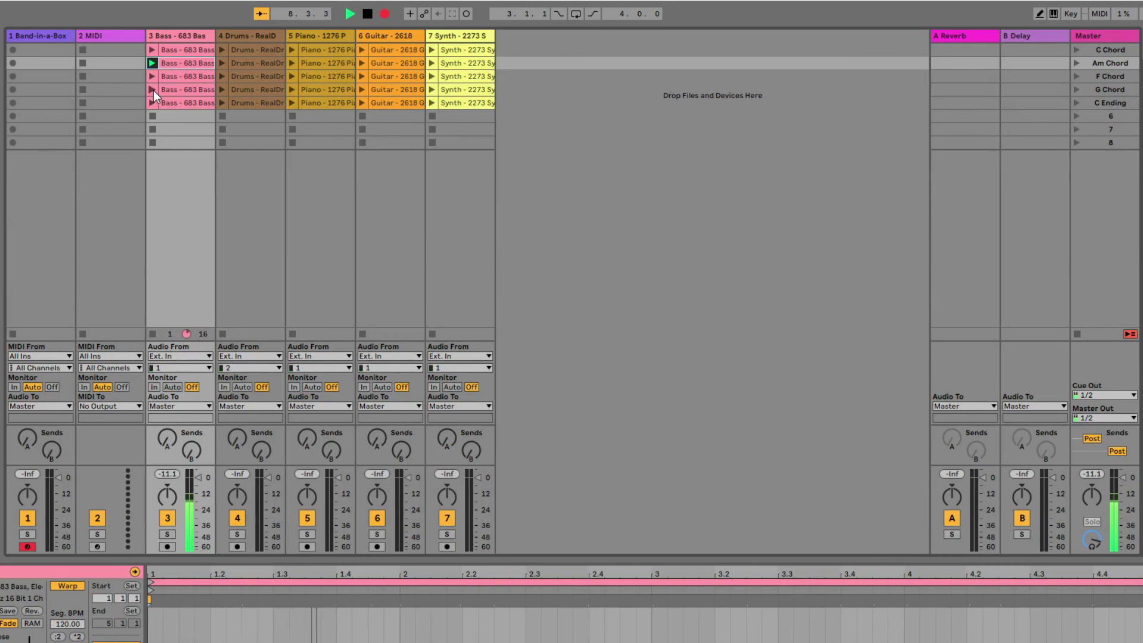
pyautogui.click(152, 90)
pyautogui.click(152, 50)
pyautogui.click(221, 49)
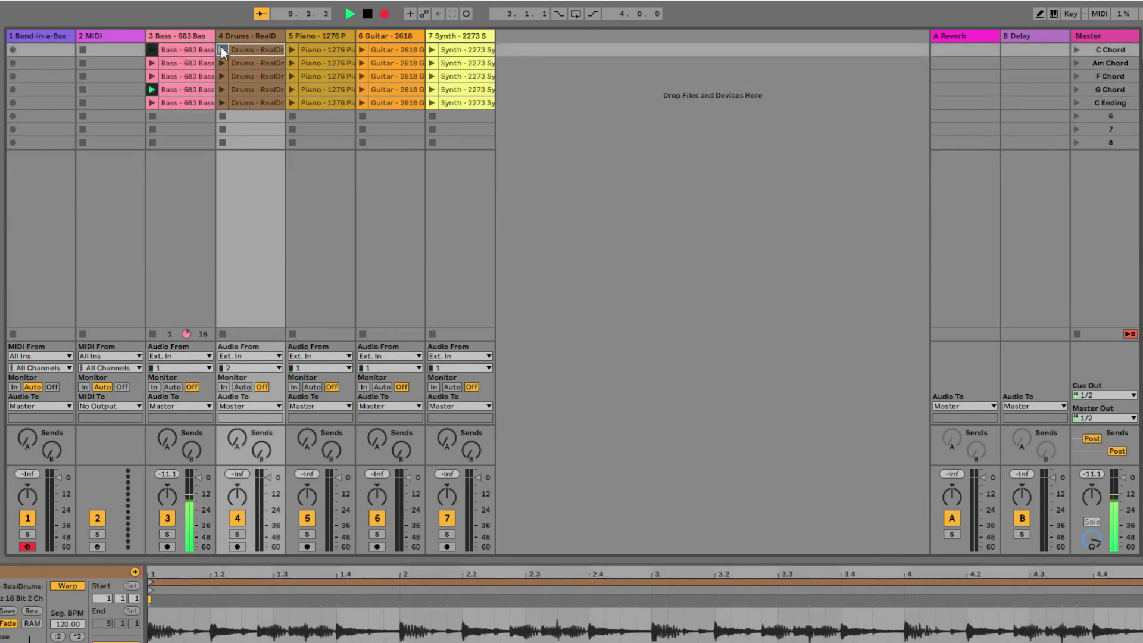
pyautogui.press('Tab')
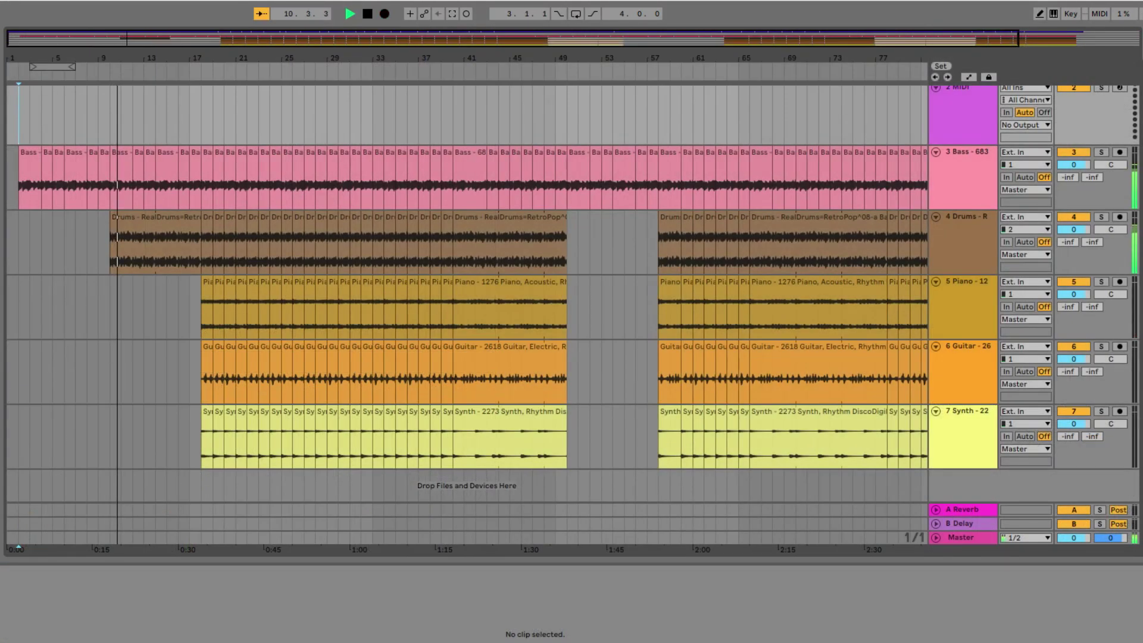